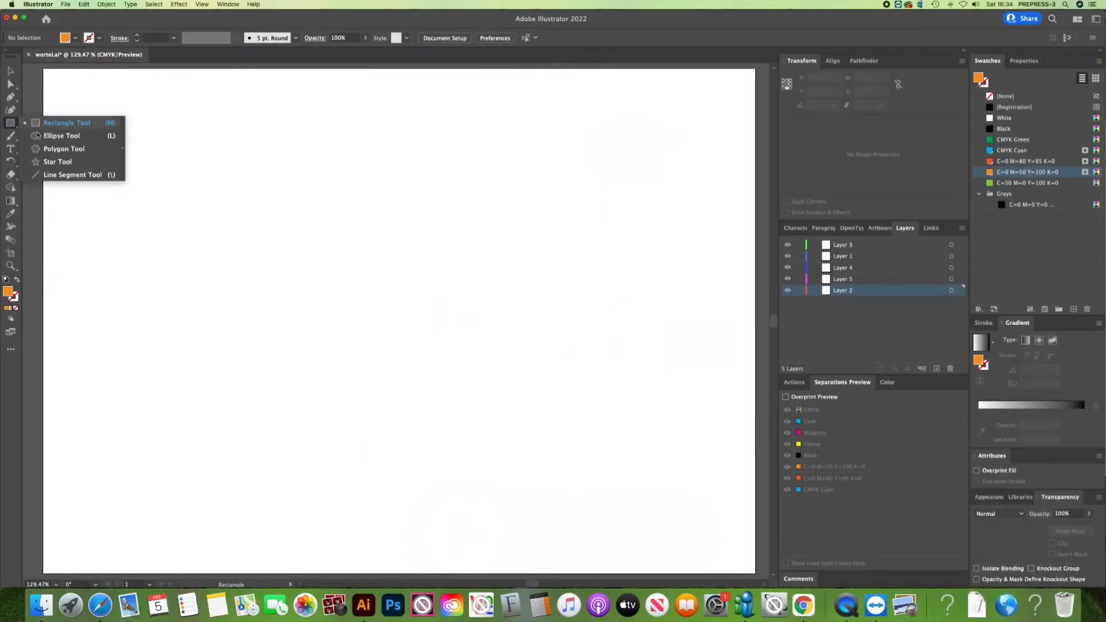
Draw a tall orange ellipse about 55 mm wide and 158 mm high near the artboard's centre
click(47, 139)
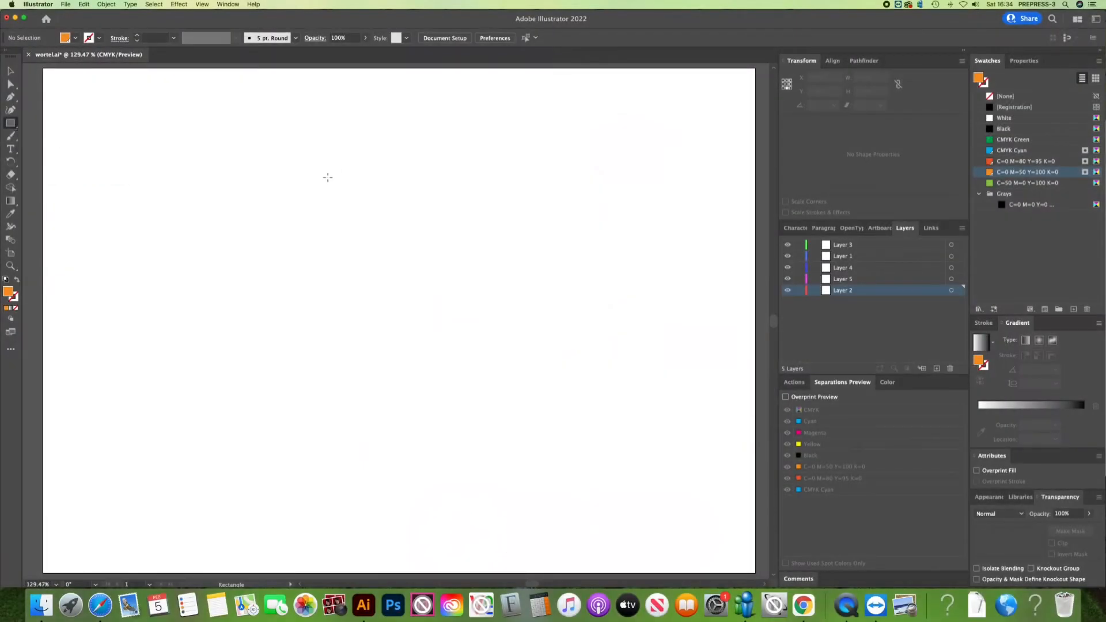
click(12, 125)
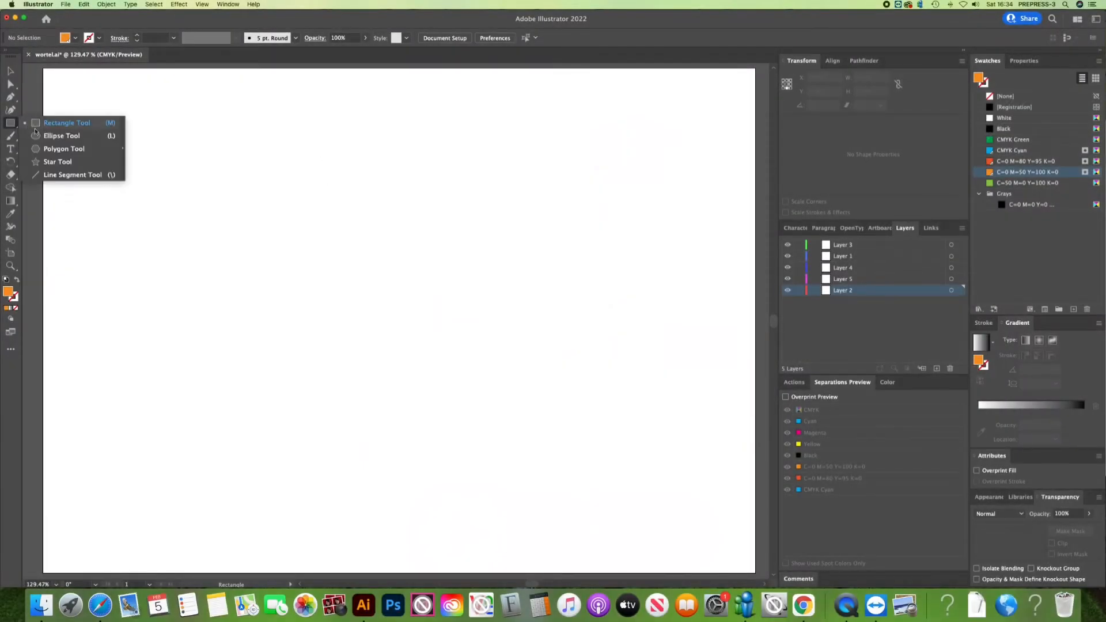
click(54, 135)
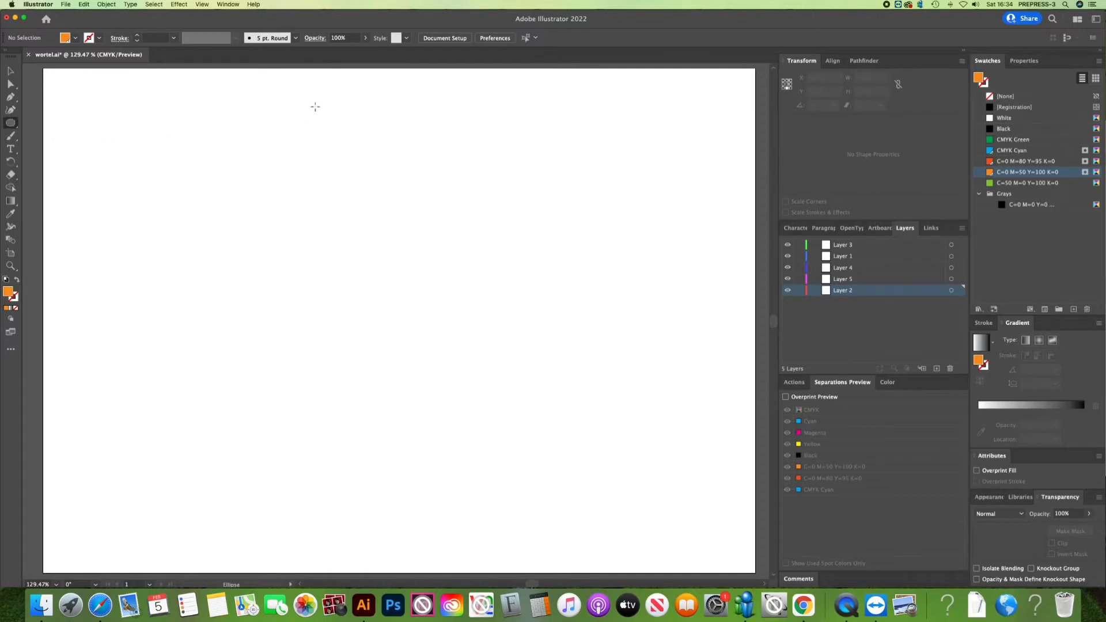
drag(314, 106, 447, 486)
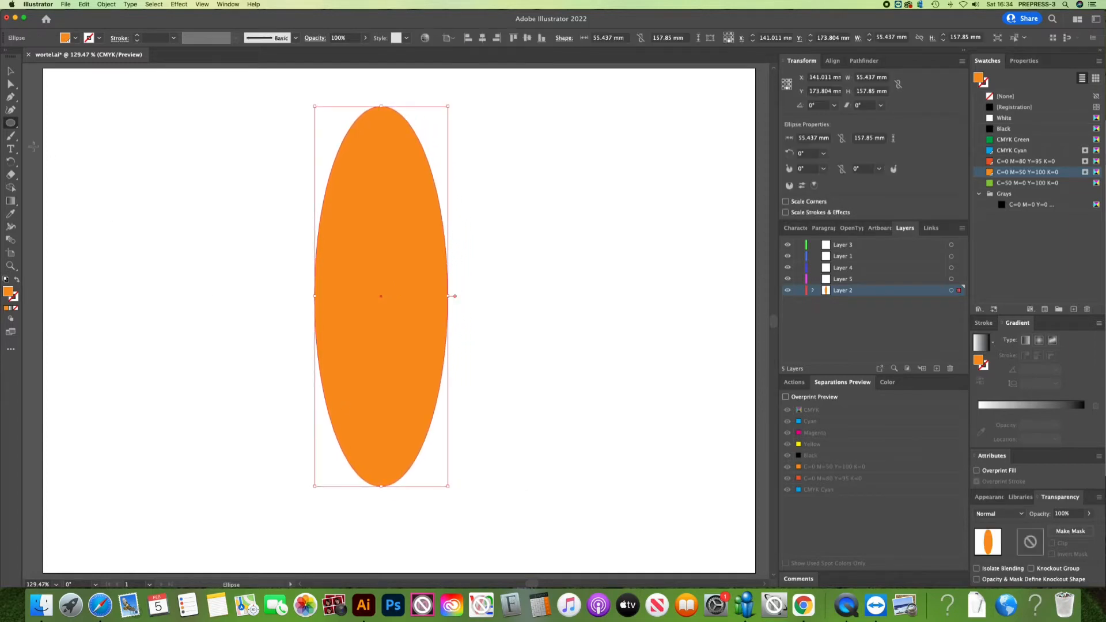
Draw a rectangle about 100 by 90 mm covering the upper half of the ellipse, ending at its centre line
drag(10, 122, 39, 121)
mouse_move(251, 81)
mouse_down()
mouse_move(316, 185)
mouse_move(472, 296)
mouse_move(491, 296)
mouse_up()
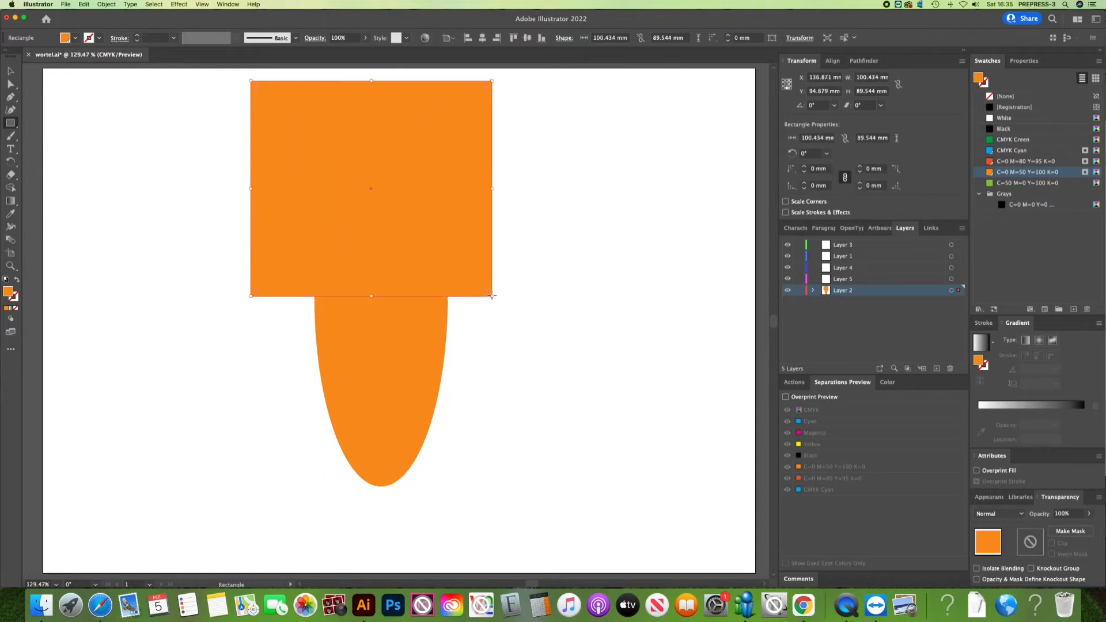
key(v)
click(509, 299)
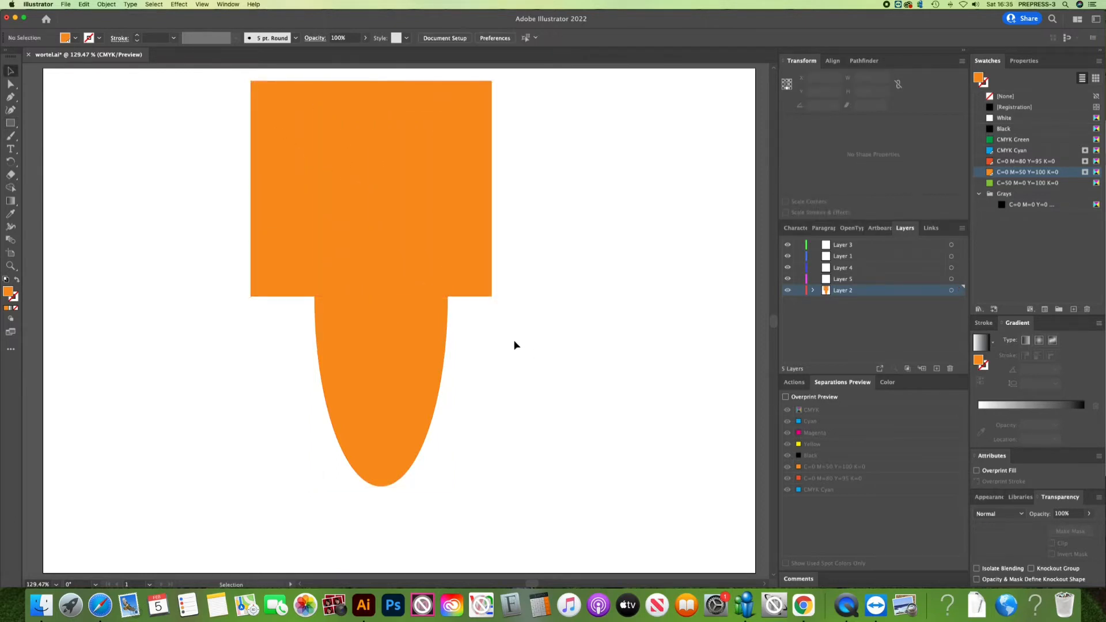
Subtract the rectangle from the ellipse with Minus Front, keeping only the ellipse's lower half
drag(534, 348, 401, 263)
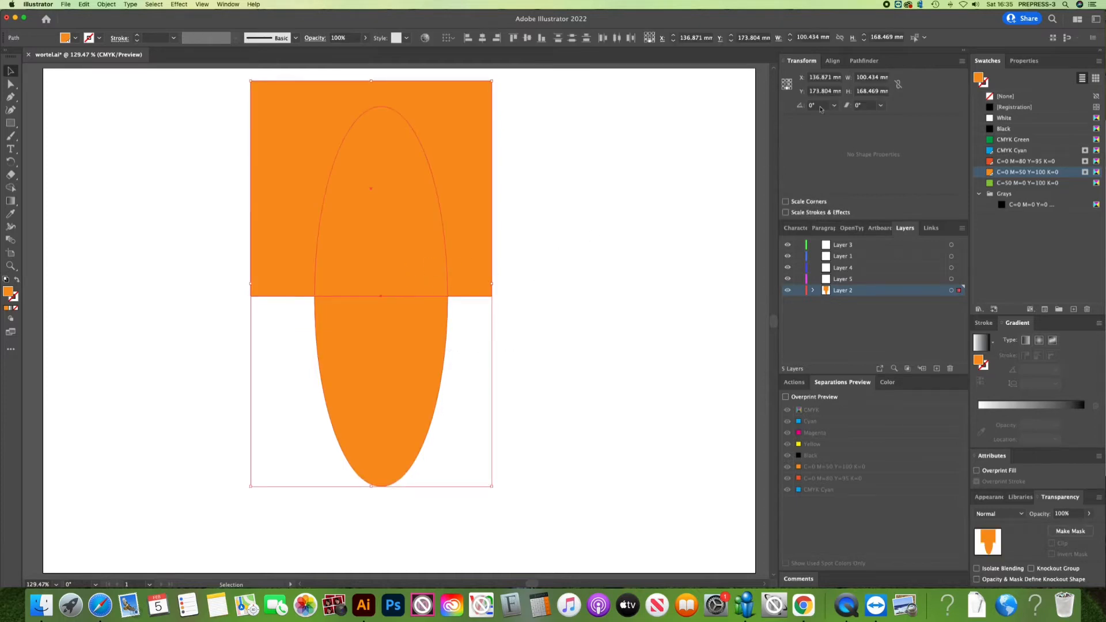
click(863, 61)
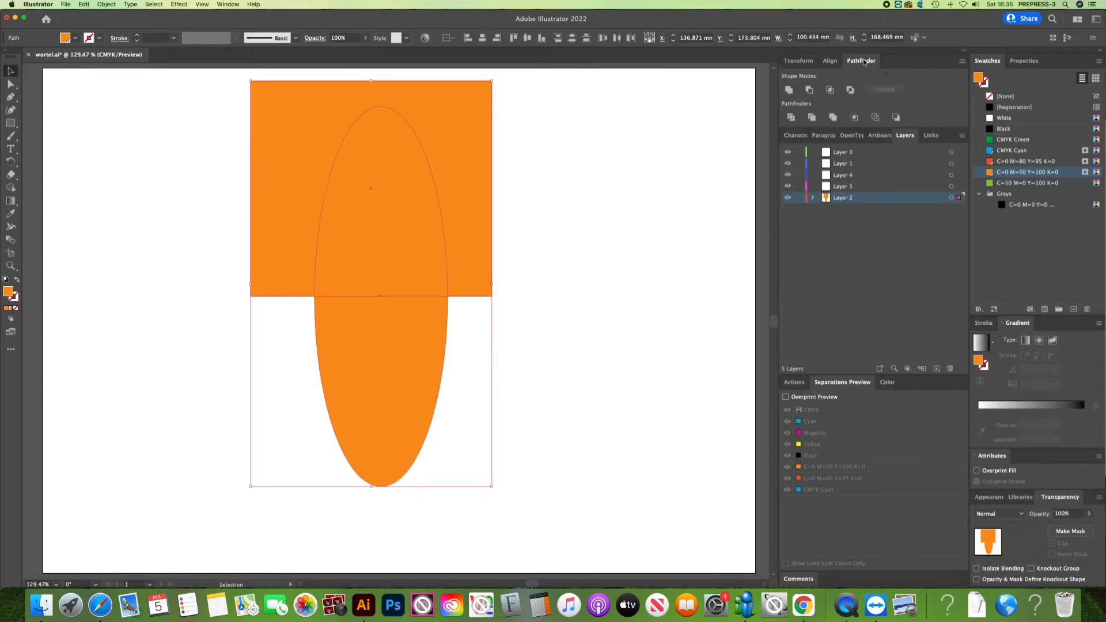
click(809, 90)
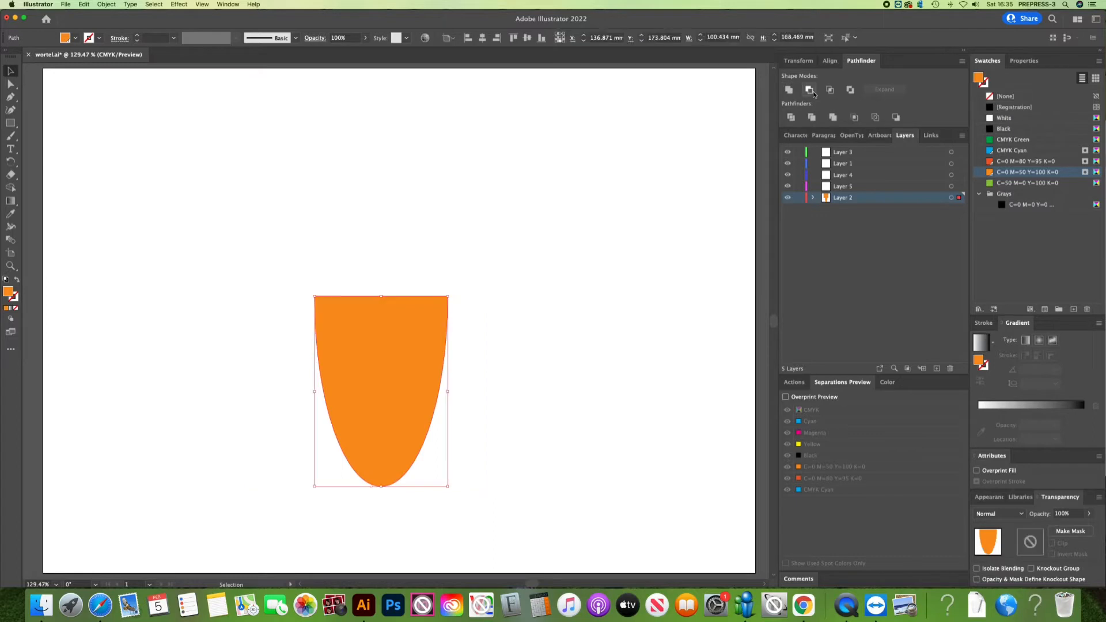
click(444, 268)
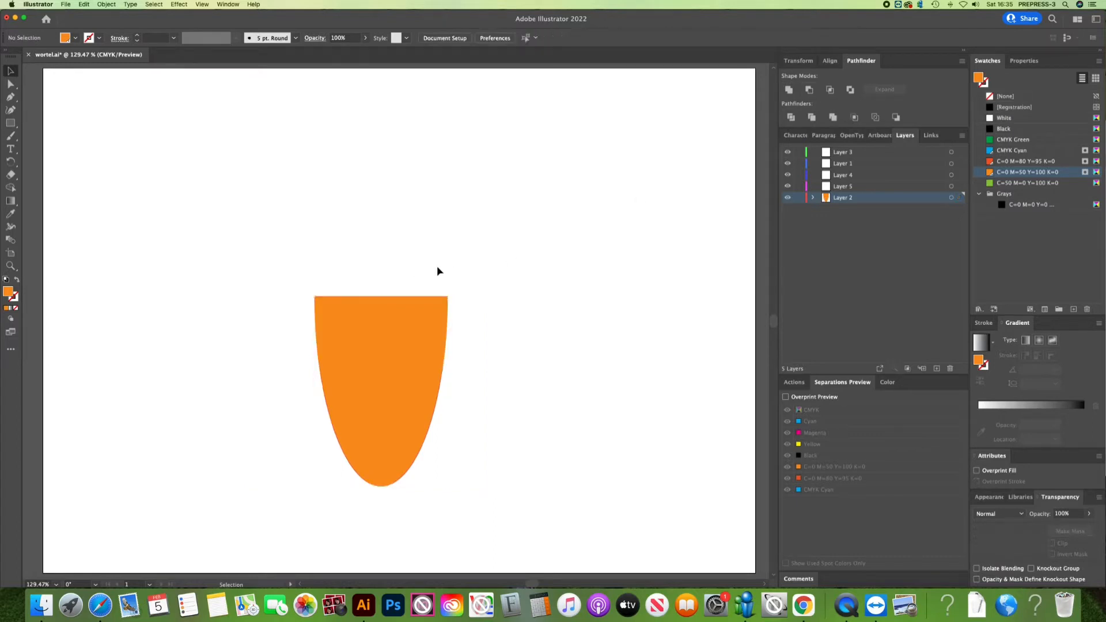
Stretch the half ellipse upward to about 120 mm high, keeping its lower tip in place
click(382, 313)
drag(380, 296, 384, 197)
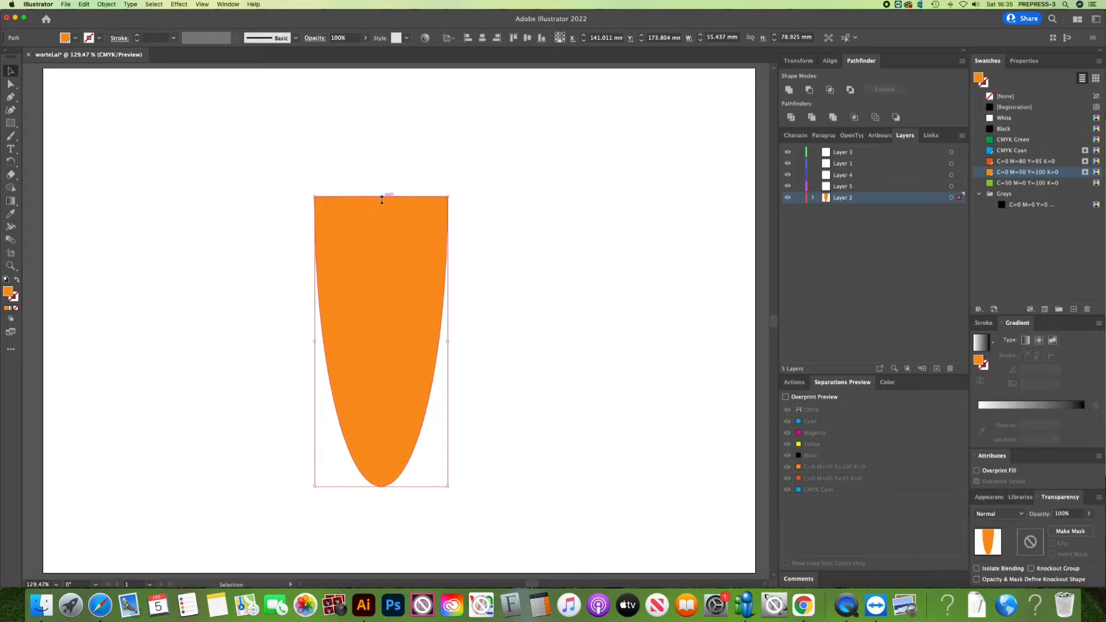
click(145, 176)
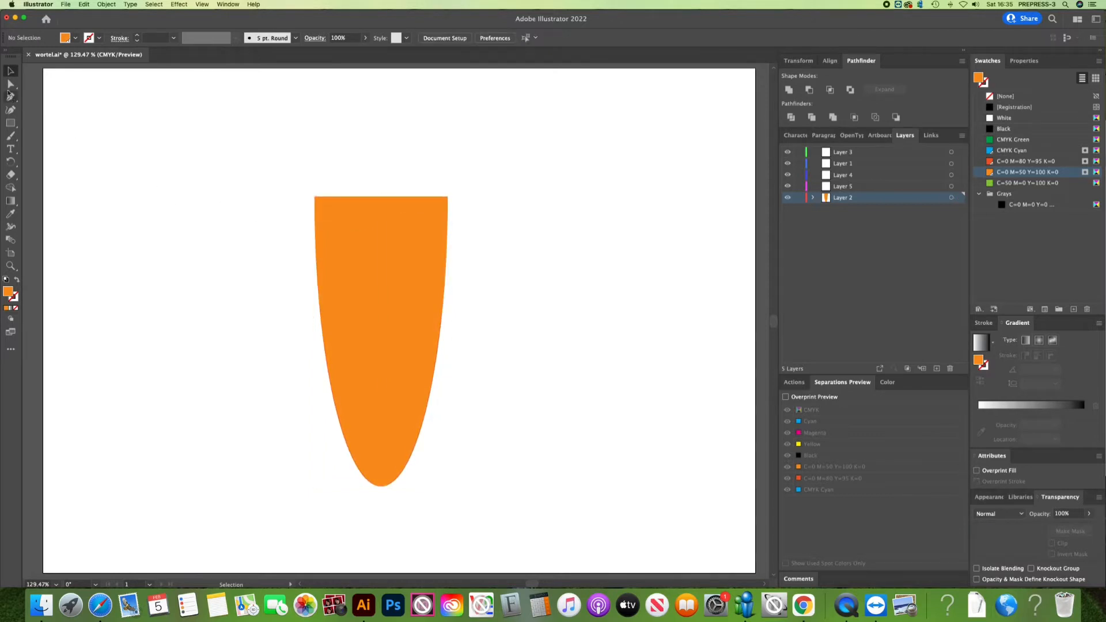
Round both upper corners of the shape strongly to form the carrot's top
key(a)
click(374, 257)
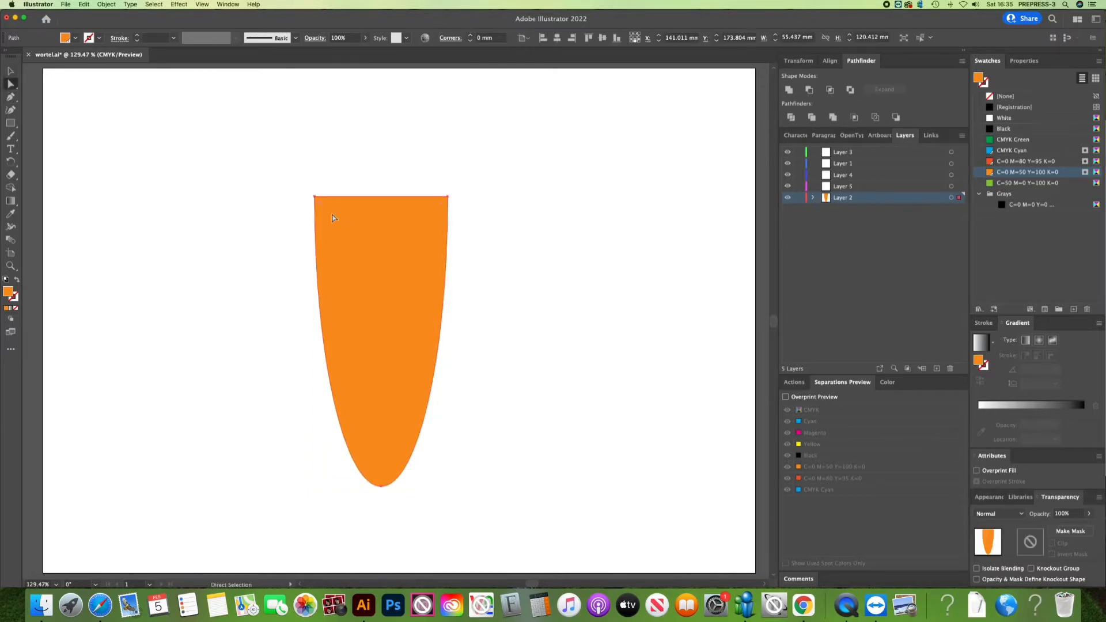
drag(321, 207, 346, 285)
click(10, 70)
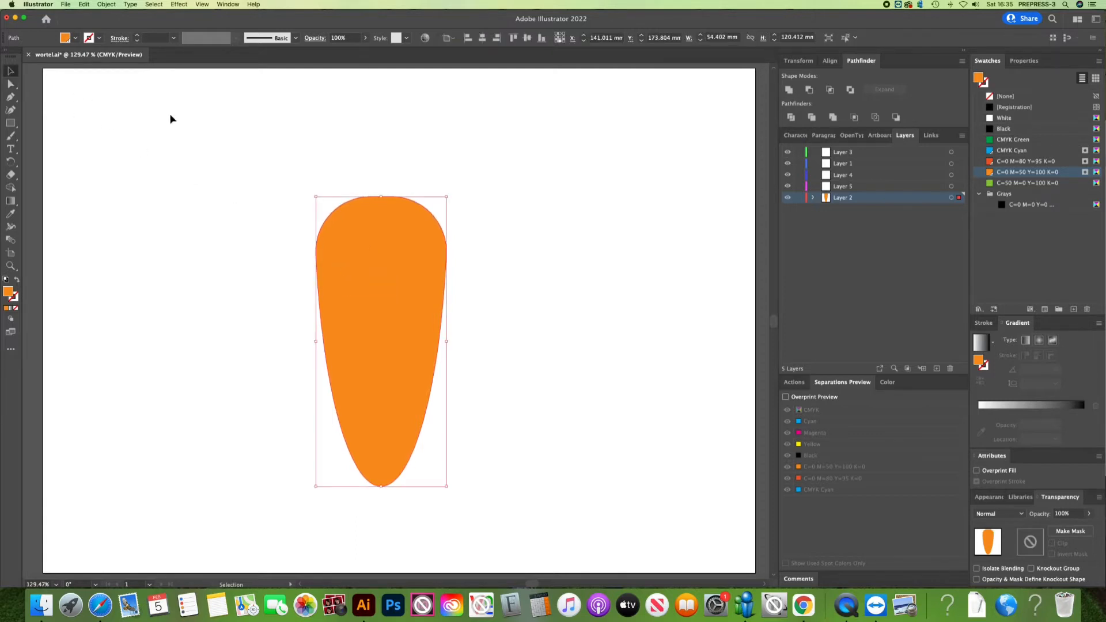
click(264, 129)
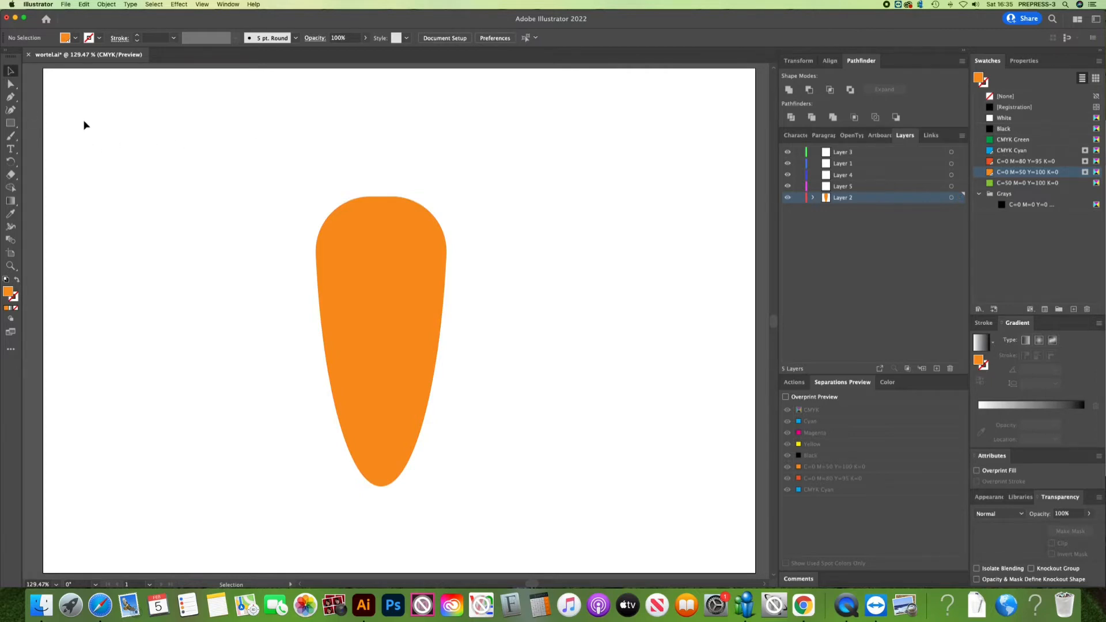
With the Pen tool and fill C=0 M=80 Y=95 K=0, draw a thin curved stripe about 47 mm wide across the carrot's upper part
key(p)
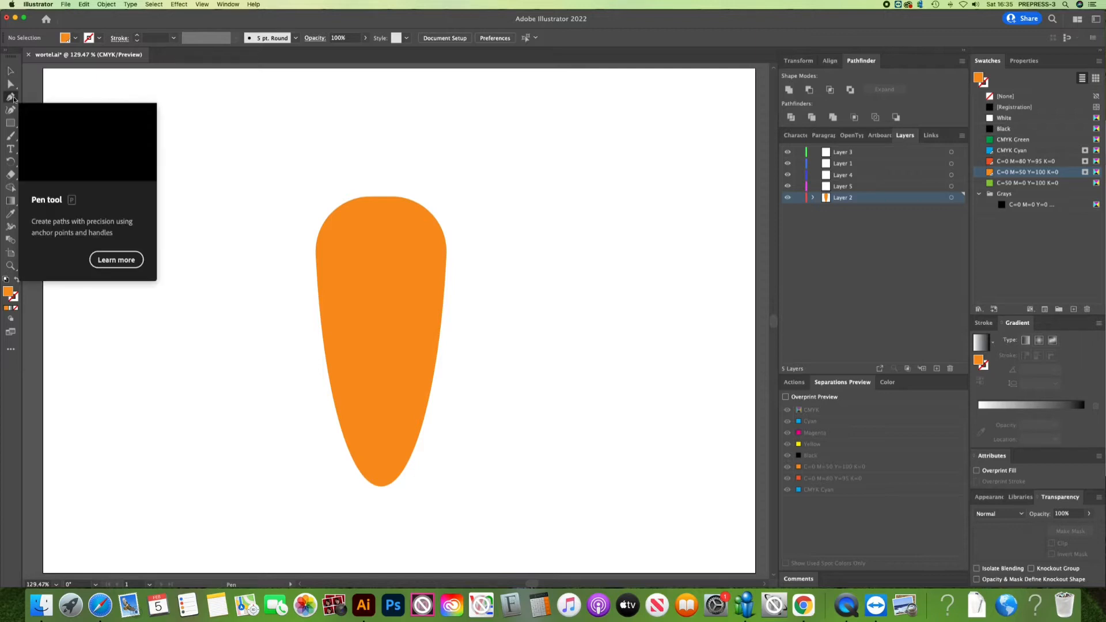
click(75, 39)
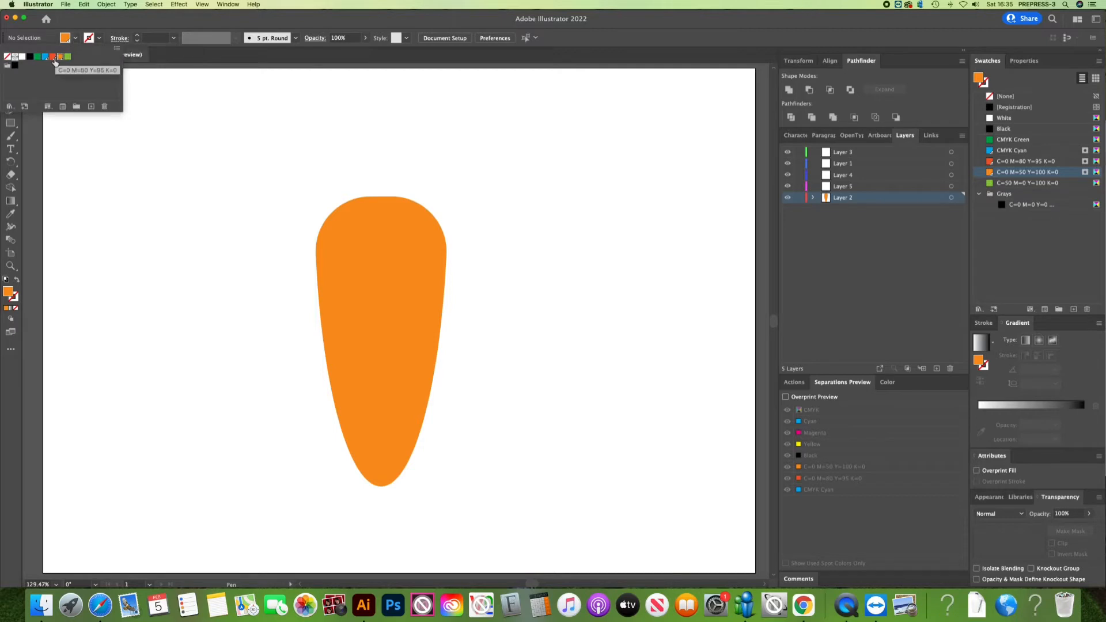
click(52, 57)
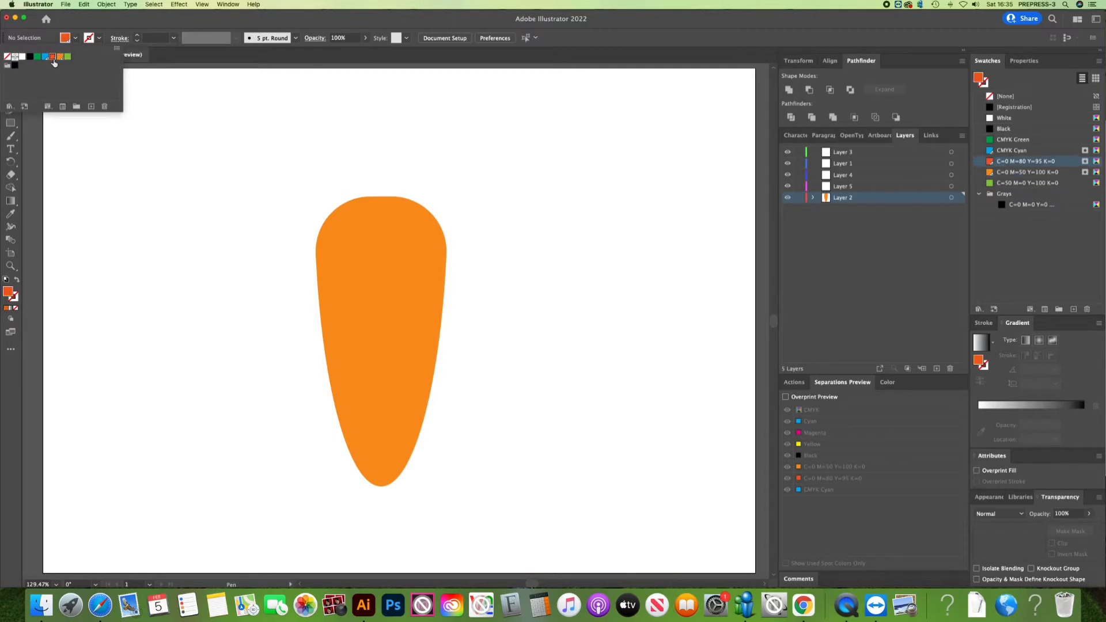
click(339, 266)
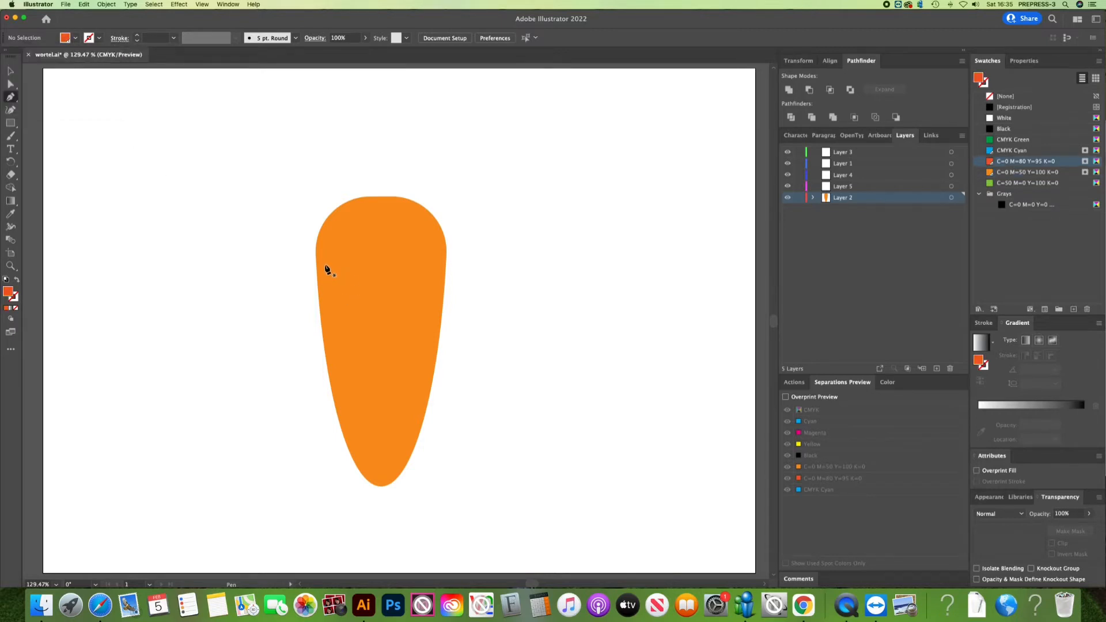
click(325, 265)
click(439, 267)
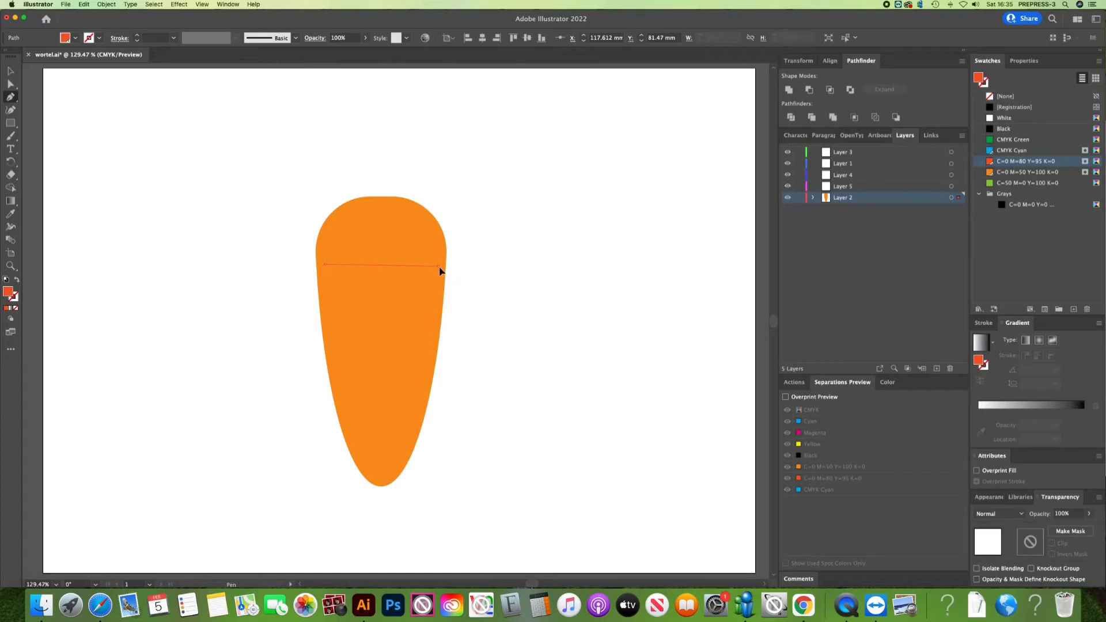
drag(439, 269, 465, 281)
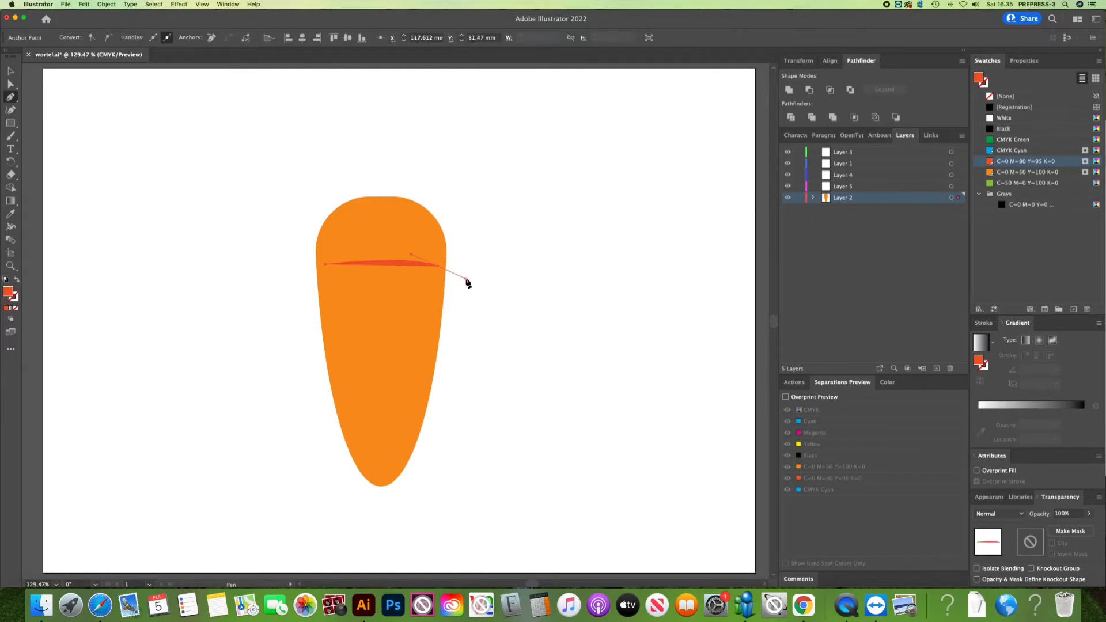
click(12, 71)
click(264, 160)
Duplicate the stripe twice straight down the carrot, one at mid-height and one near the tip, and even out their spacing
click(392, 265)
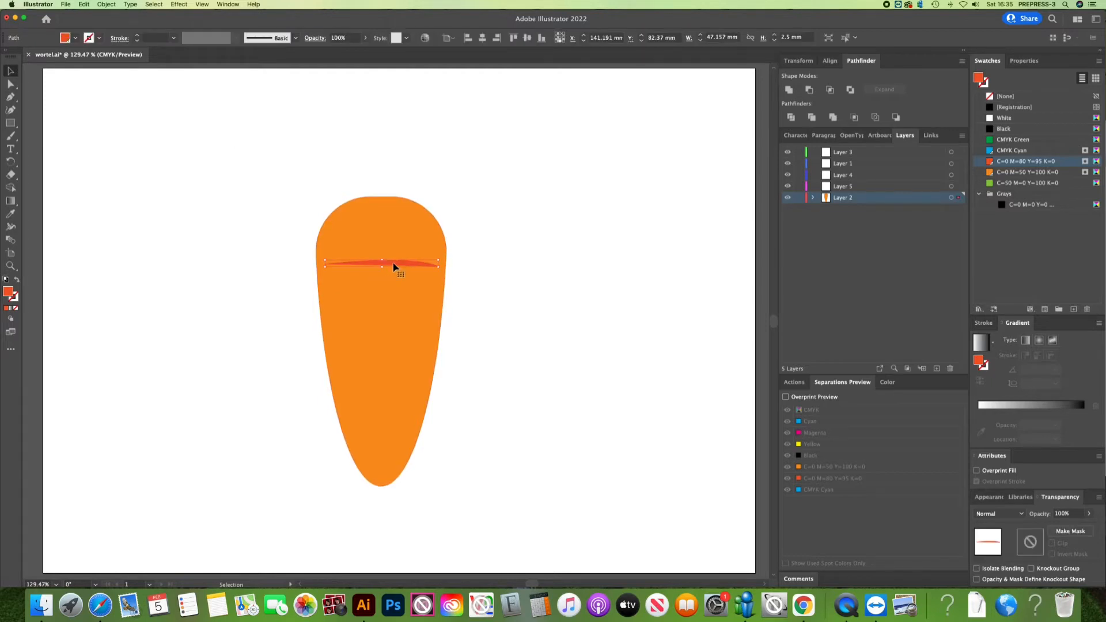
drag(392, 263, 391, 413)
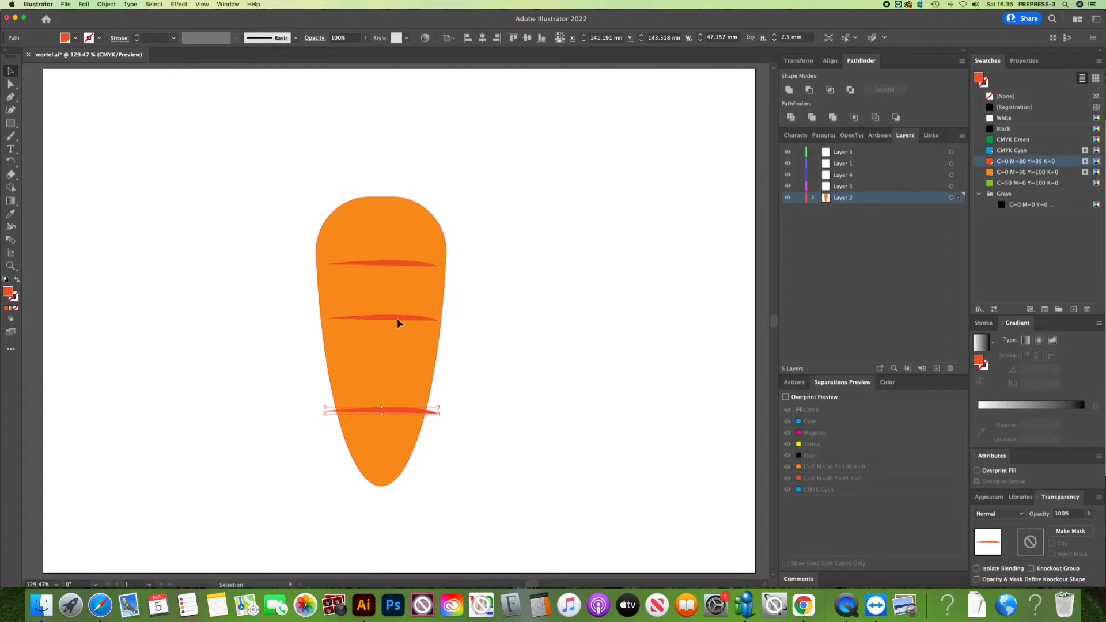
drag(398, 320, 399, 324)
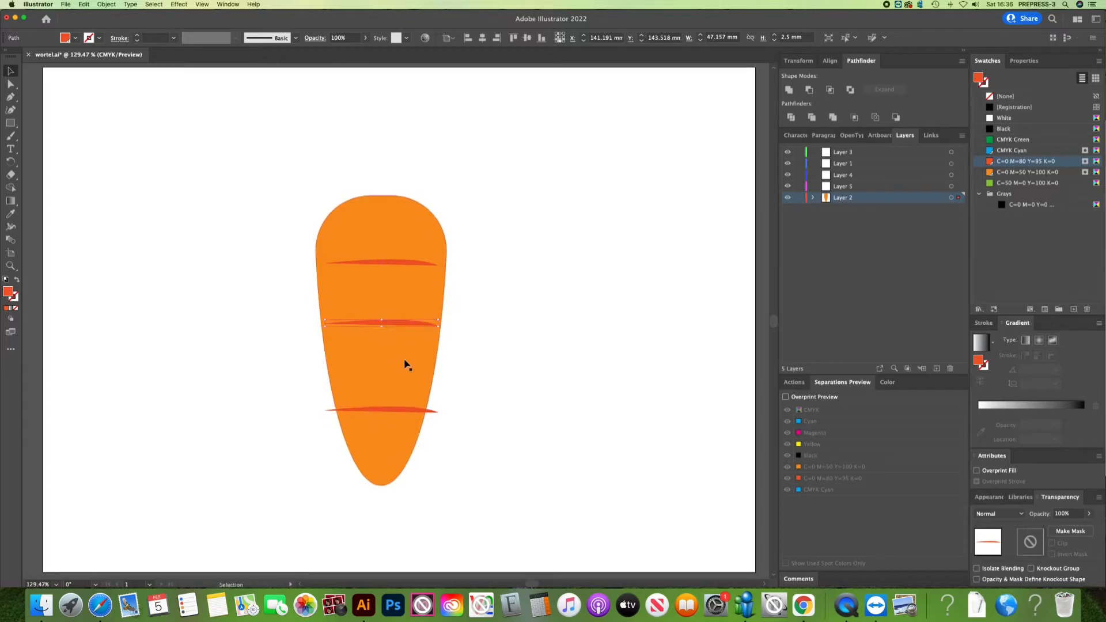
Shorten the lowest stripe from both ends so it fits inside the carrot's outline
click(396, 411)
drag(326, 410, 343, 412)
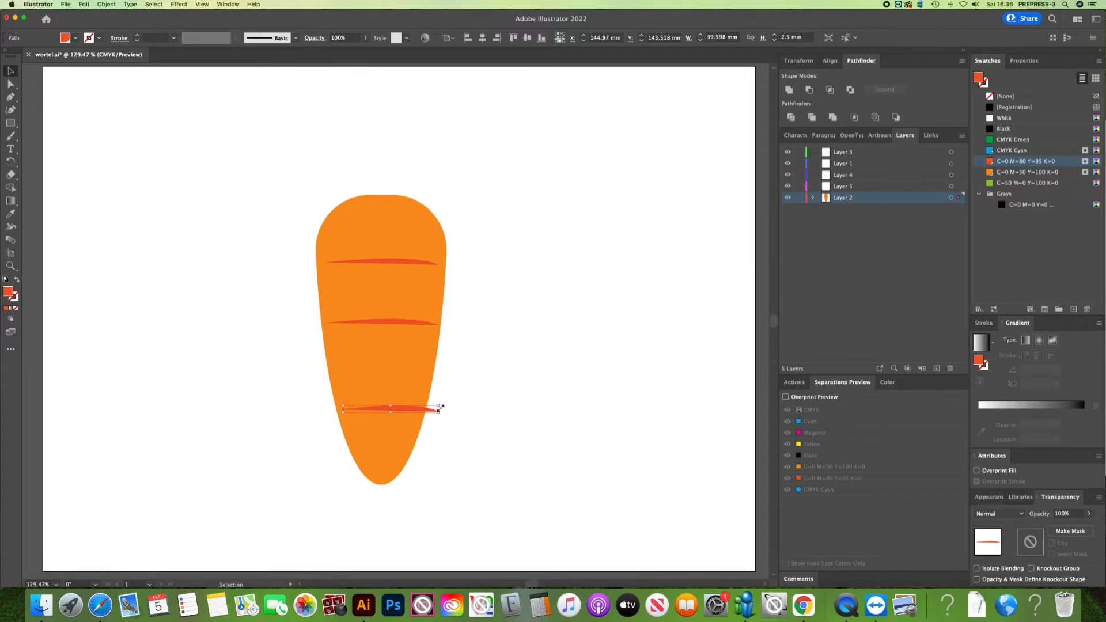
drag(438, 410, 418, 413)
click(491, 397)
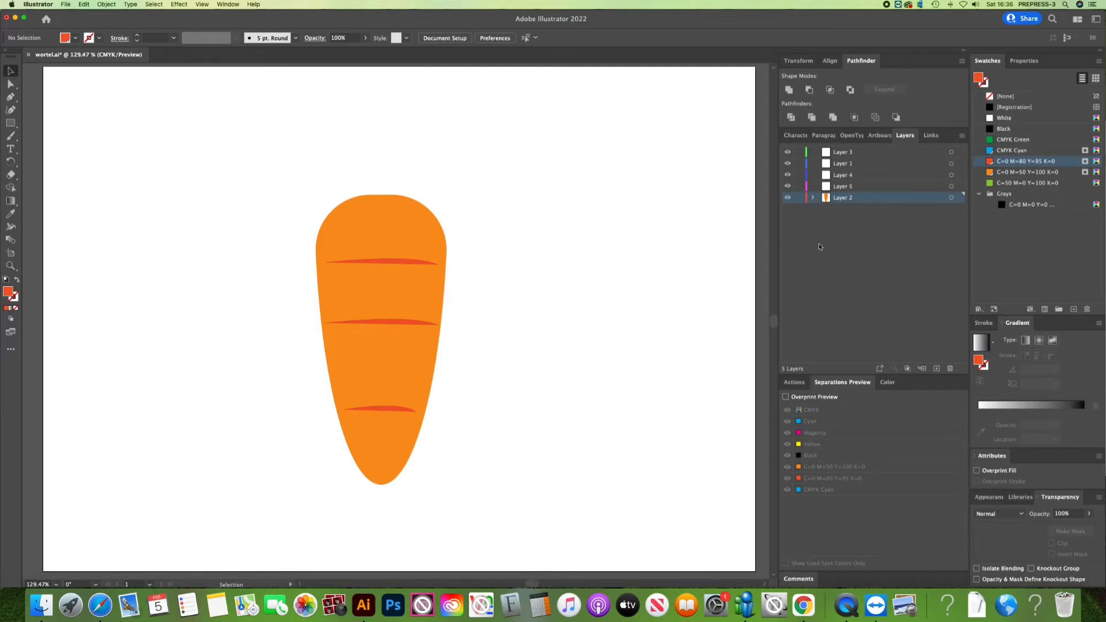
On Layer 5, draw a closed Pen shape curving down the carrot's right side and extending past its outline as a shadow
click(865, 187)
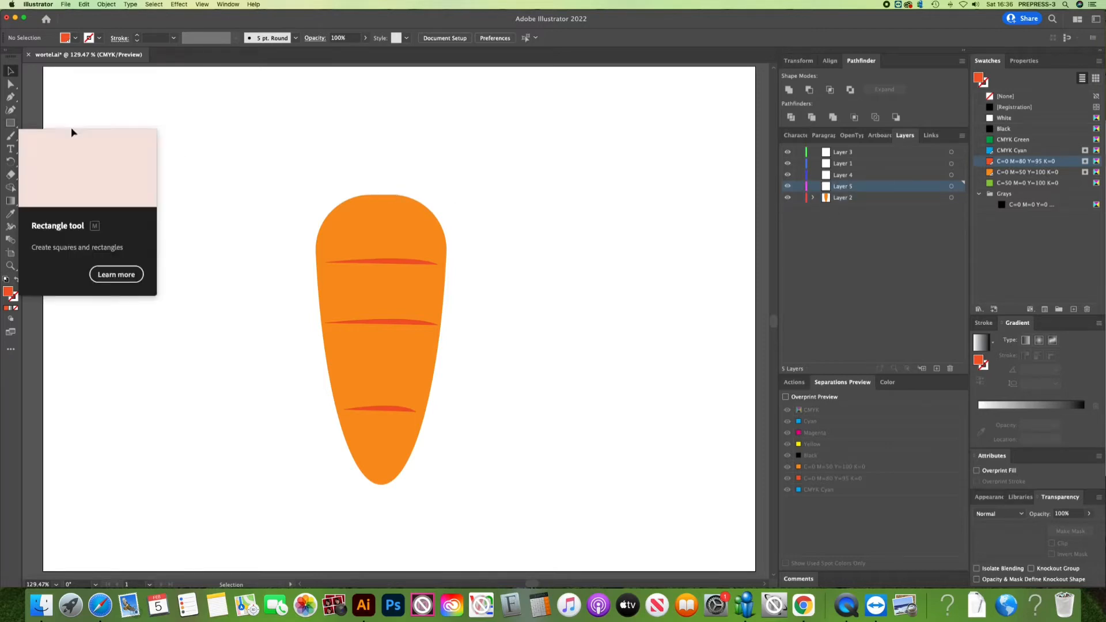
key(p)
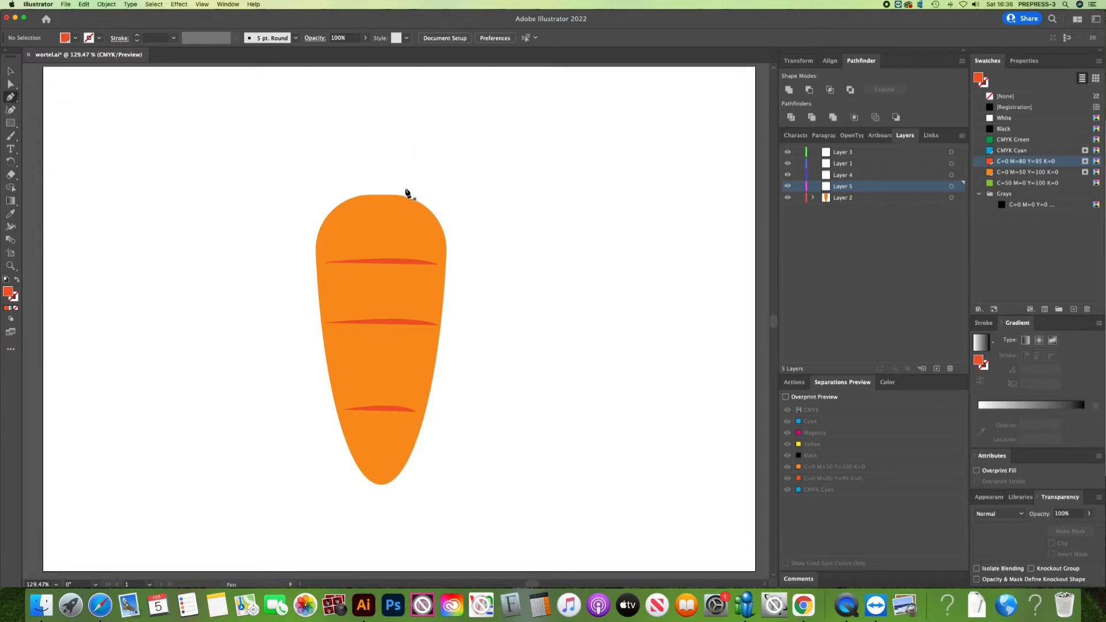
click(363, 177)
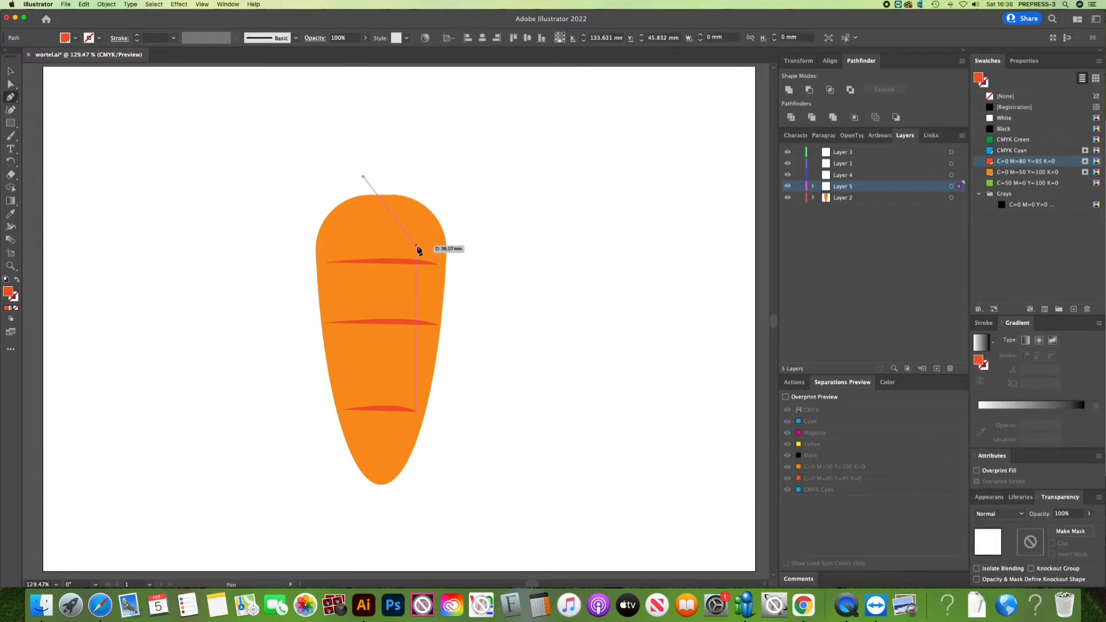
drag(419, 247, 429, 279)
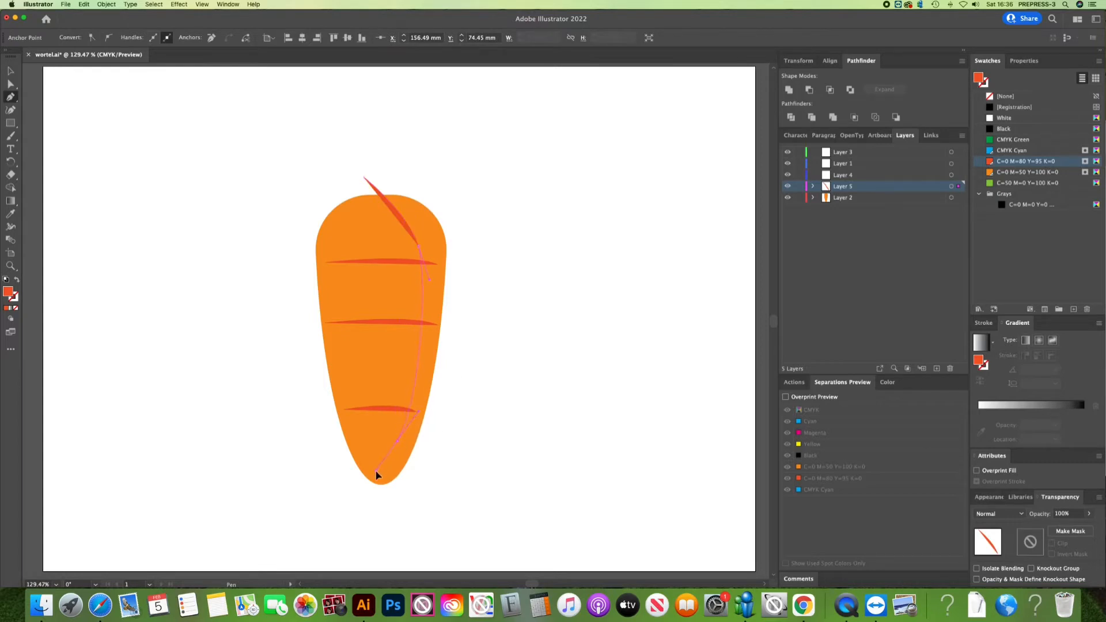
drag(324, 488, 305, 492)
click(420, 518)
click(478, 448)
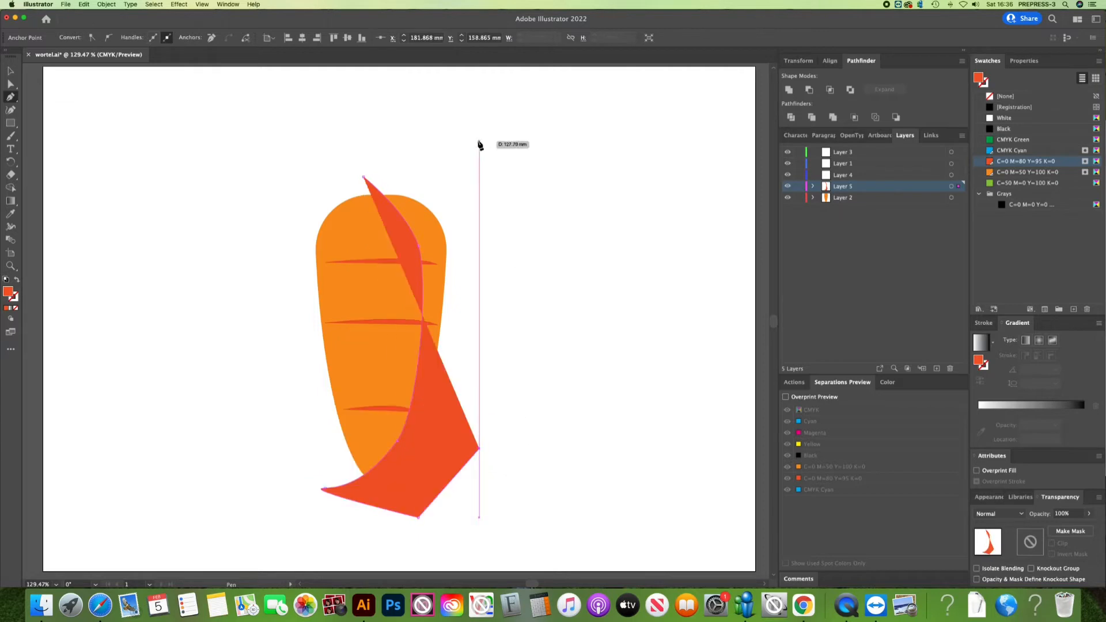
click(472, 167)
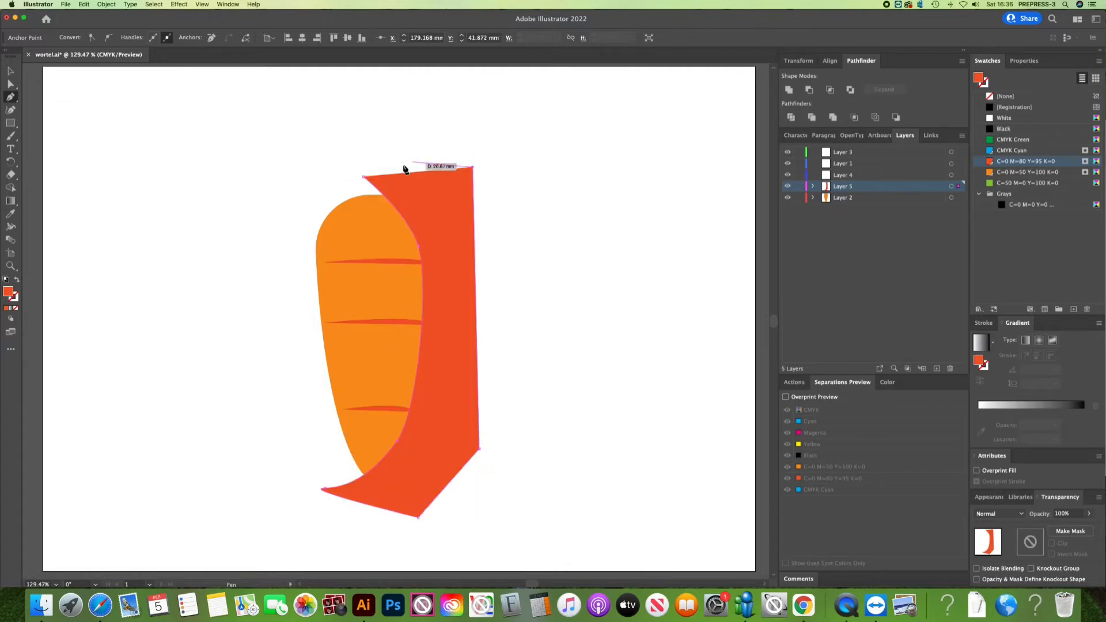
click(365, 178)
key(v)
click(340, 156)
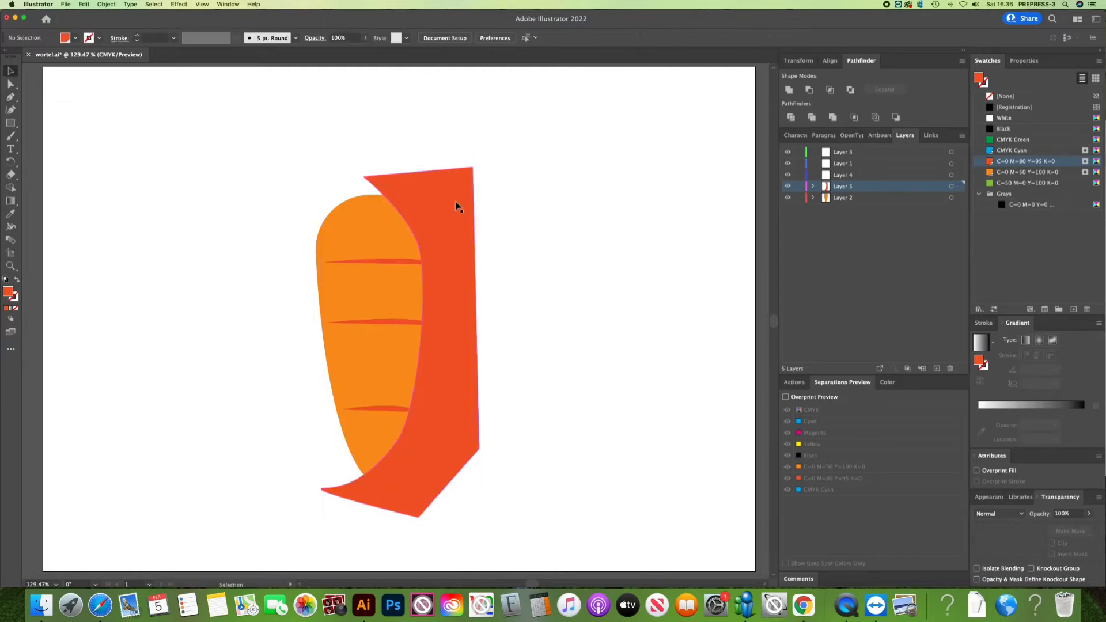
Trim the shadow shape to the carrot's outline by removing its outer part with the Shape Builder
click(457, 206)
shift+click(358, 224)
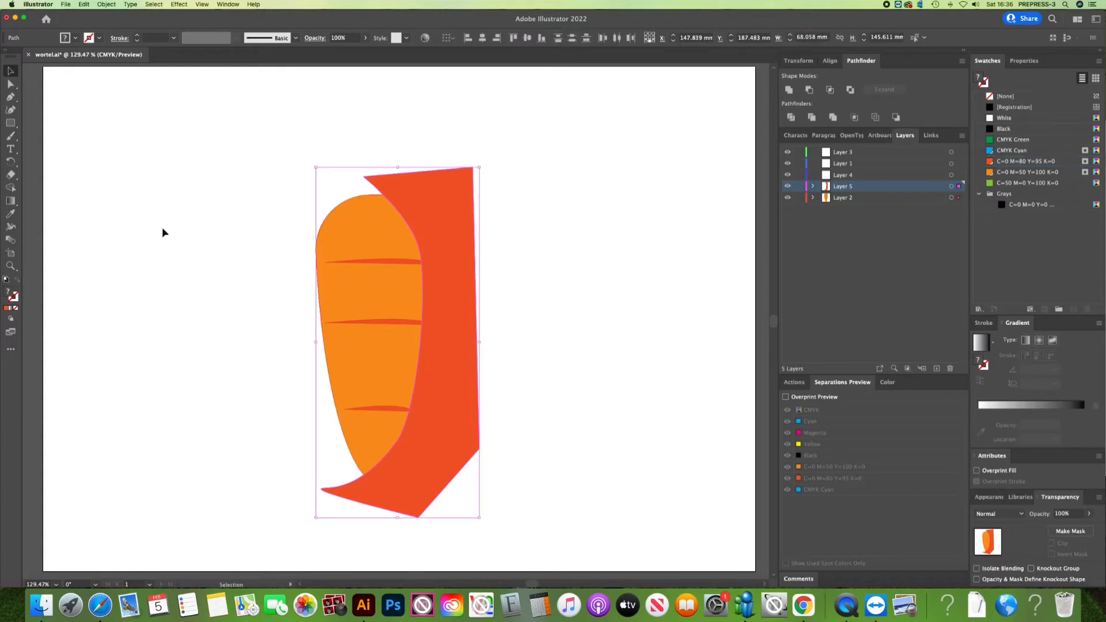
click(10, 187)
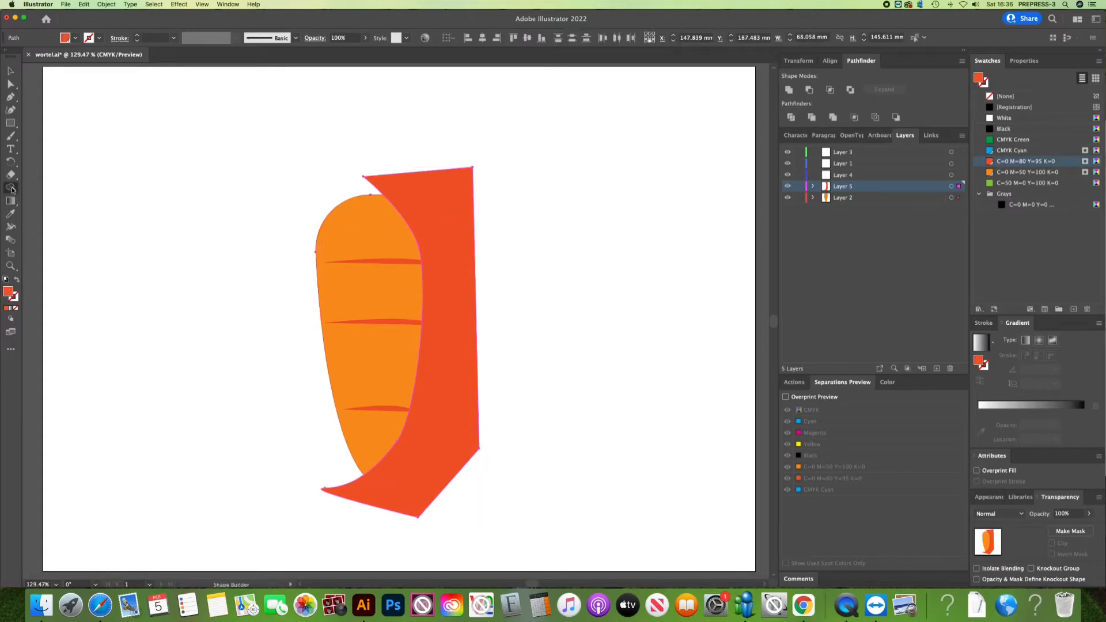
alt+click(455, 206)
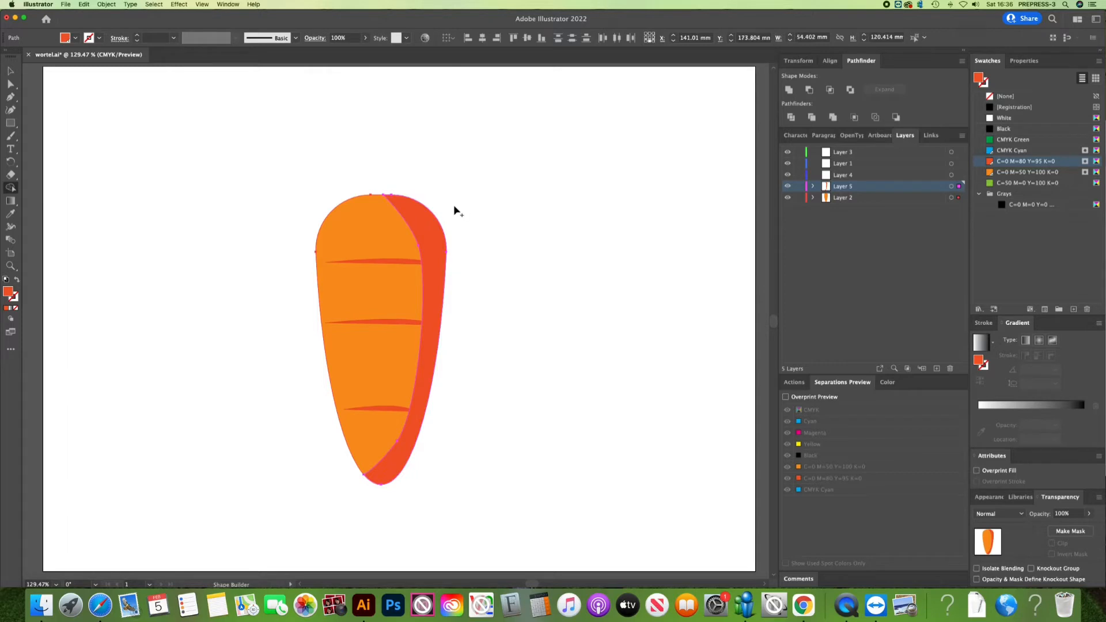
click(10, 70)
click(237, 140)
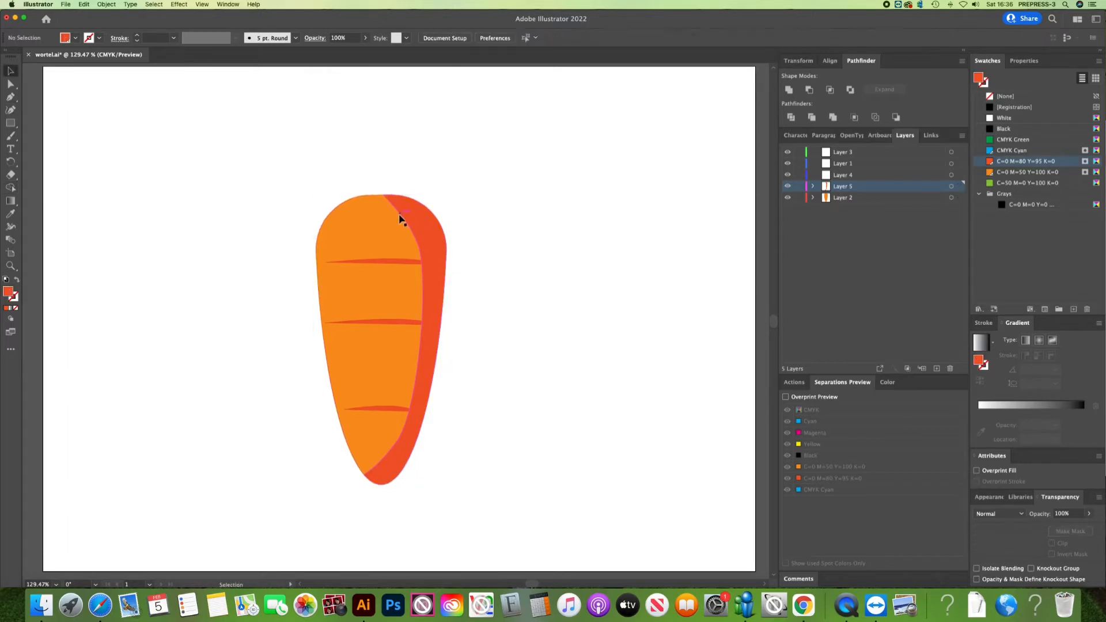
Blend the carrot's side shadow in Multiply mode at 24% opacity
click(418, 219)
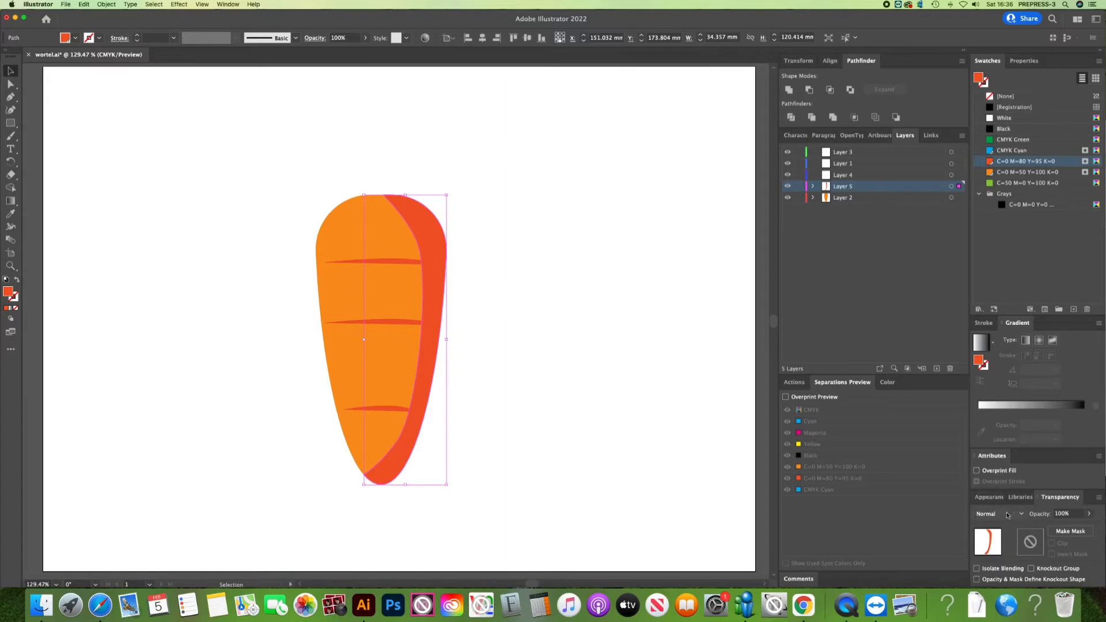
click(1022, 514)
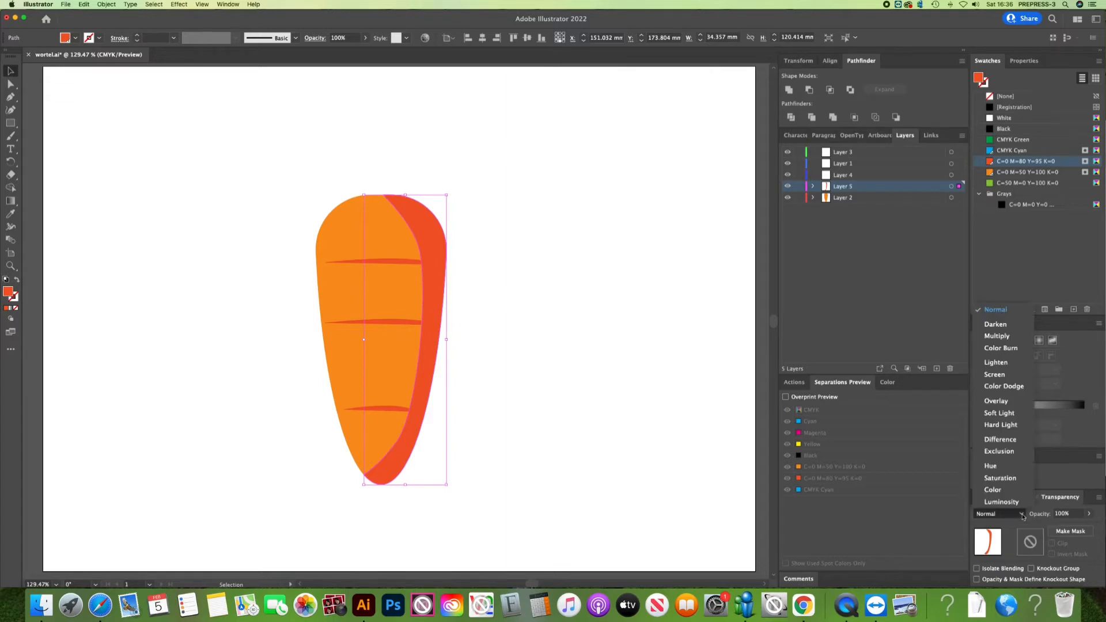
click(1003, 340)
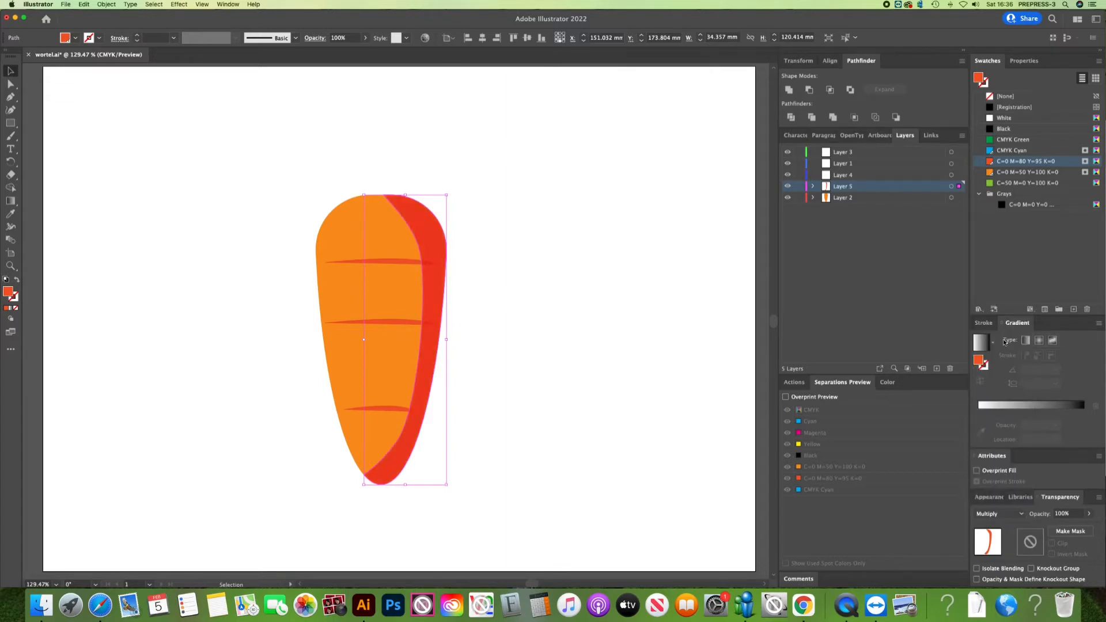
click(1090, 514)
click(1067, 527)
drag(1068, 531, 1059, 533)
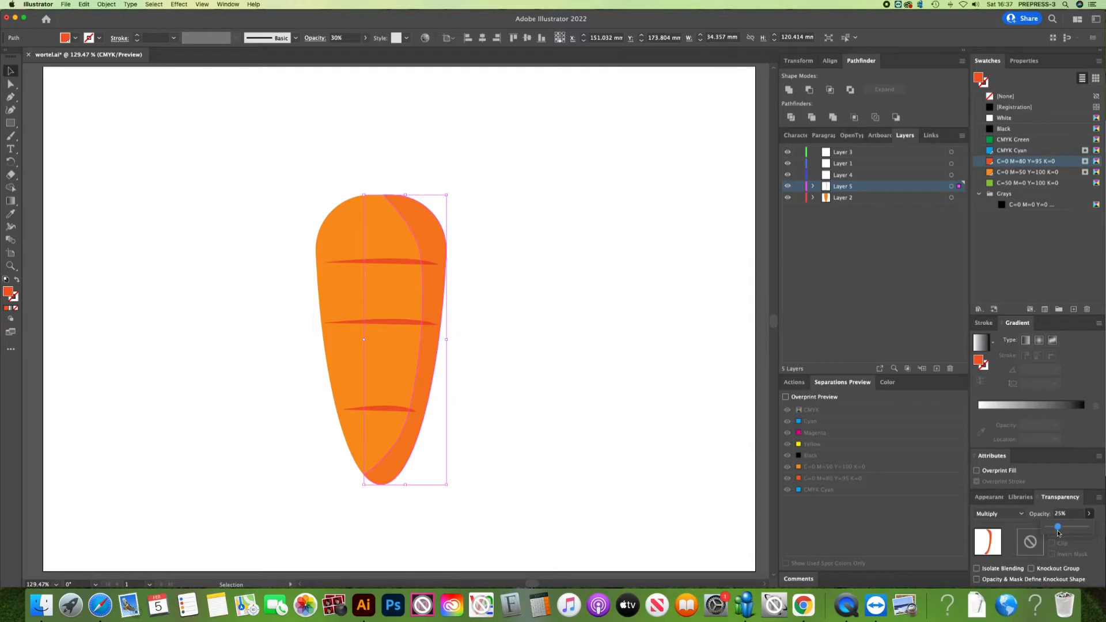
click(497, 277)
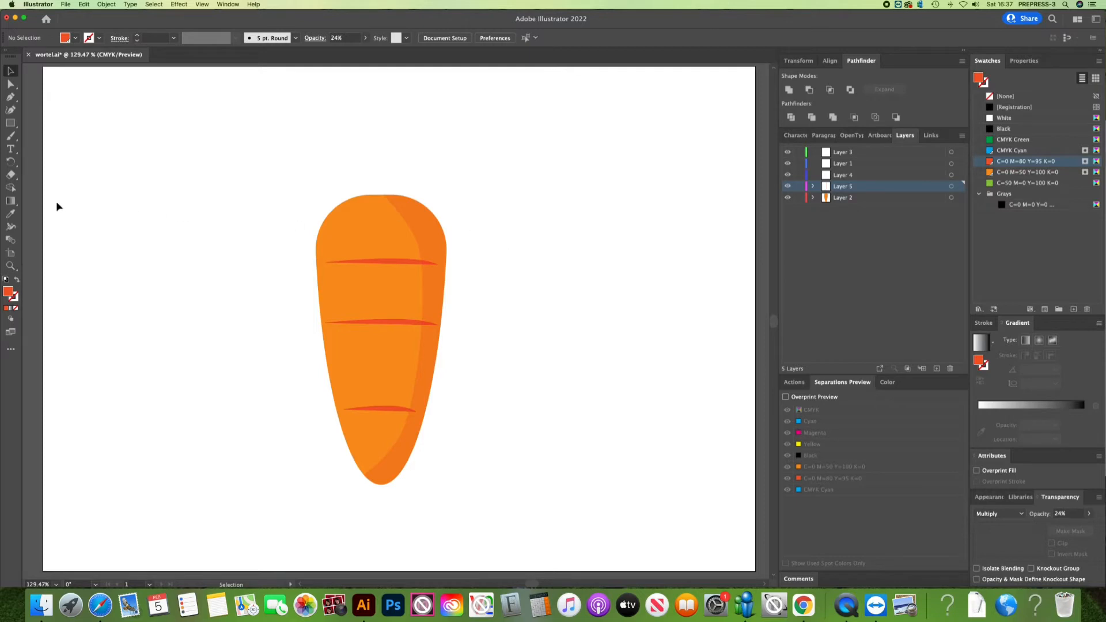
Create a seven-point star with radii 8.819 mm and 17.639 mm on the blank area beside the carrot's top
click(11, 123)
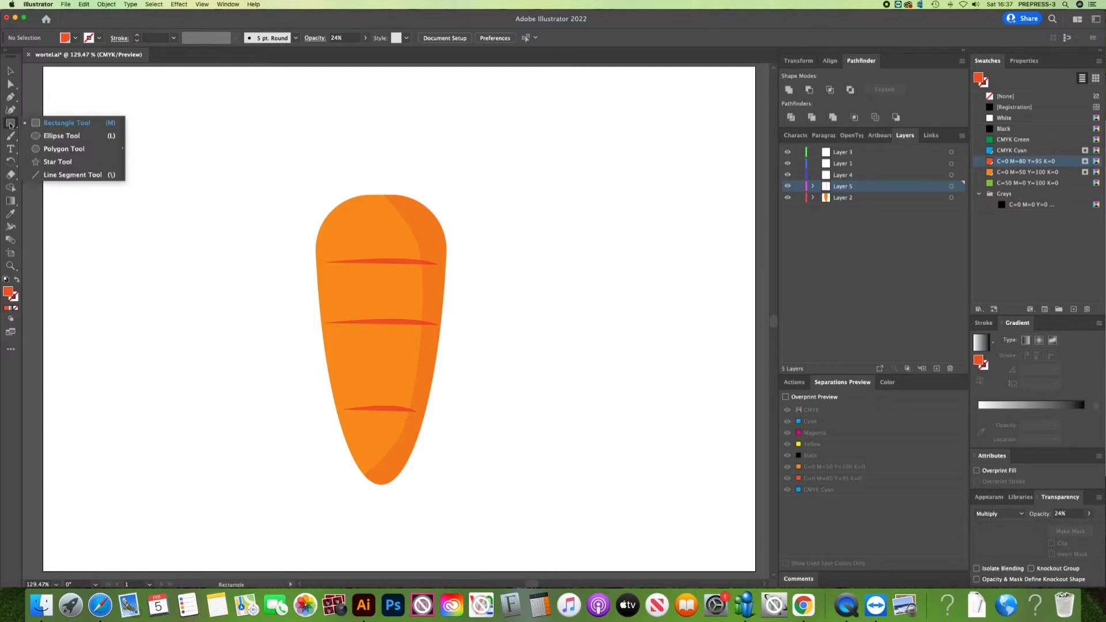
click(48, 162)
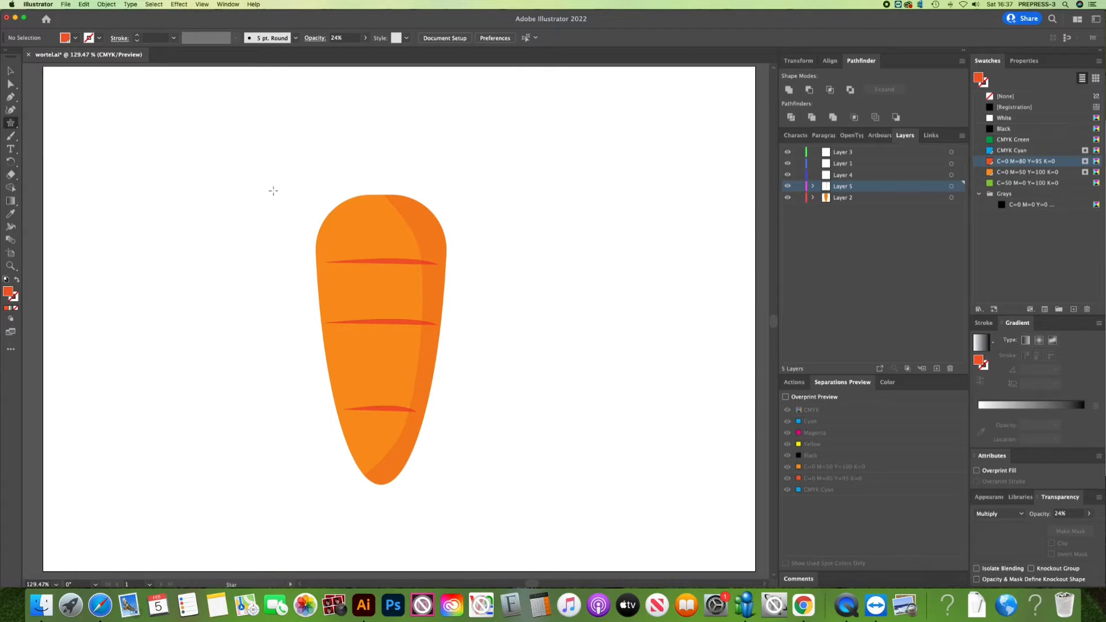
click(225, 173)
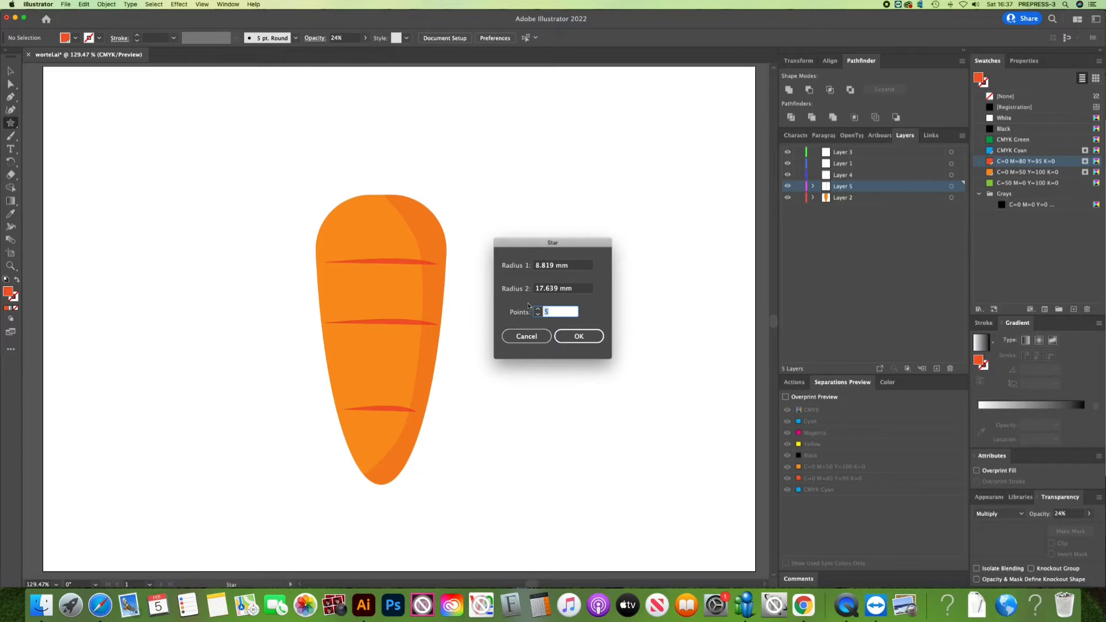
text(7)
click(578, 337)
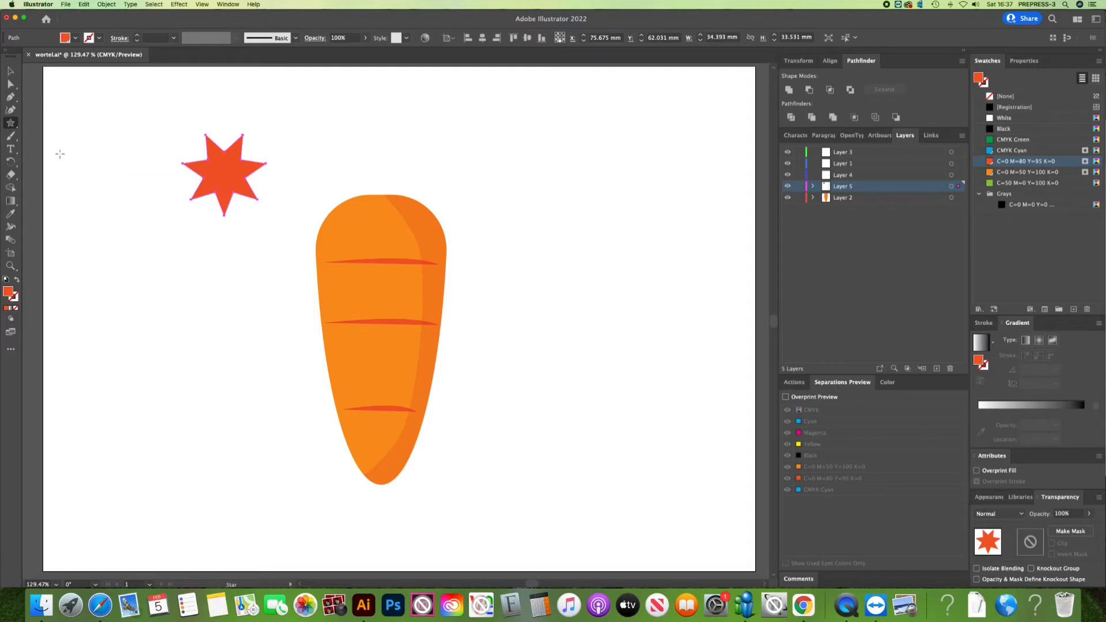
Place the star centred over the carrot's top edge and fill it with C=50 M=0 Y=100 K=0
click(11, 70)
drag(223, 175, 379, 190)
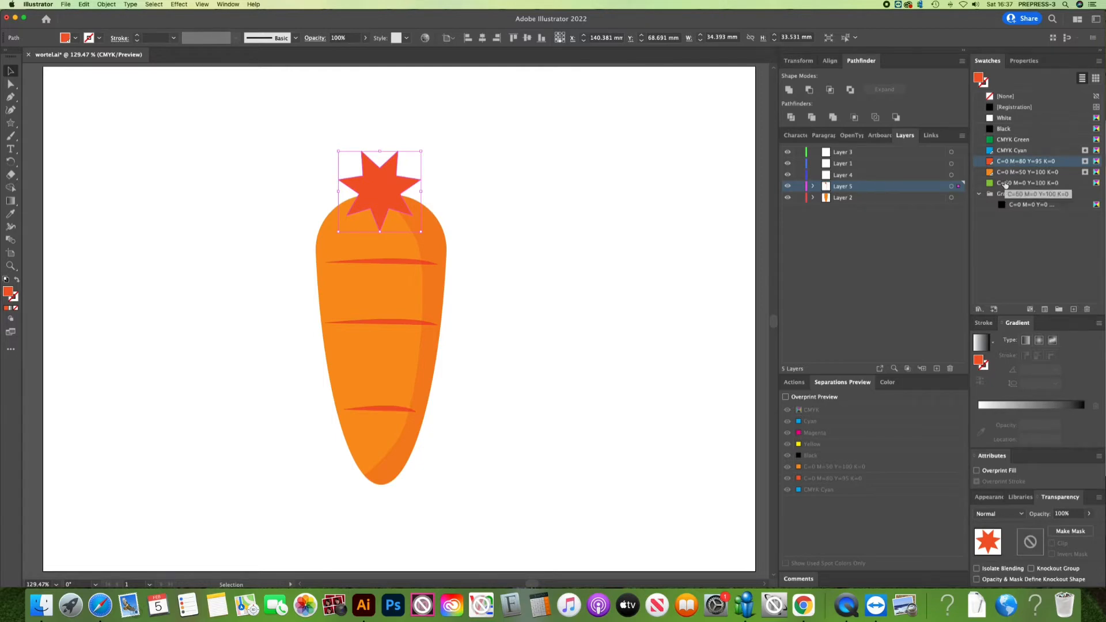
click(1005, 184)
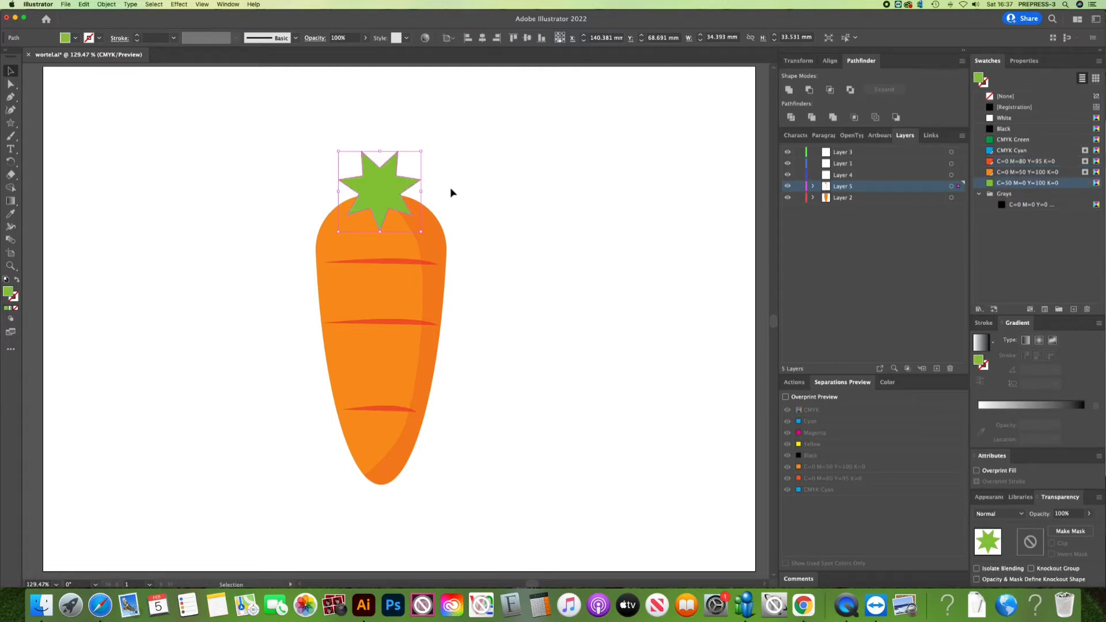
Round all corners of the green star so its points become soft leaf lobes
click(10, 84)
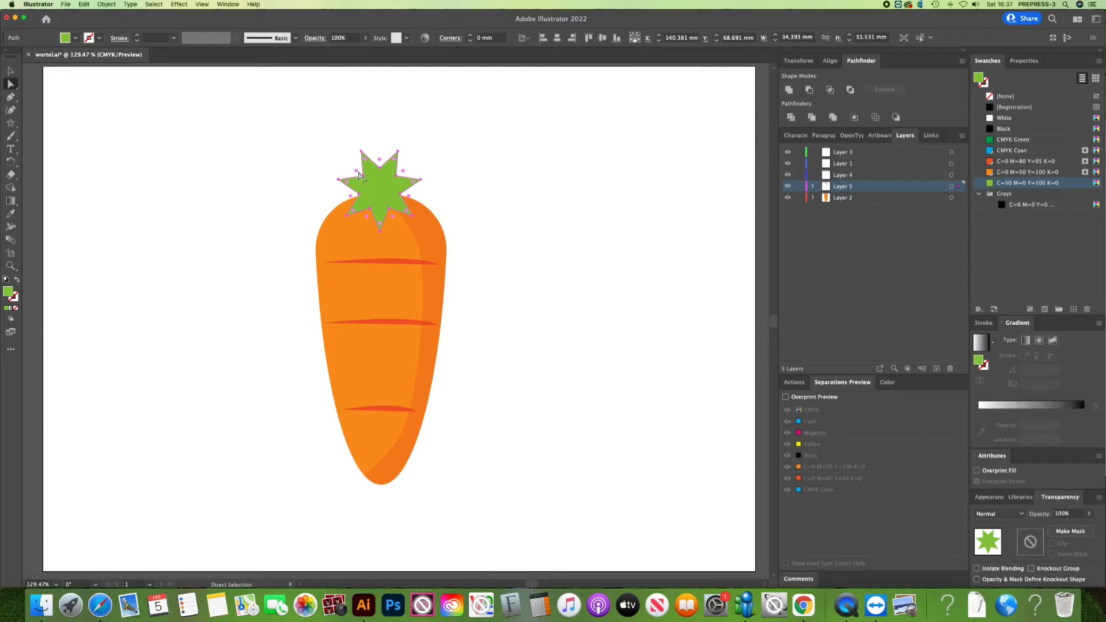
drag(357, 174, 384, 190)
click(10, 70)
click(120, 105)
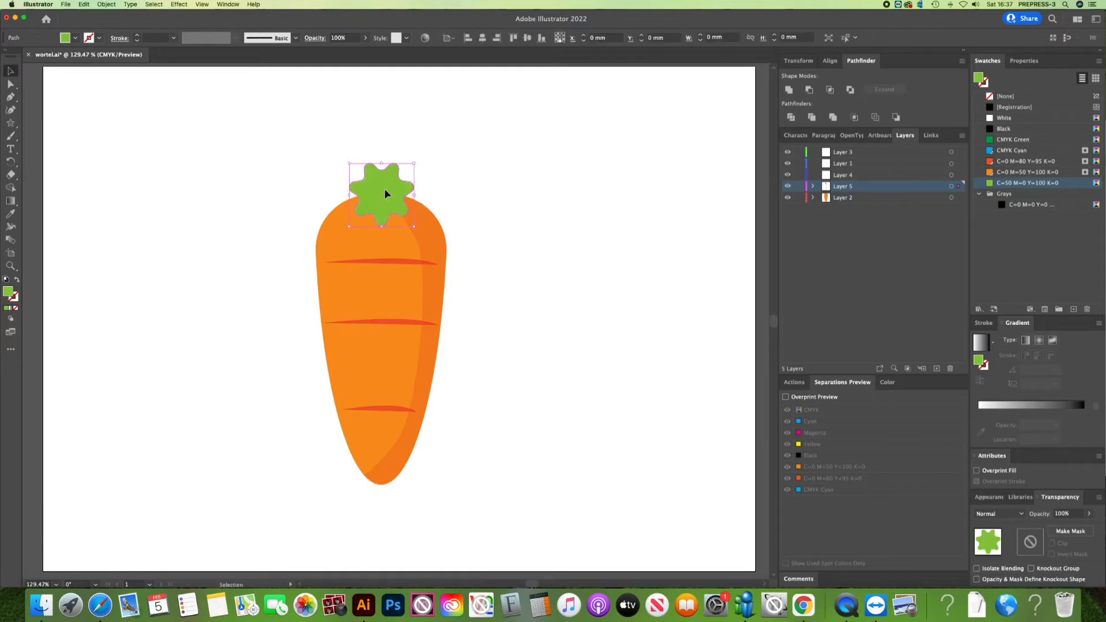
click(479, 193)
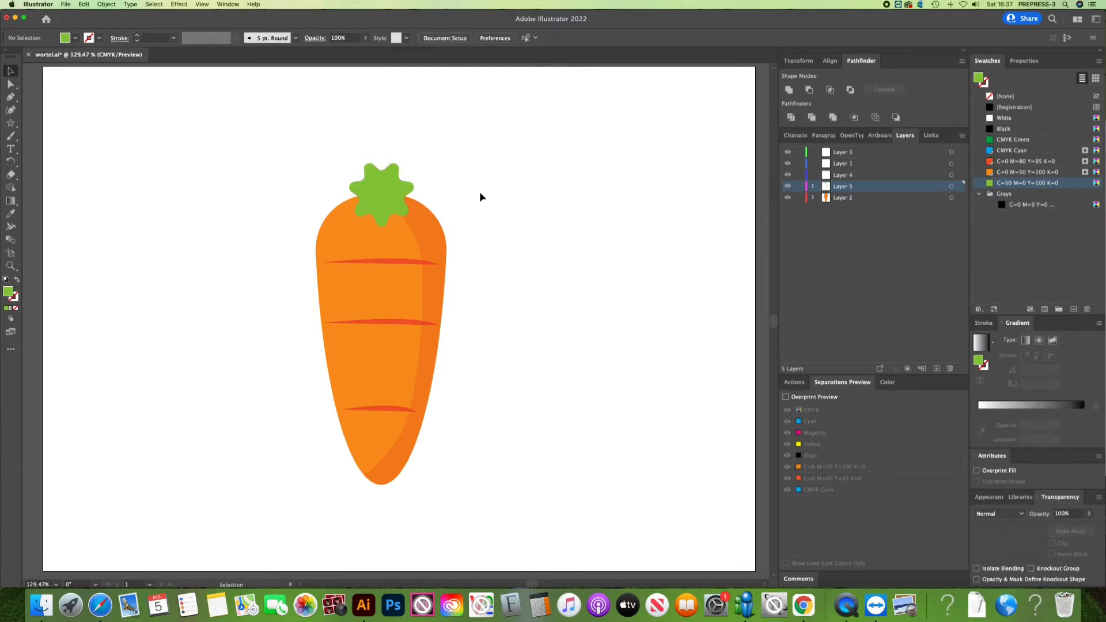
Duplicate the rounded star about 1.2 mm right and 1.4 mm down, and fill the copy with CMYK Green
click(390, 189)
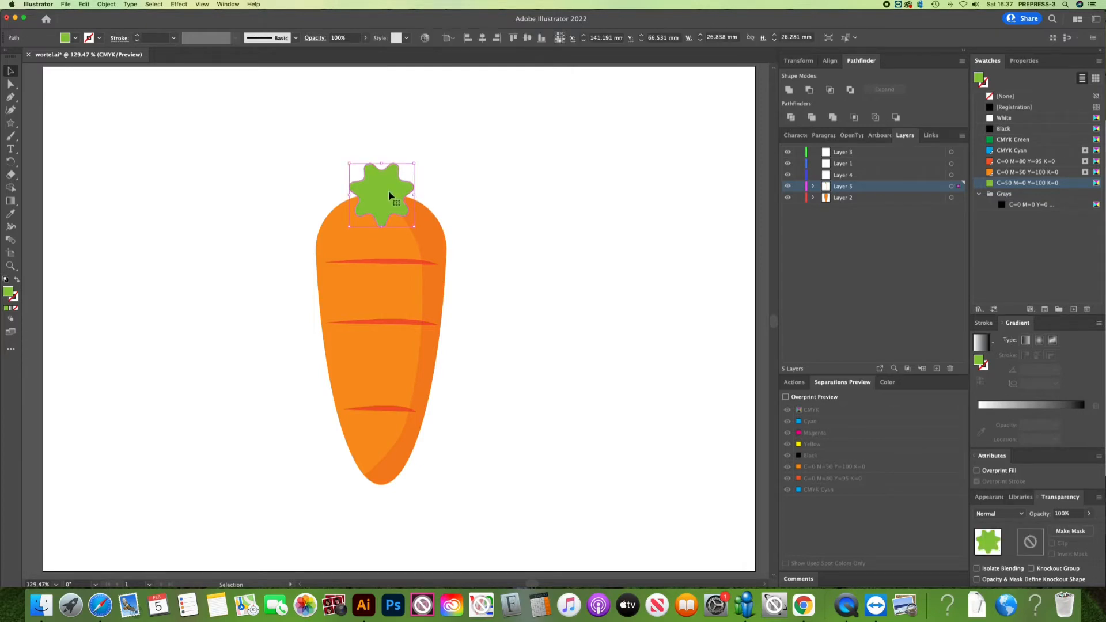
drag(388, 190, 393, 199)
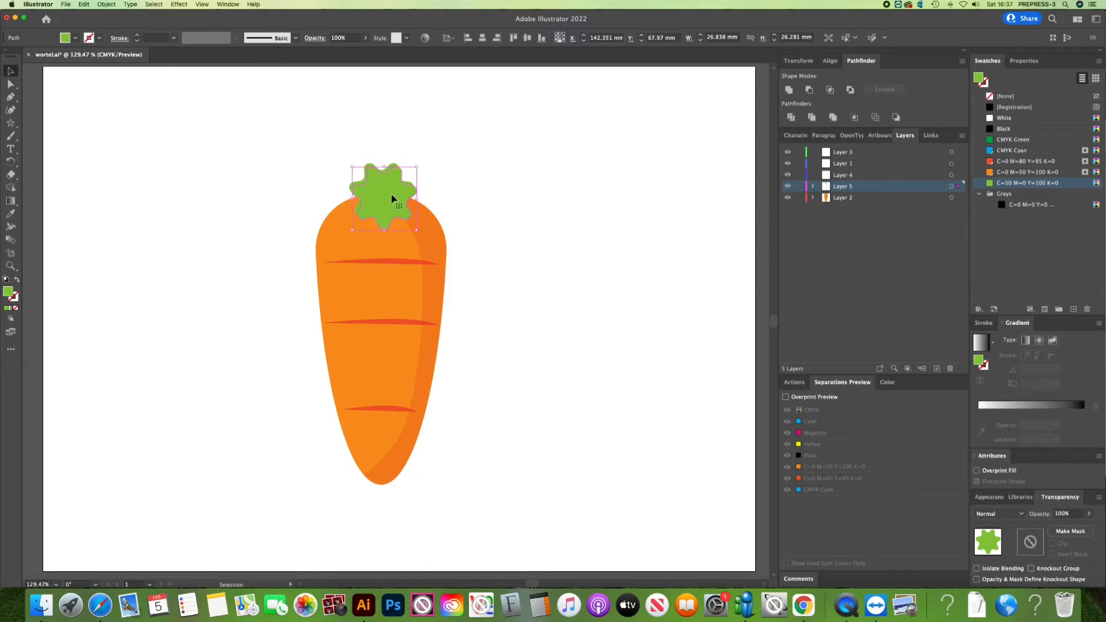
click(1009, 139)
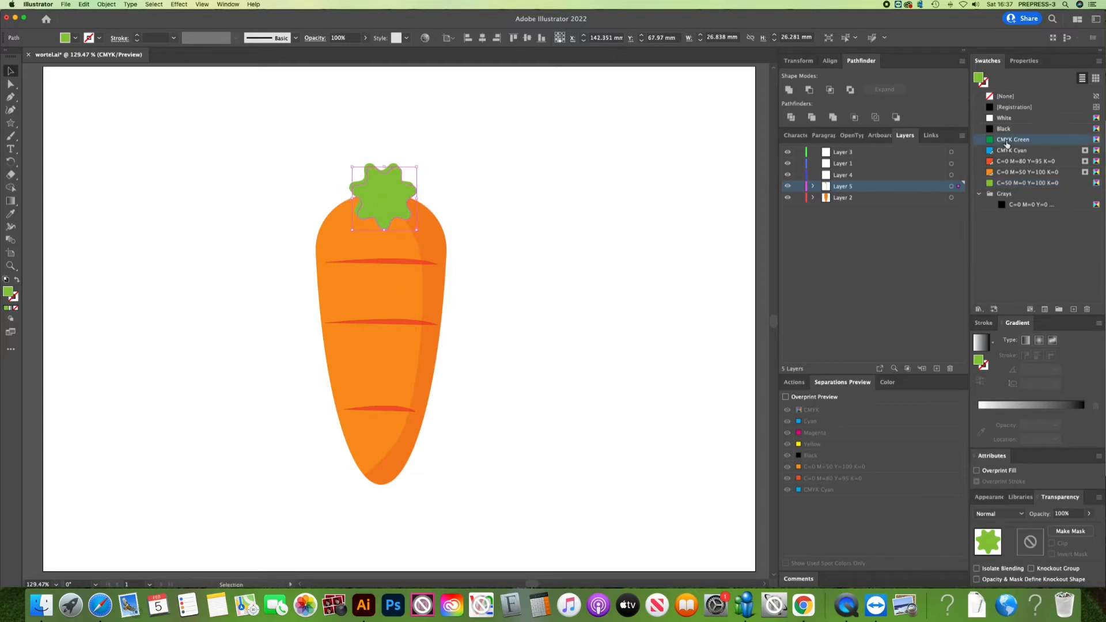
click(520, 180)
Bring the light green star in front of the dark green copy
click(364, 169)
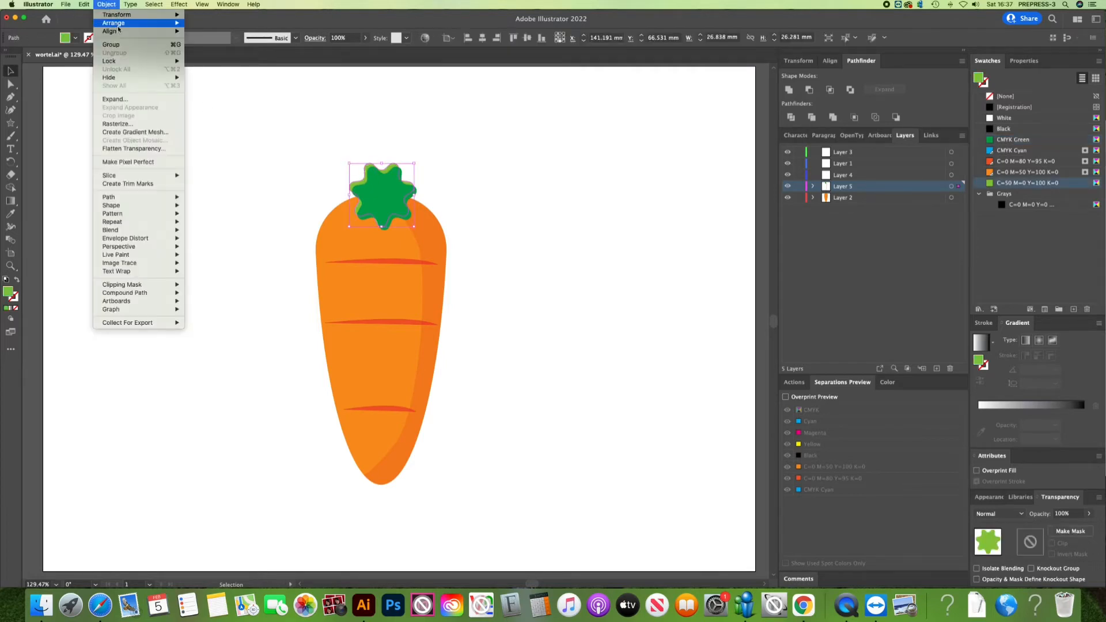
mouse_move(142, 23)
click(208, 25)
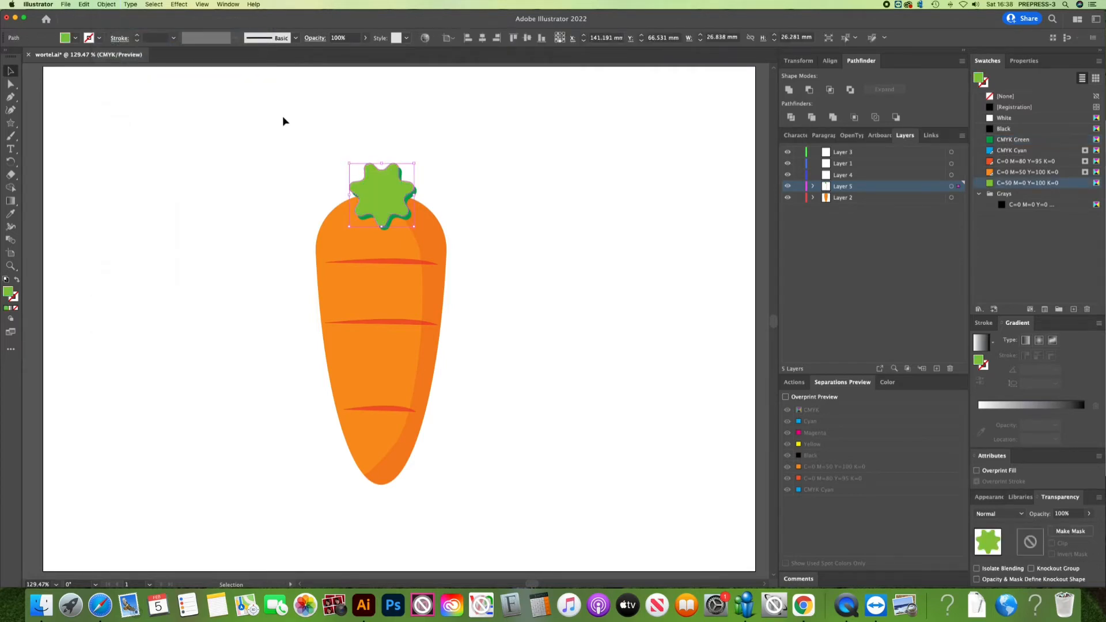
click(282, 115)
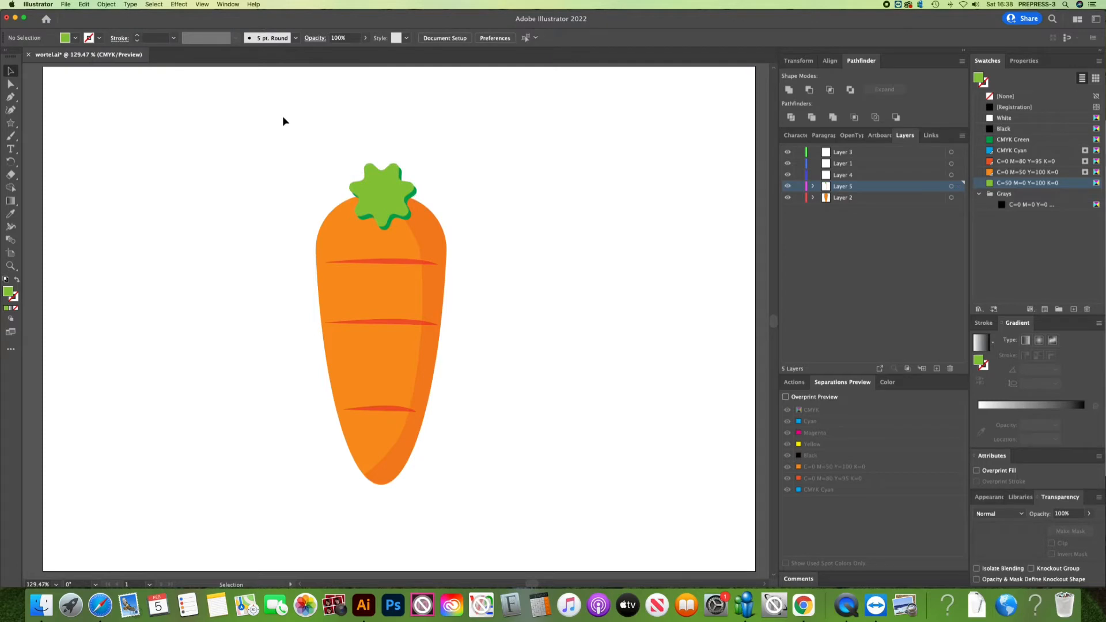
Turn the dark green star into a shadow with Multiply blending and 37% opacity
click(414, 198)
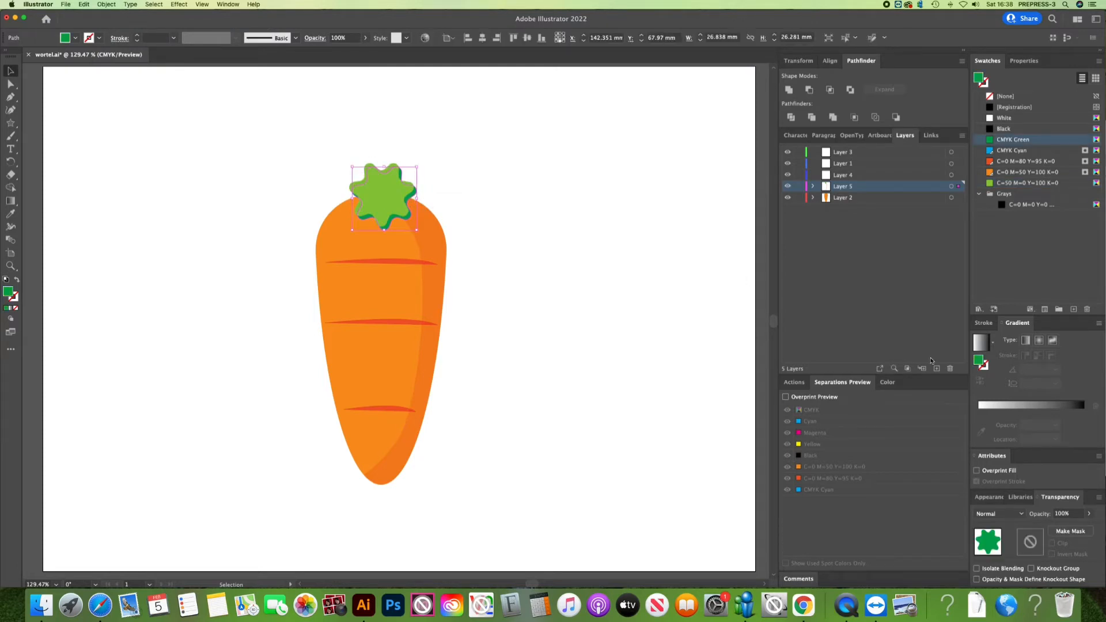
click(1020, 514)
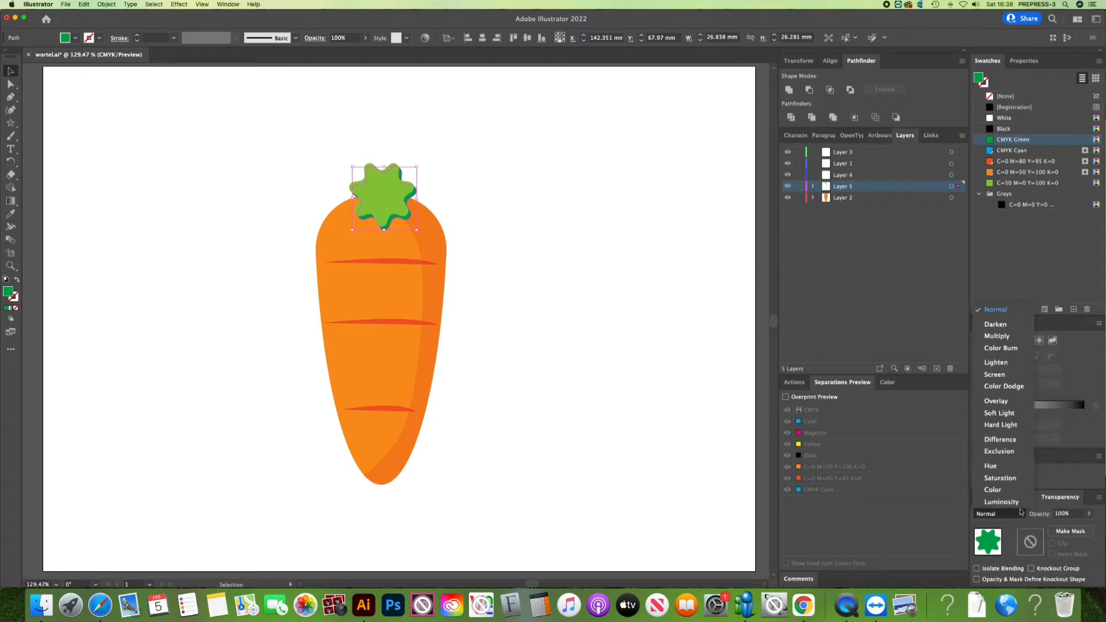
click(1002, 340)
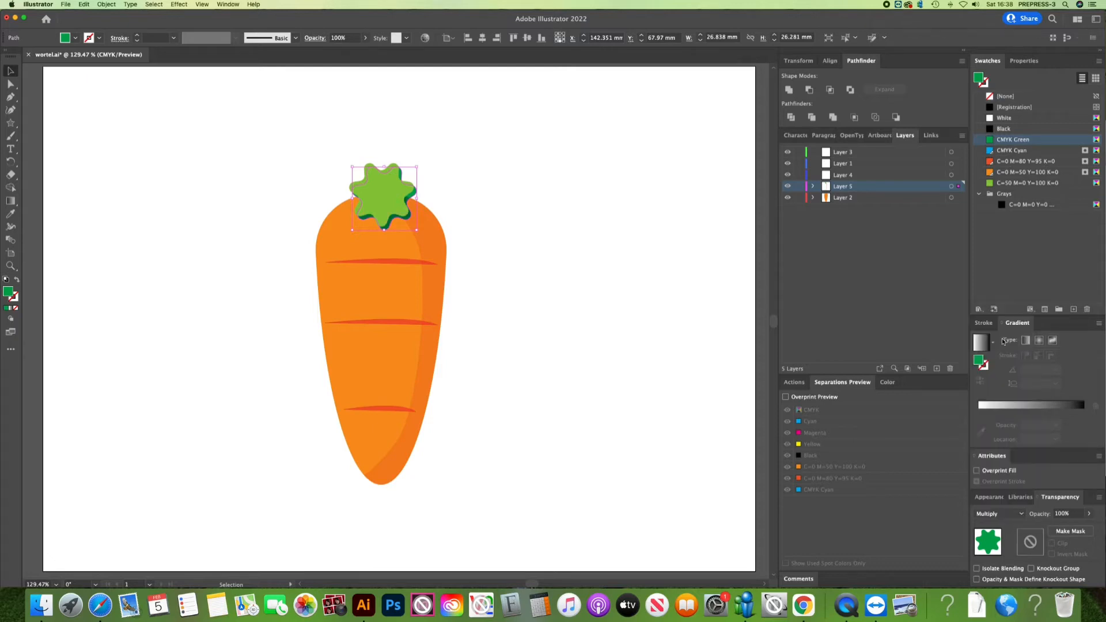
click(1088, 514)
click(1071, 528)
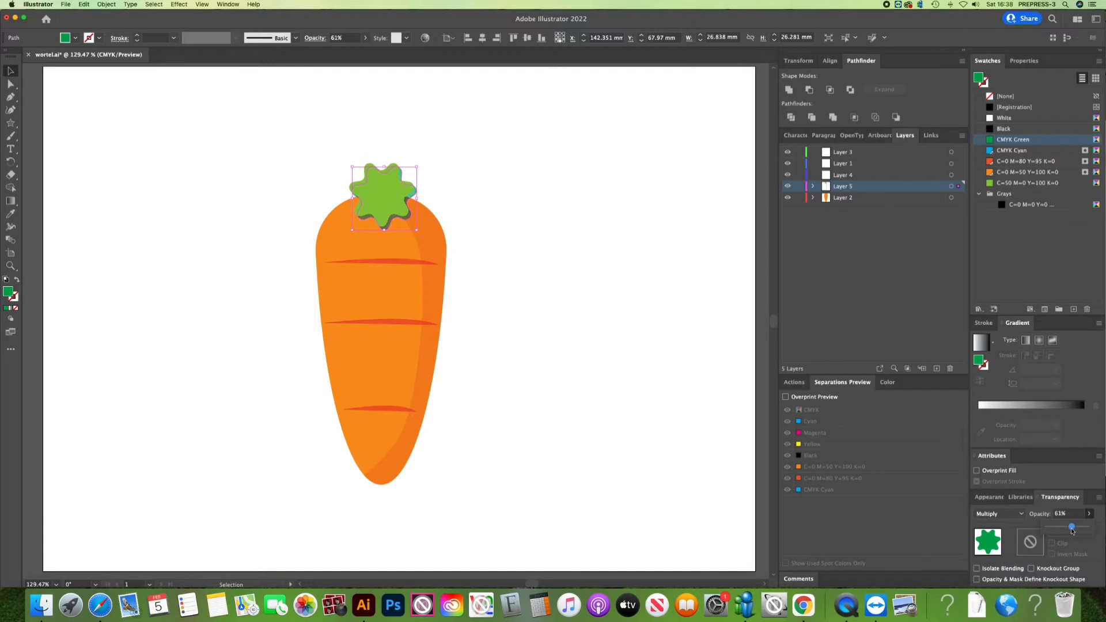
drag(1068, 529, 1062, 527)
click(566, 312)
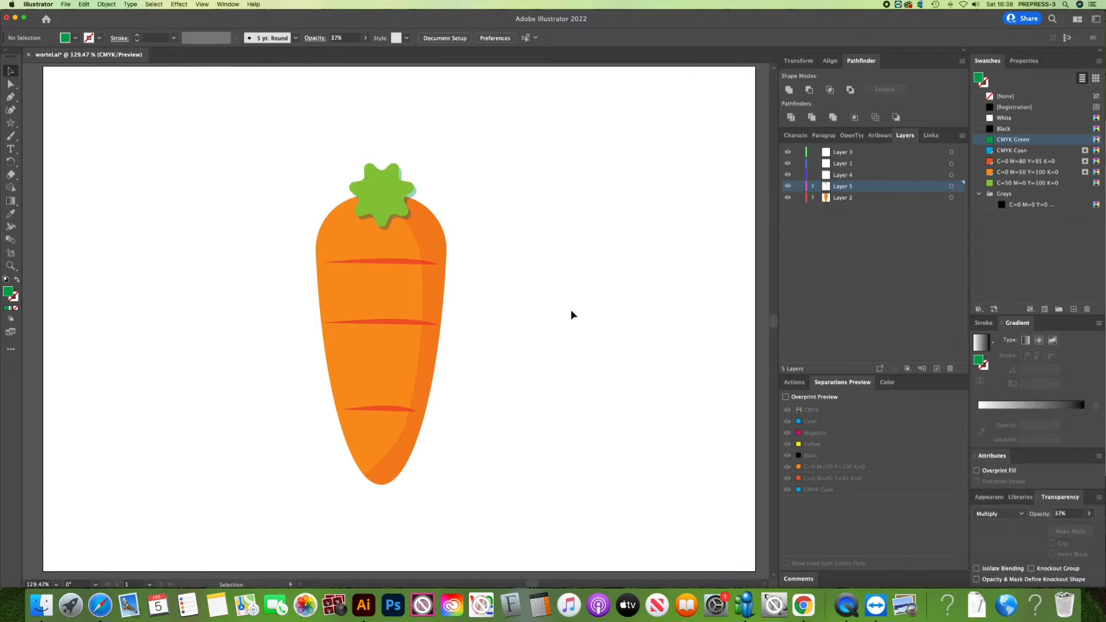
Remove the part of the star's shadow that lies outside the carrot body with the Shape Builder
click(415, 194)
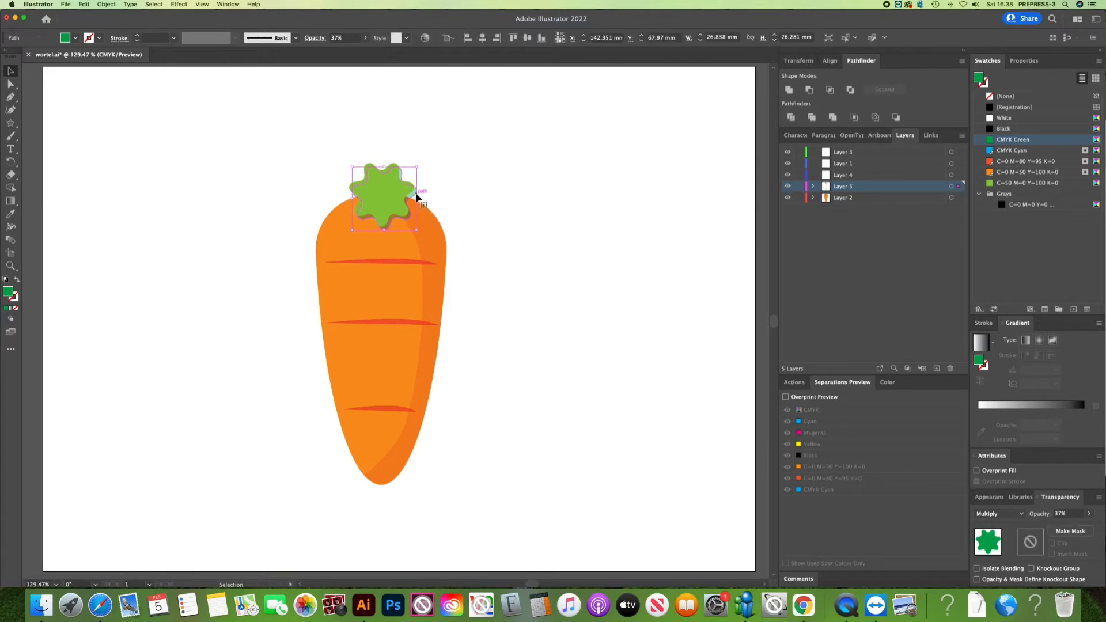
shift+click(335, 217)
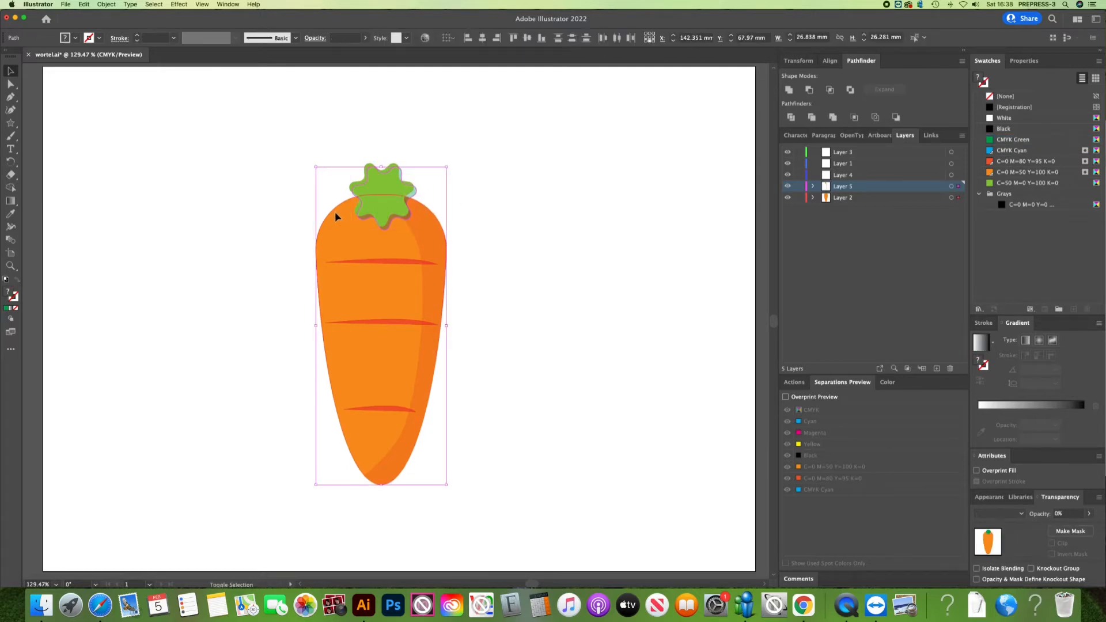
key(shift+m)
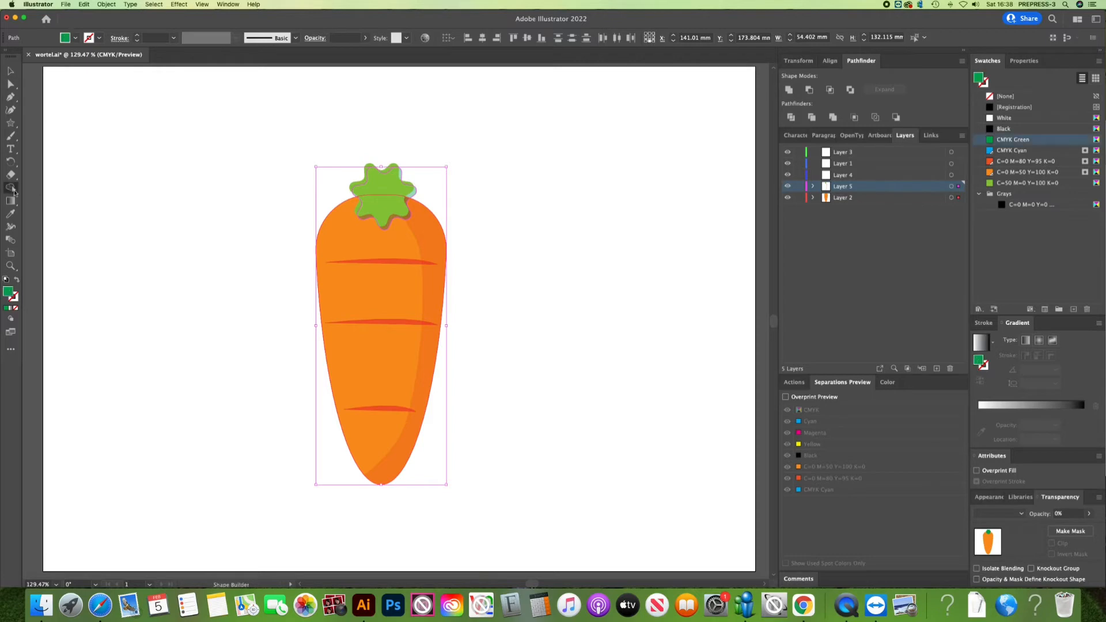
click(416, 196)
key(v)
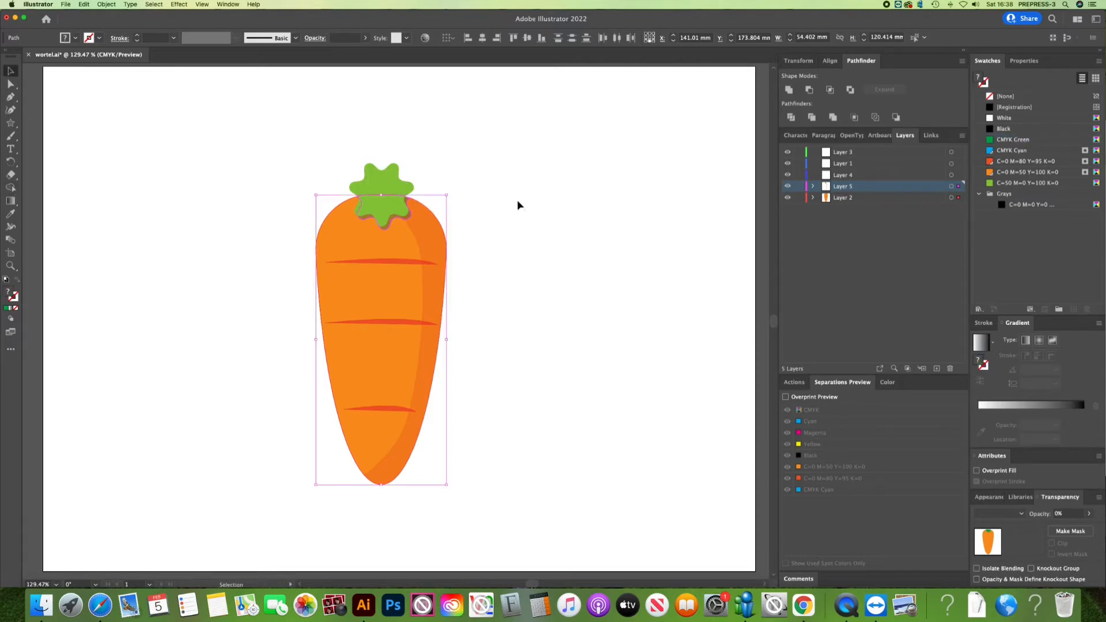
click(518, 205)
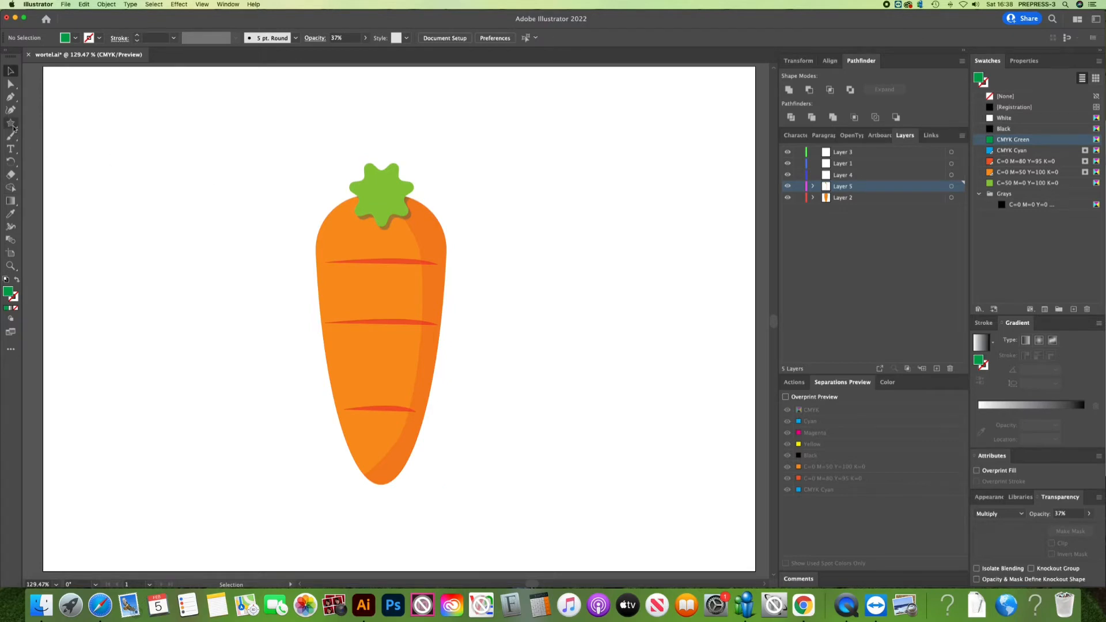
Duplicate the light green star, fill the copy with CMYK Green and scale it to about 15 mm wide, centred on the original
click(392, 183)
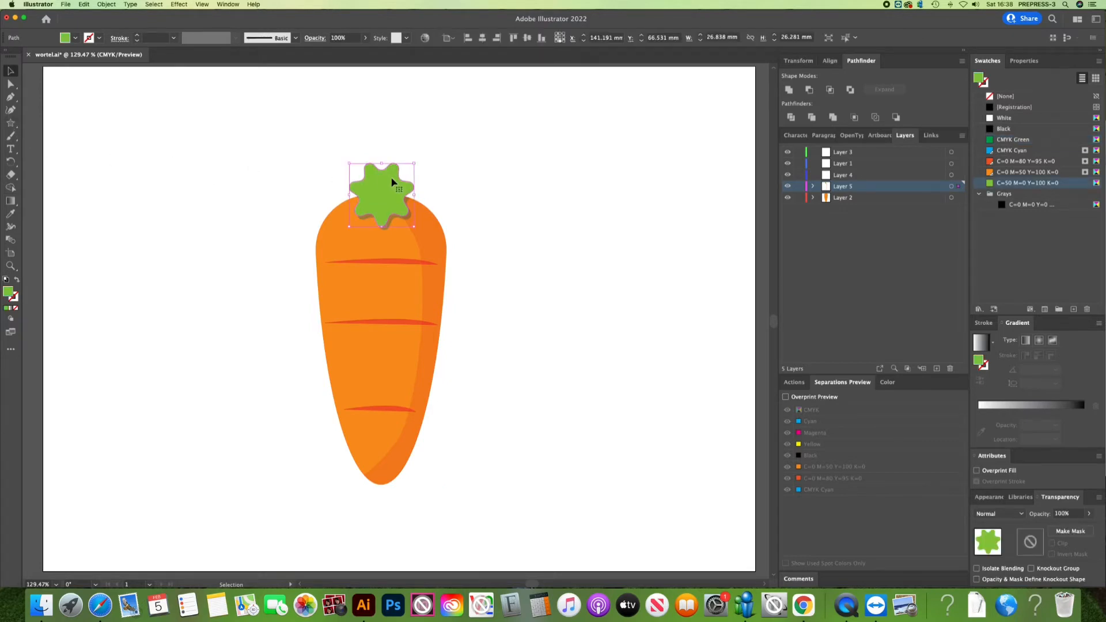
drag(392, 184, 388, 186)
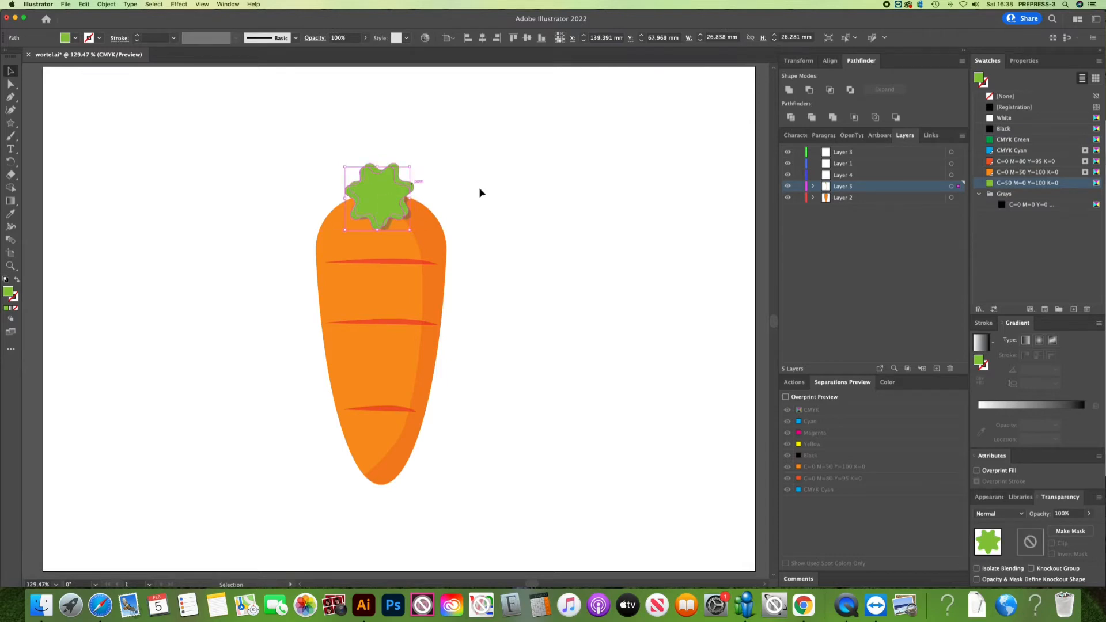
click(999, 144)
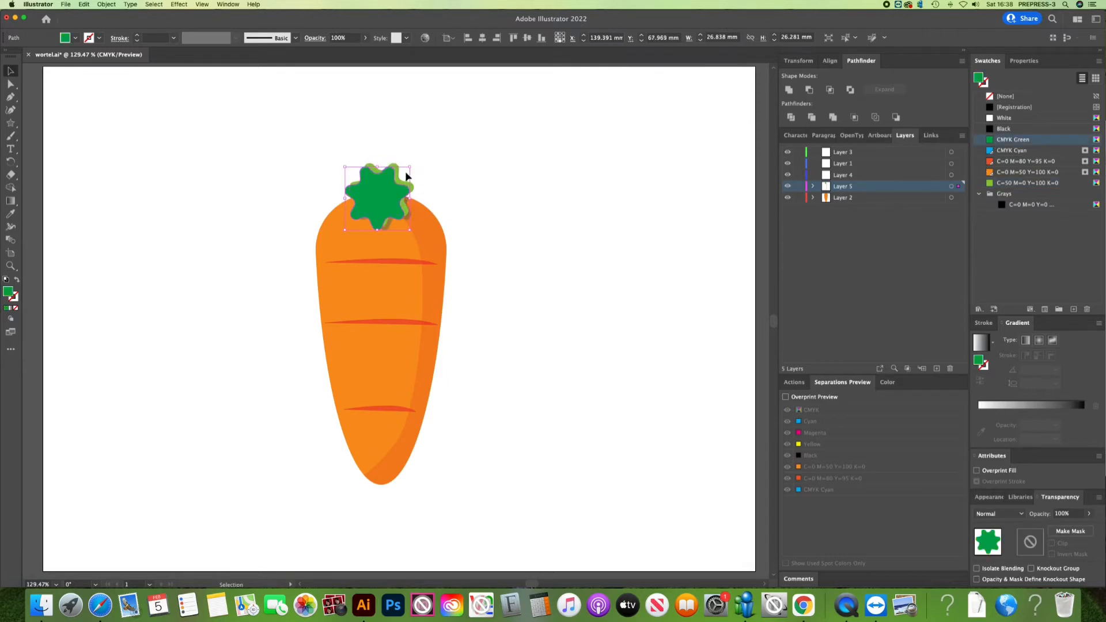
drag(409, 166, 385, 186)
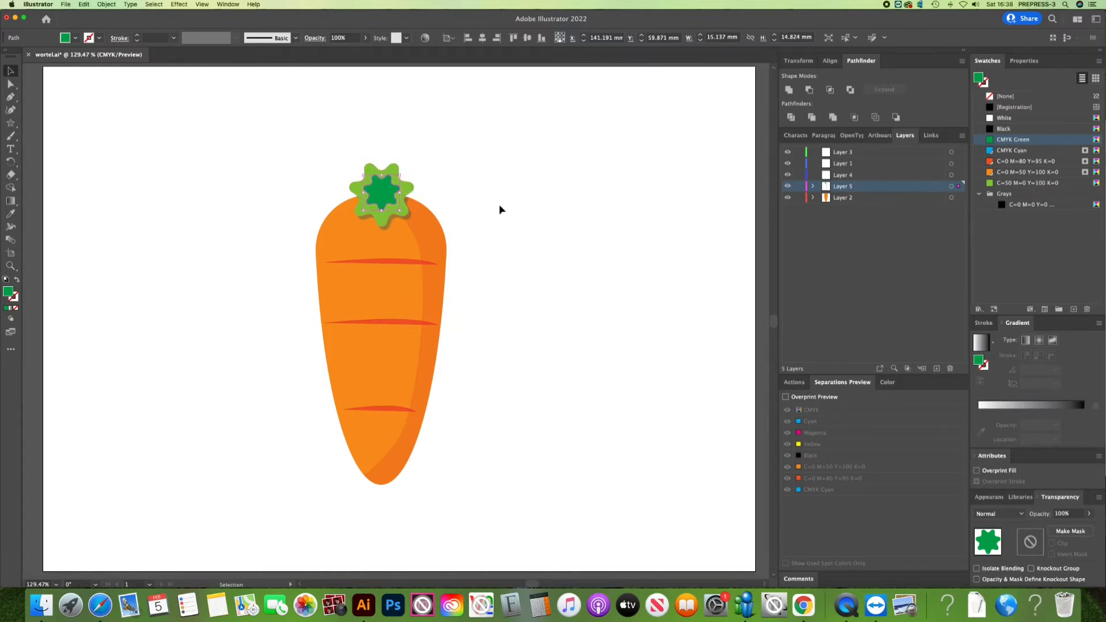
click(489, 213)
Draw a circle about 2.5 mm across in the middle of the dark green star and fill it with C=0 M=80 Y=95 K=0
click(11, 123)
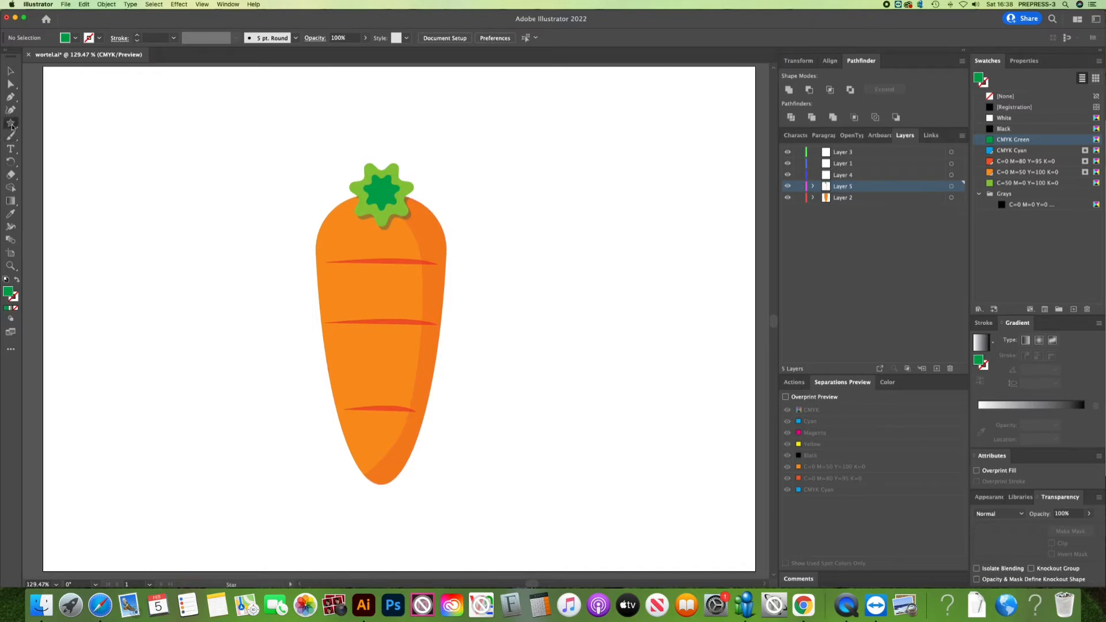
click(60, 135)
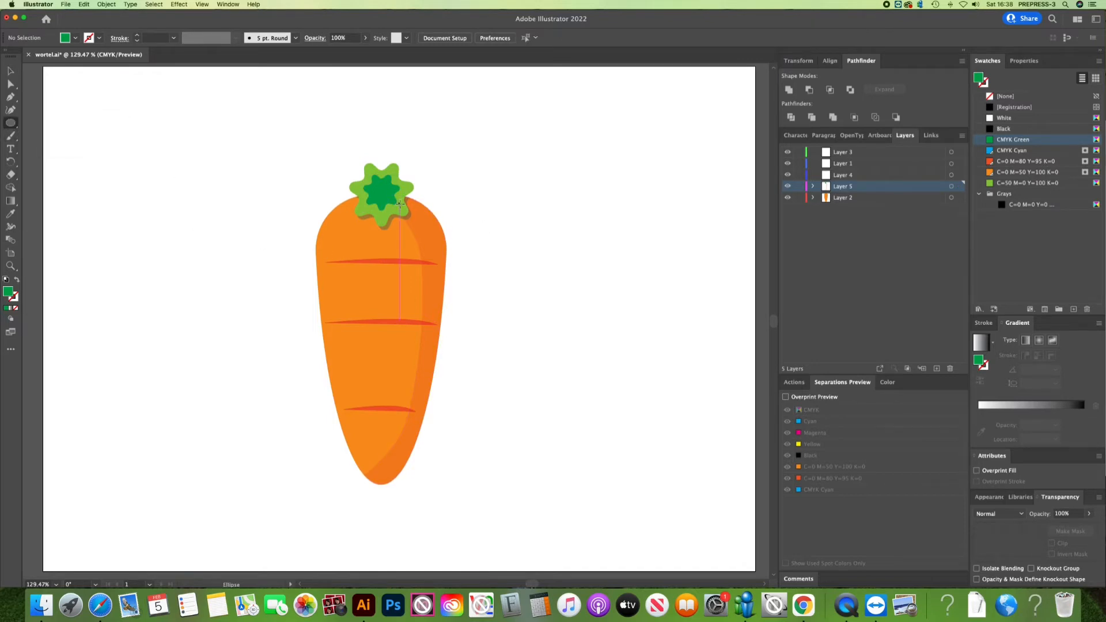
drag(380, 188, 386, 193)
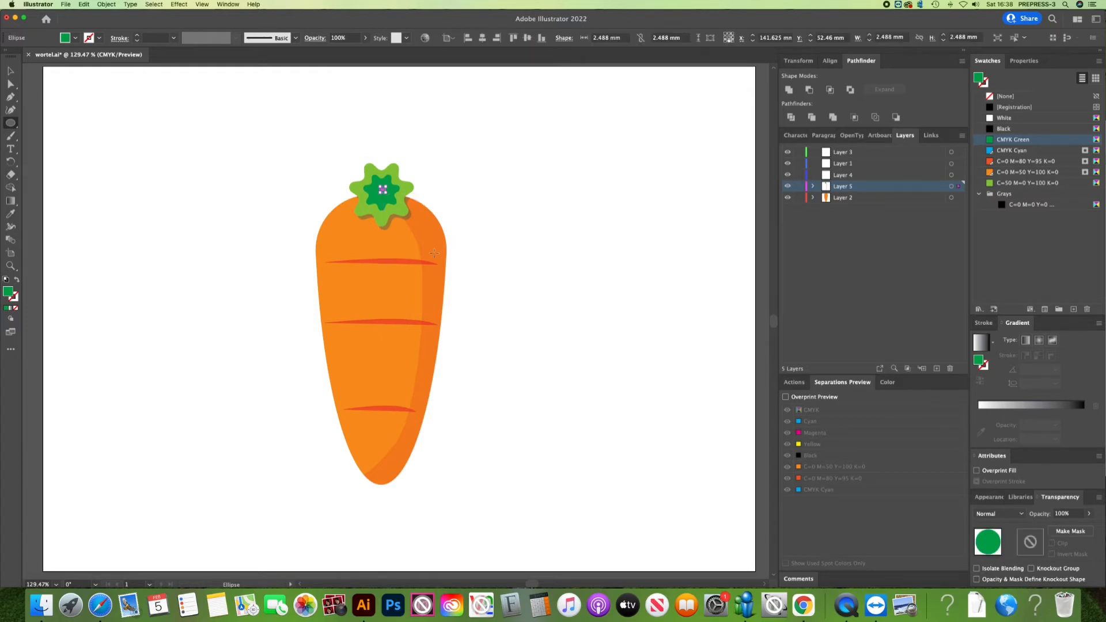
key(i)
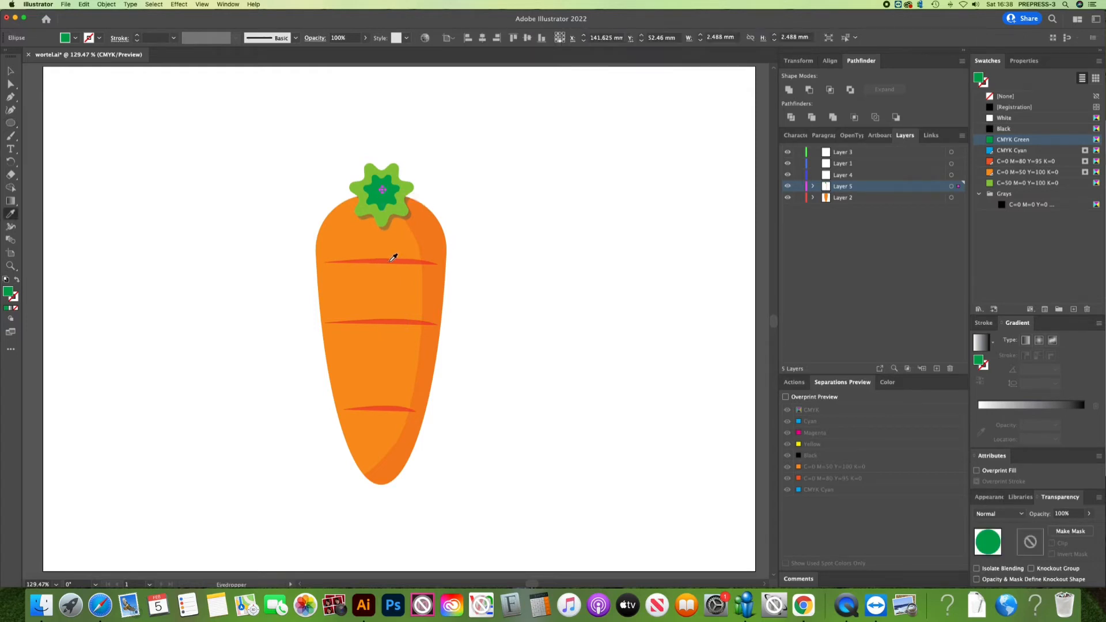
click(1002, 163)
key(v)
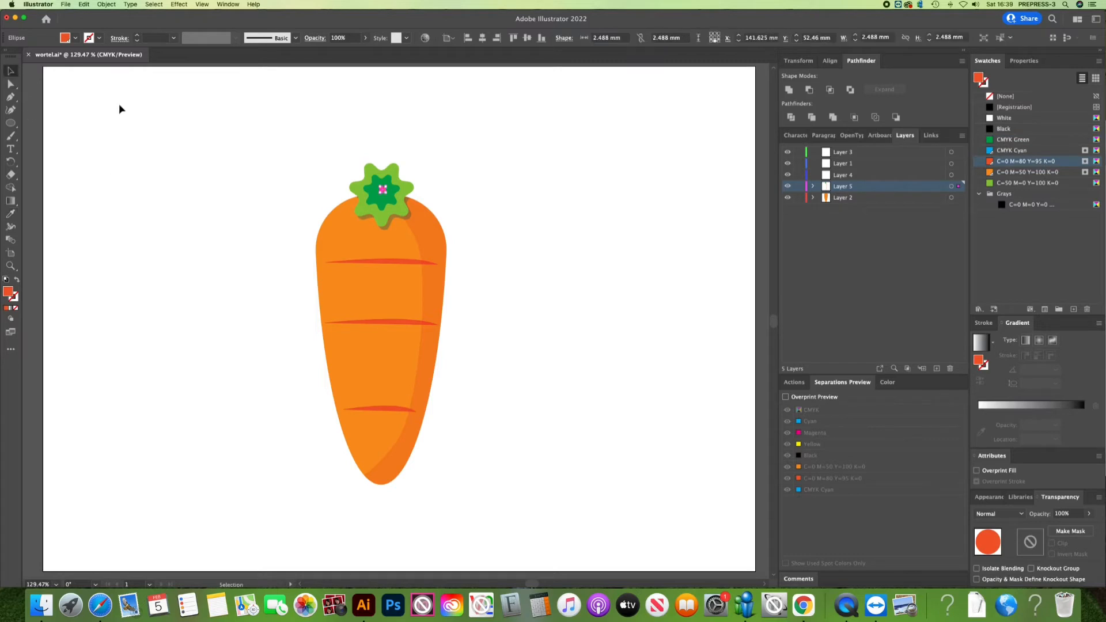
click(119, 103)
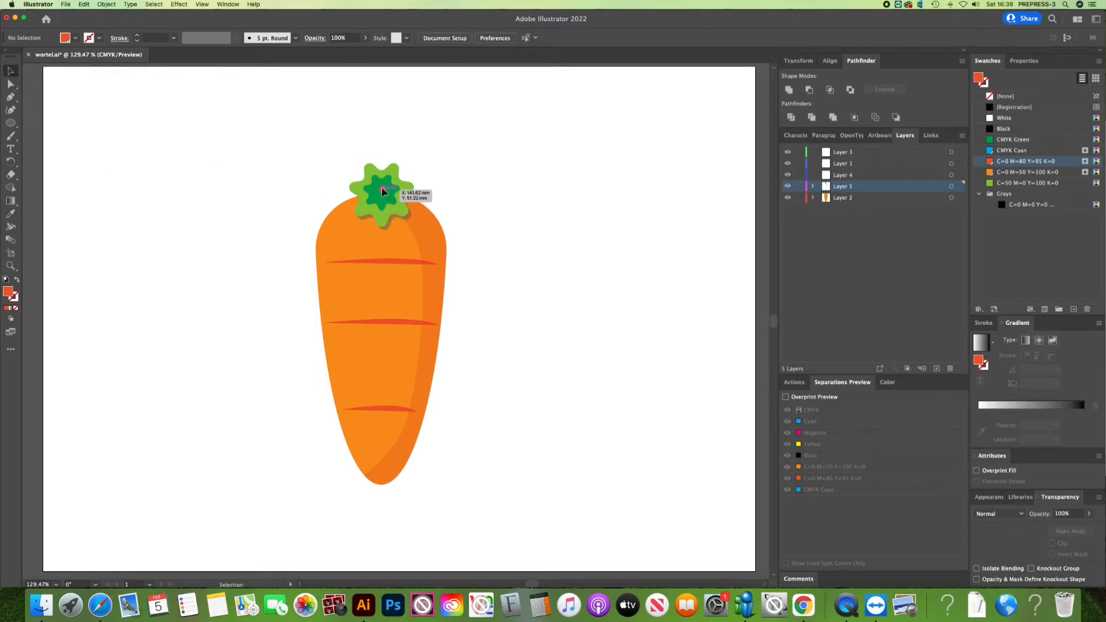
Adjust the small orange-red circle's vertical position so it sits in the centre of the dark green star
drag(381, 187, 381, 186)
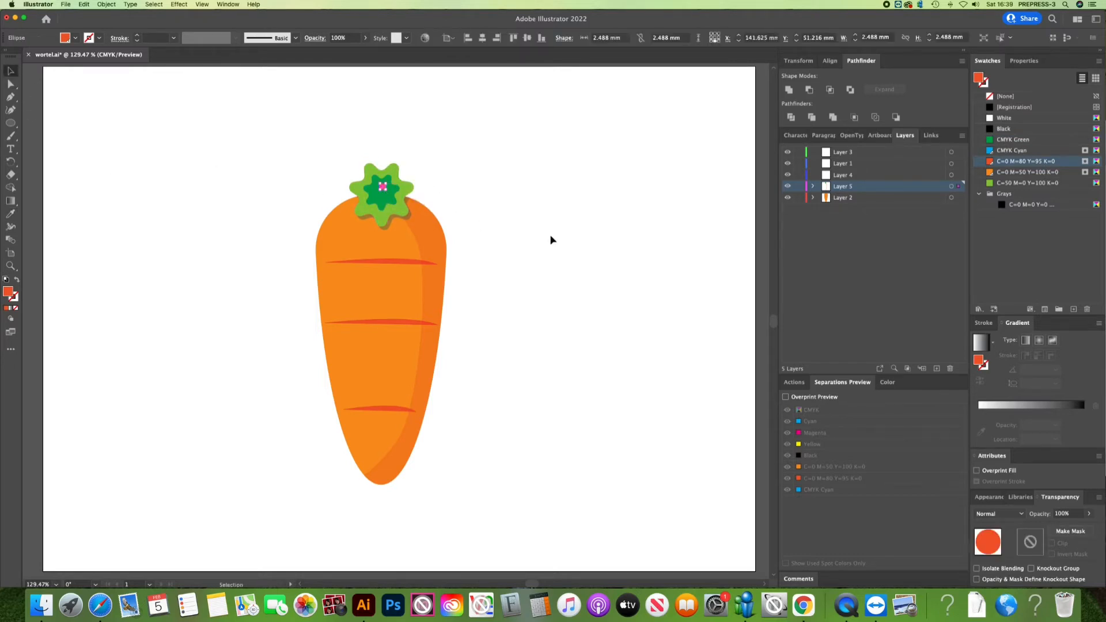
click(551, 240)
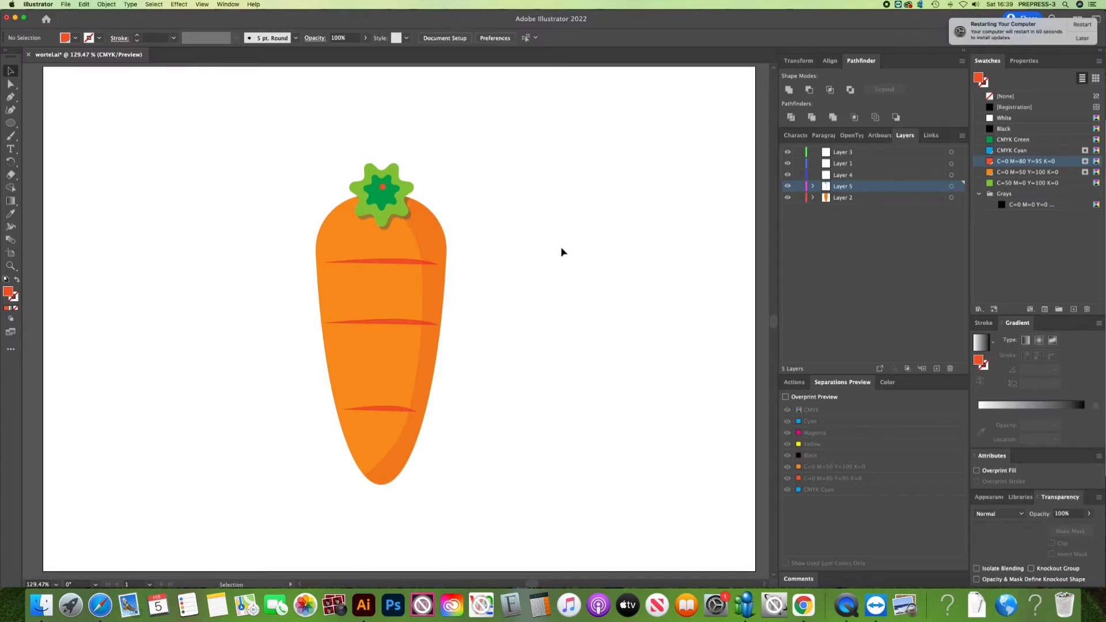
drag(382, 187, 382, 191)
On Layer 3, draw a narrow curved highlight about 4.4 by 53 mm along the carrot's upper left edge with the Pen tool
click(867, 154)
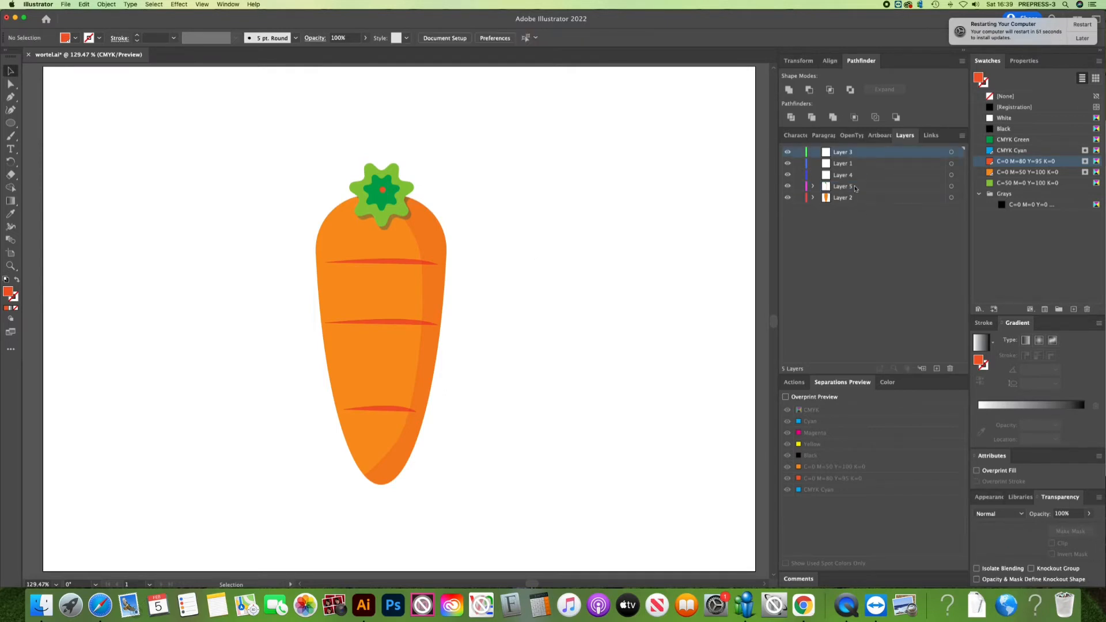
drag(855, 175, 862, 156)
key(p)
click(337, 220)
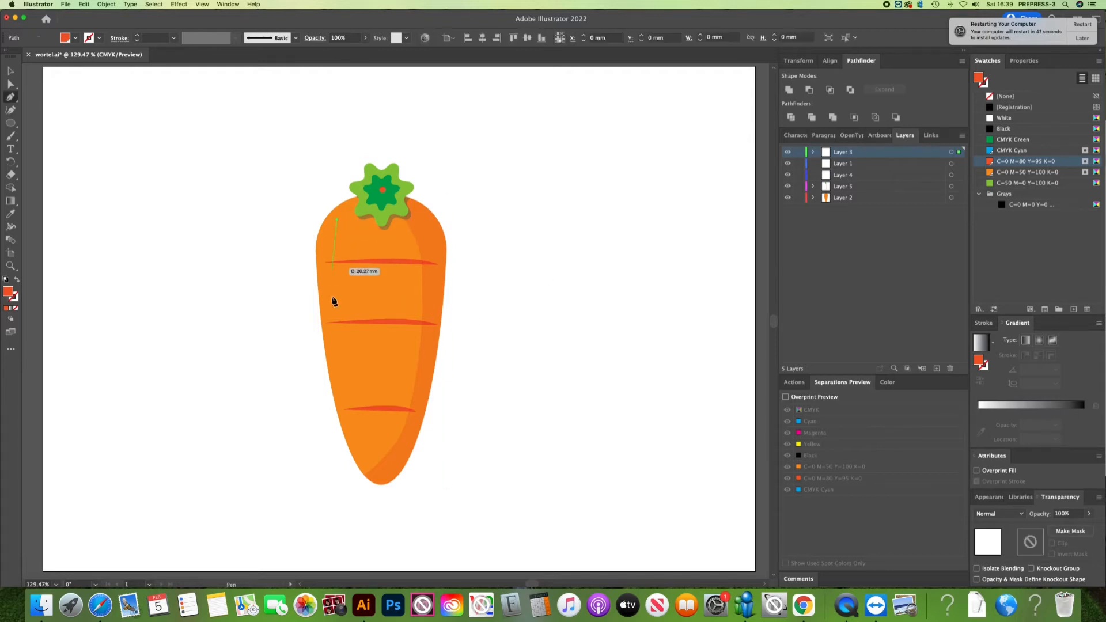
drag(331, 347, 407, 365)
key(v)
click(558, 378)
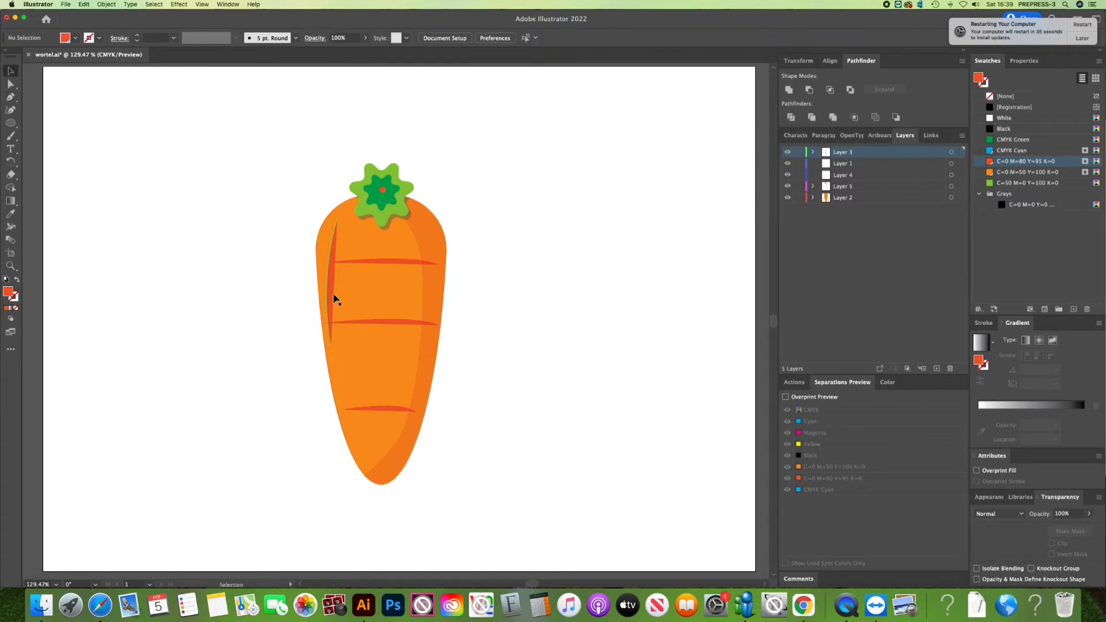
Fill the highlight along the carrot's left edge with White and set its opacity to 27%
click(333, 295)
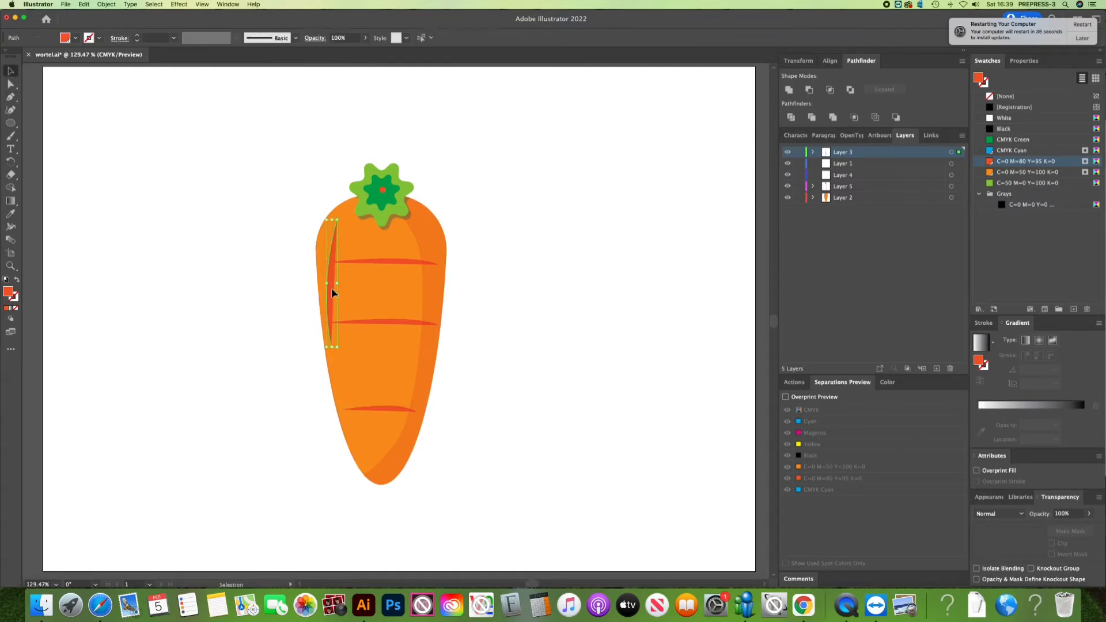
click(1003, 119)
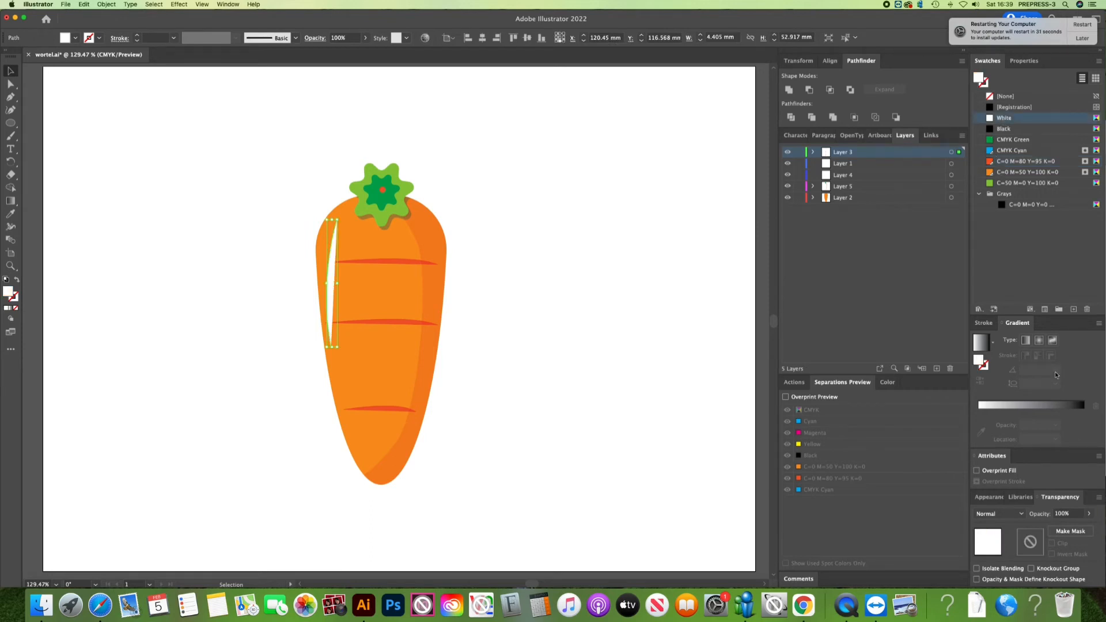
click(1089, 516)
click(1070, 528)
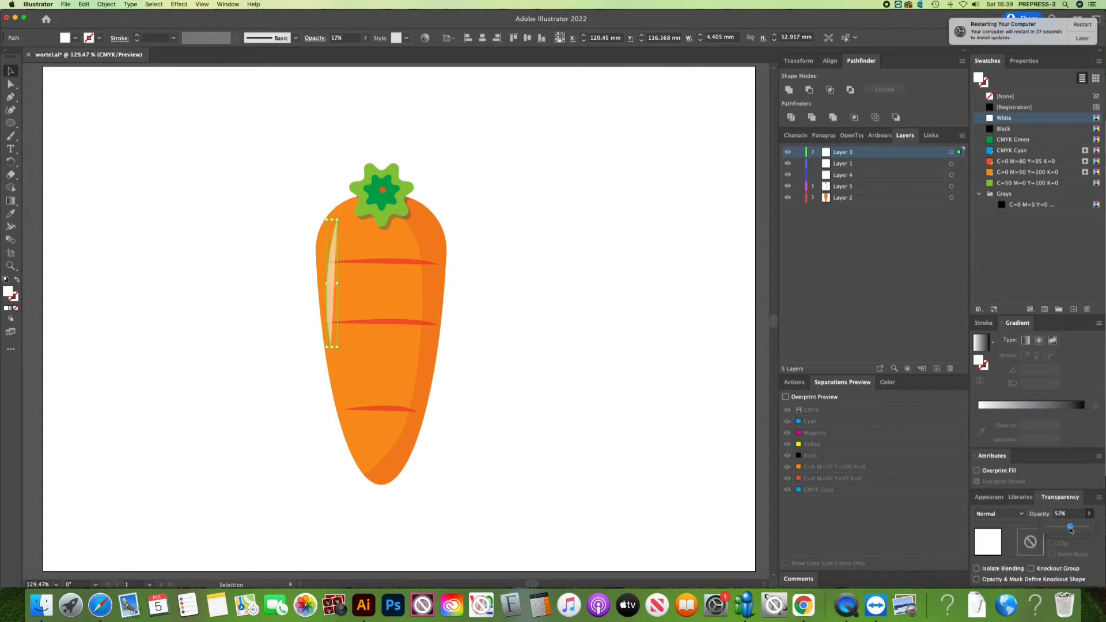
click(1058, 529)
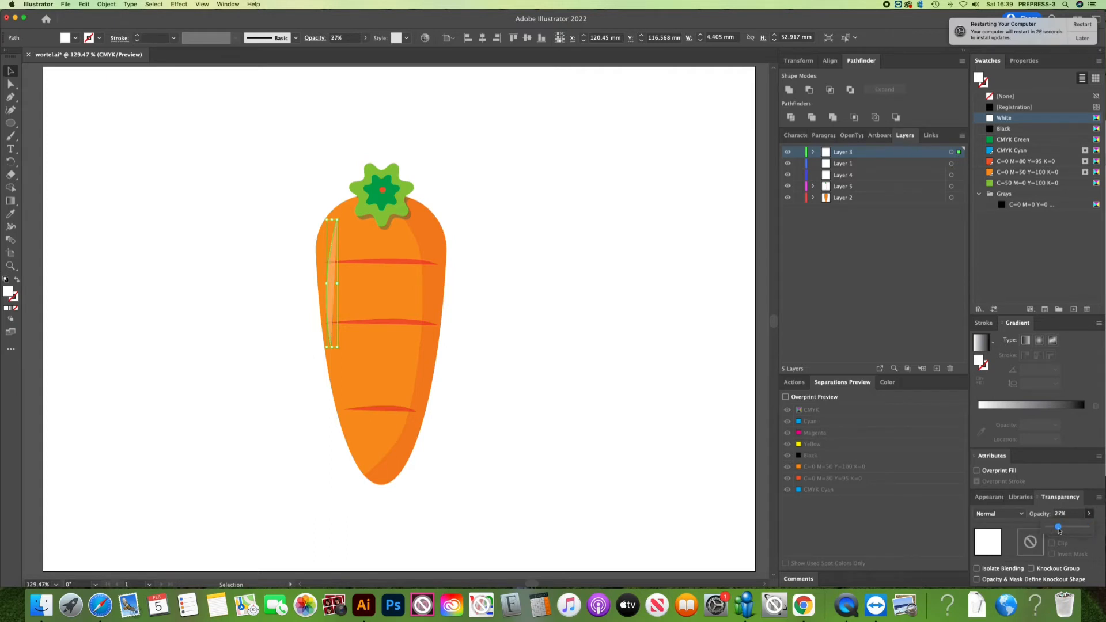
click(534, 402)
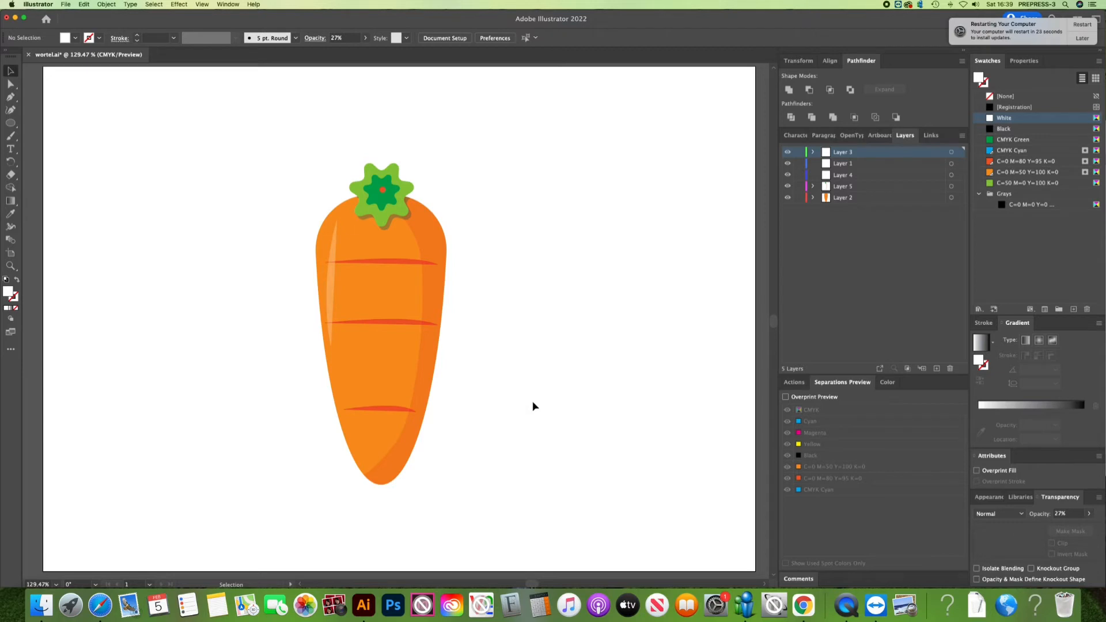
Draw a second curved white highlight about 6.8 by 76 mm along the inner edge of the carrot's side shadow with the Pen tool
key(p)
click(411, 242)
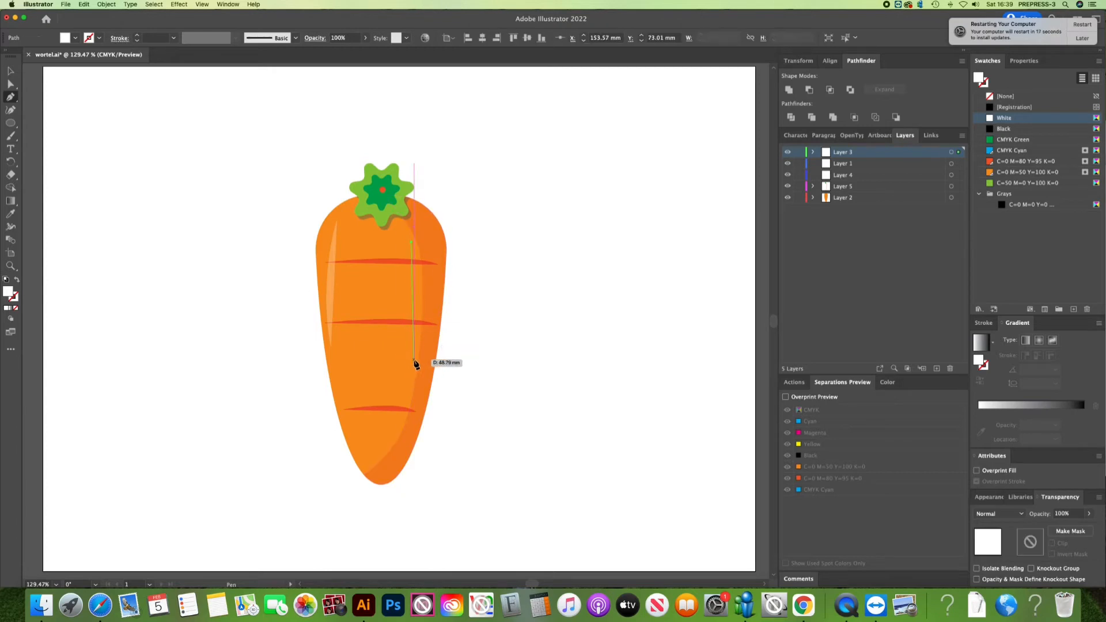
drag(413, 360, 407, 408)
click(401, 427)
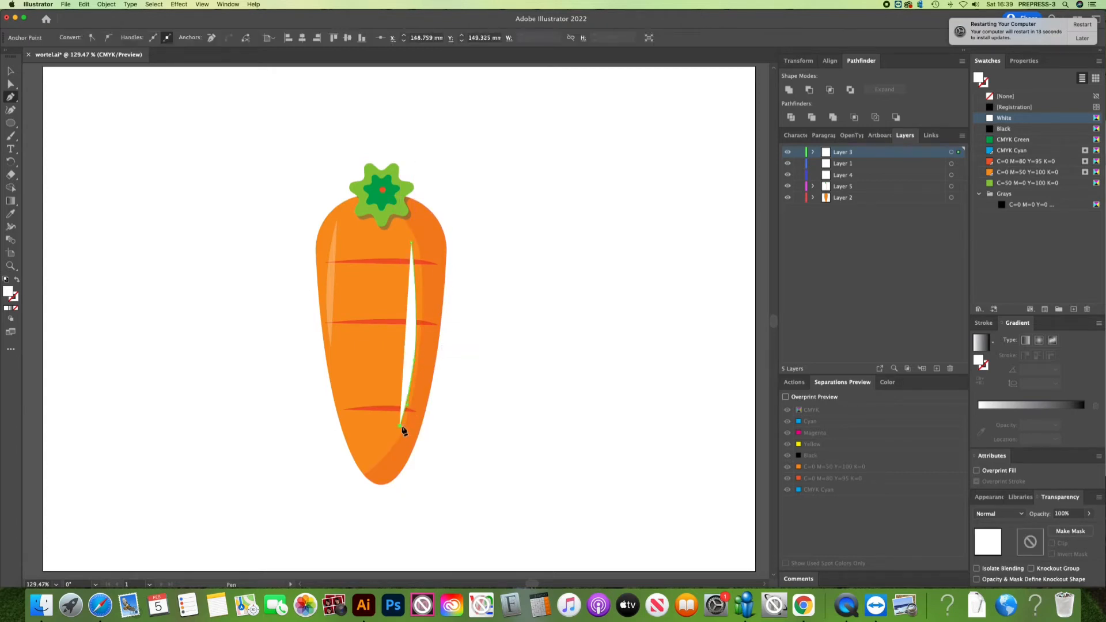
super+click(494, 408)
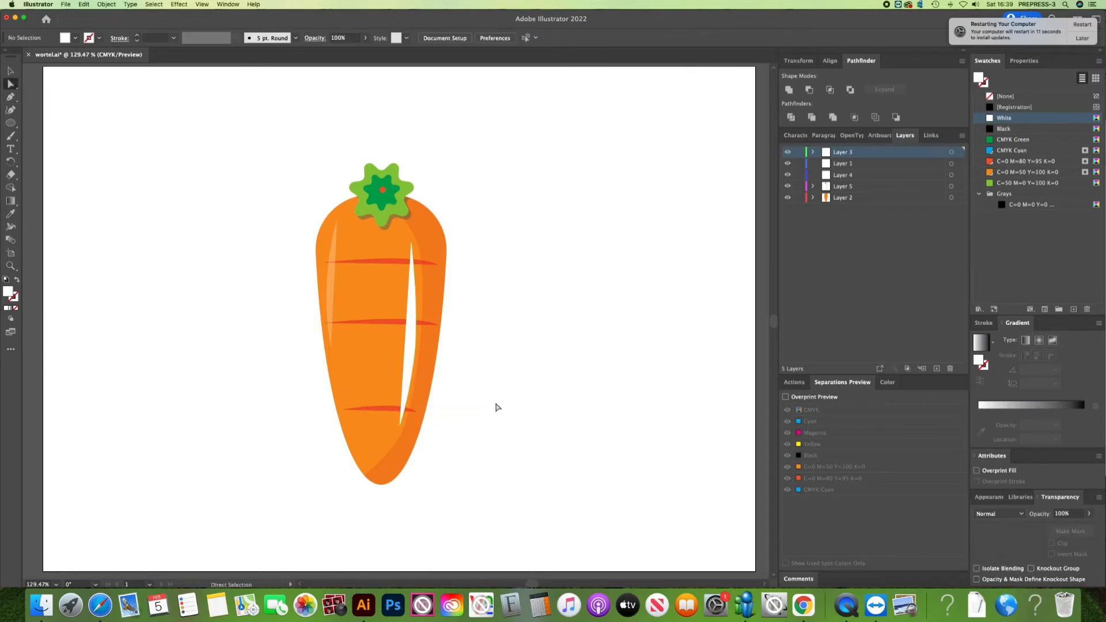
Apply the left highlight's semi-transparent white appearance to the long right highlight with the Eyedropper
click(412, 358)
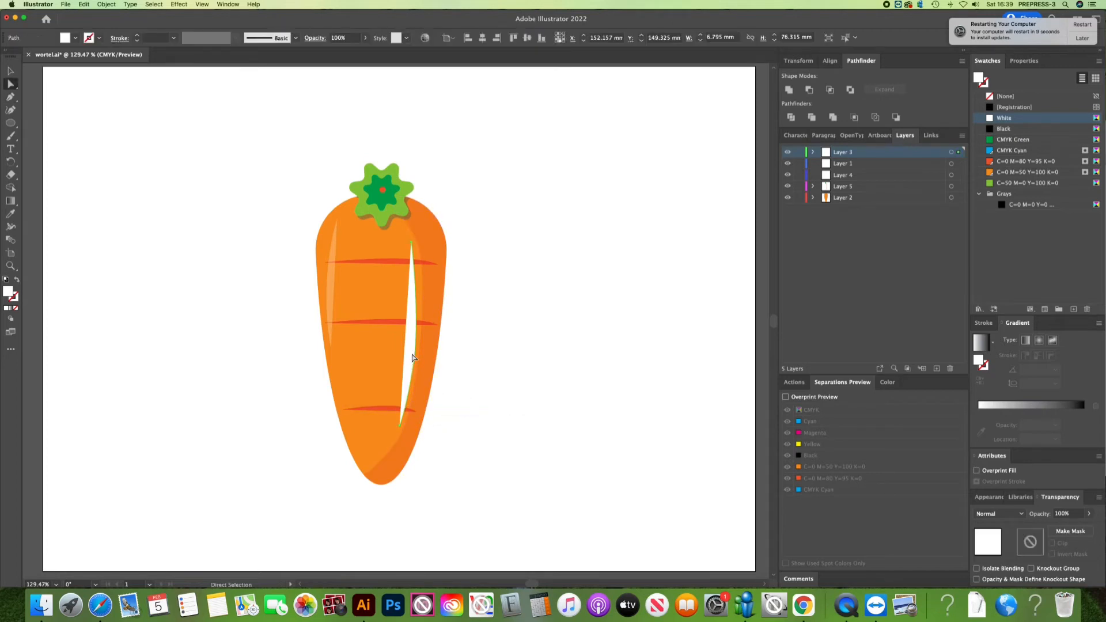
key(i)
click(334, 272)
key(v)
click(552, 360)
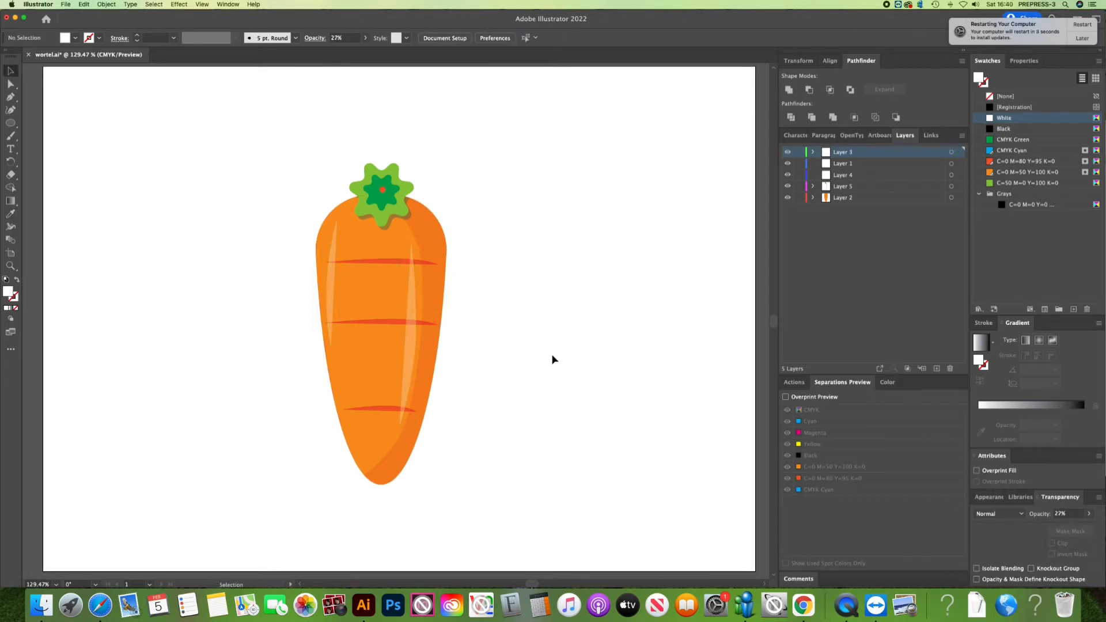
key(p)
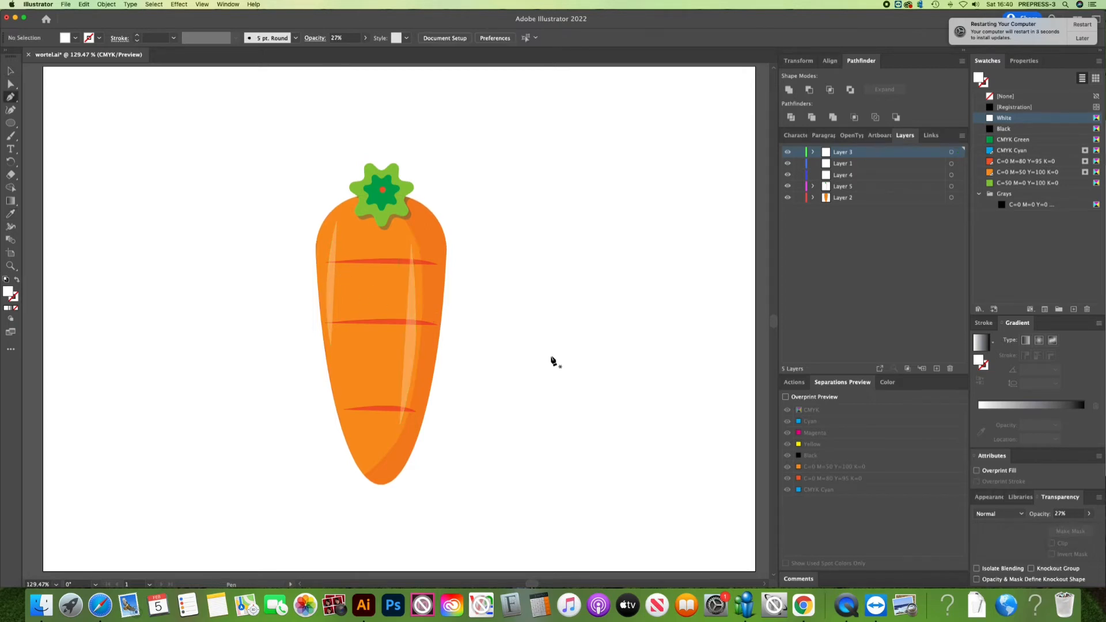
click(348, 407)
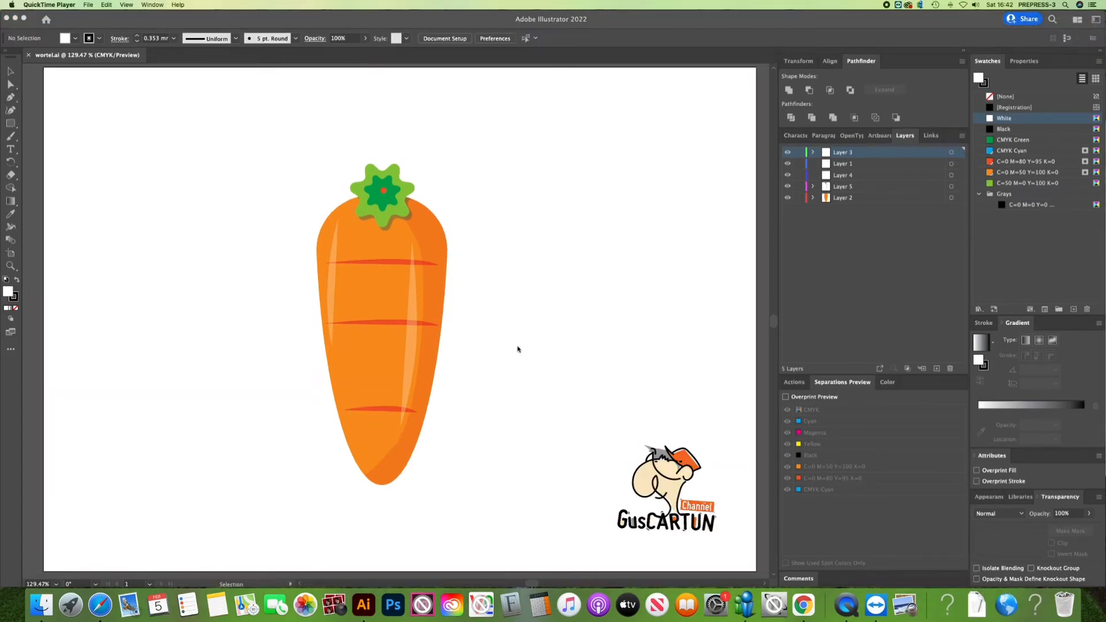
click(517, 349)
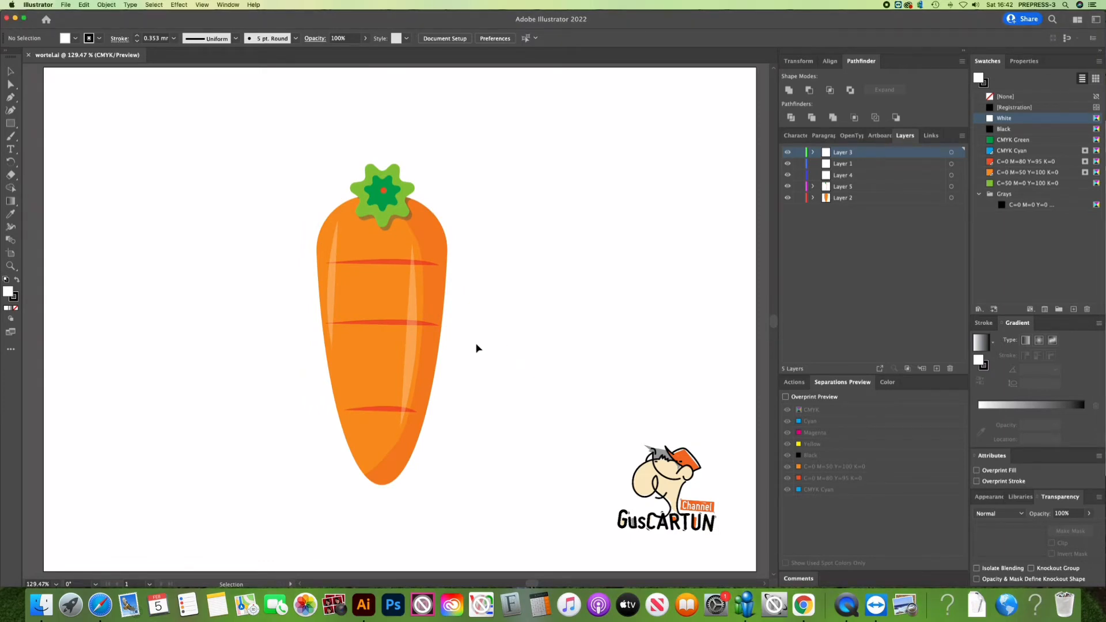
Draw a small curved highlight about 3.3 by 11.5 mm along the carrot's lower right edge with the Pen tool
key(p)
click(409, 452)
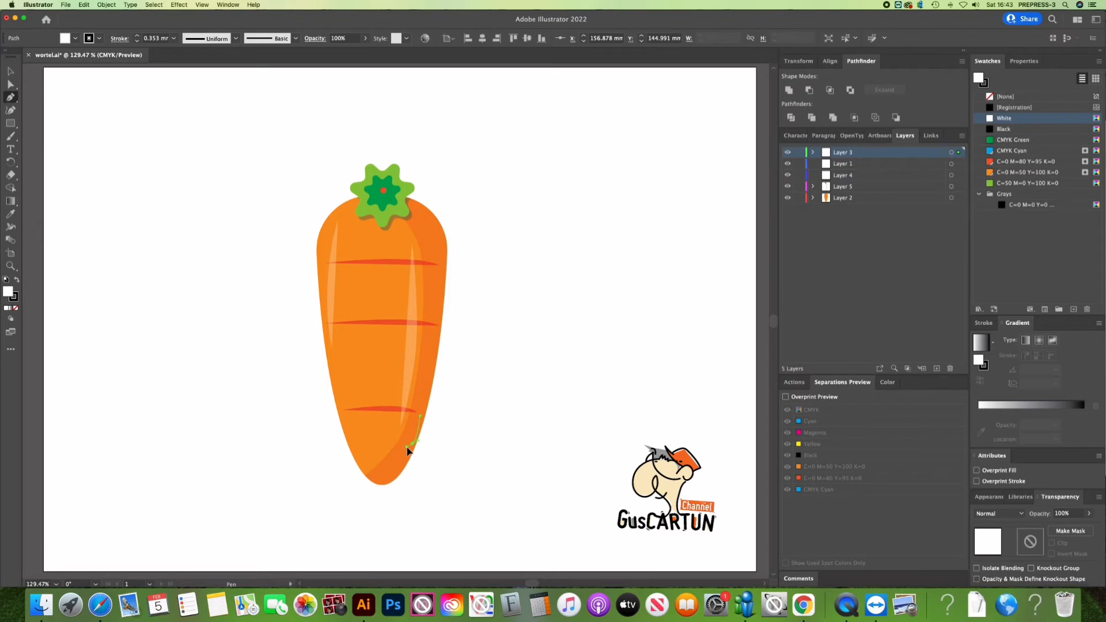
drag(407, 451, 433, 453)
super+click(454, 444)
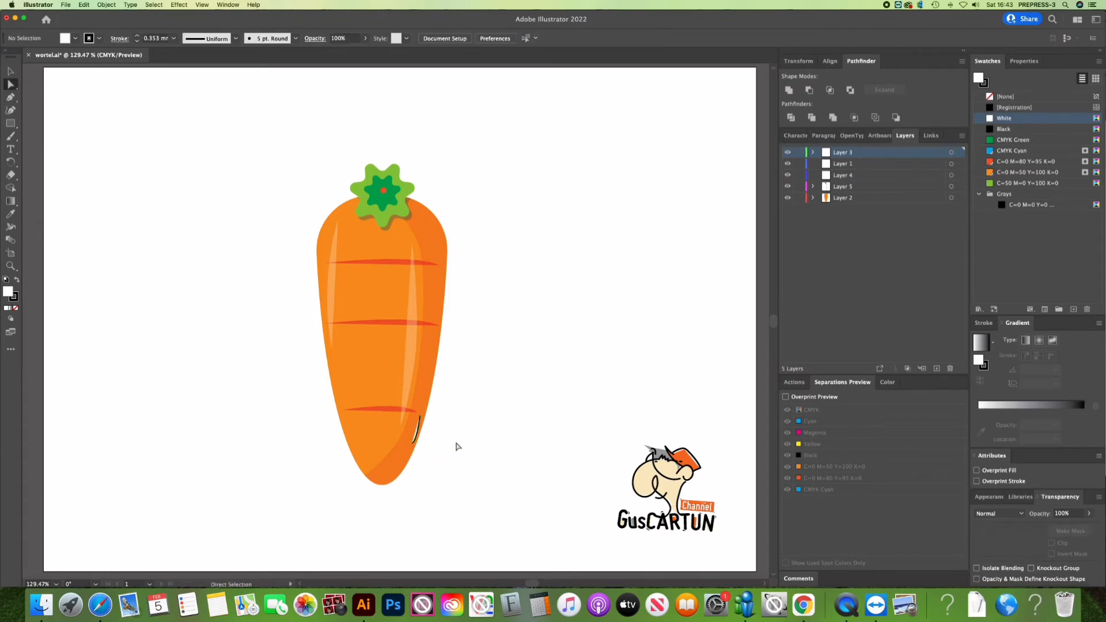
key(v)
Set the stroke of the small lower right highlight to None
click(419, 431)
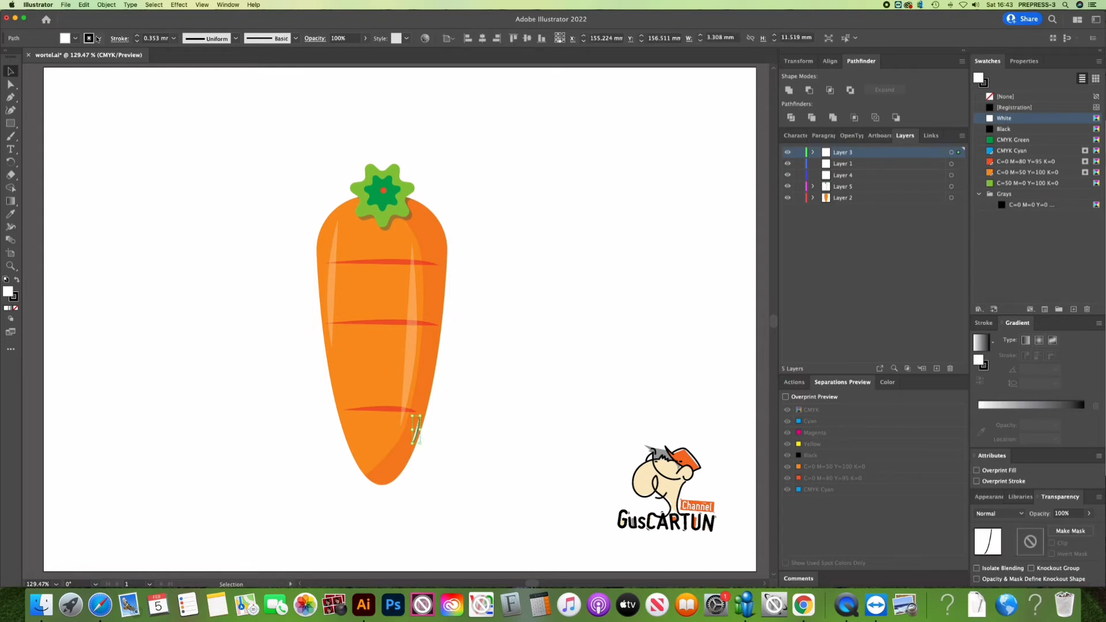
click(99, 39)
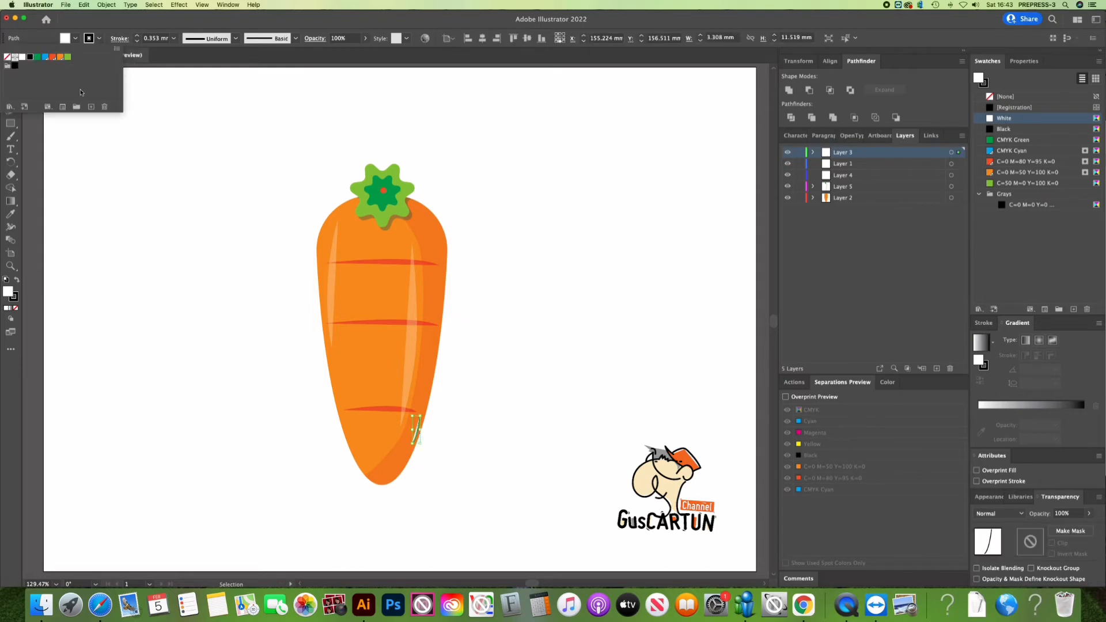
click(8, 57)
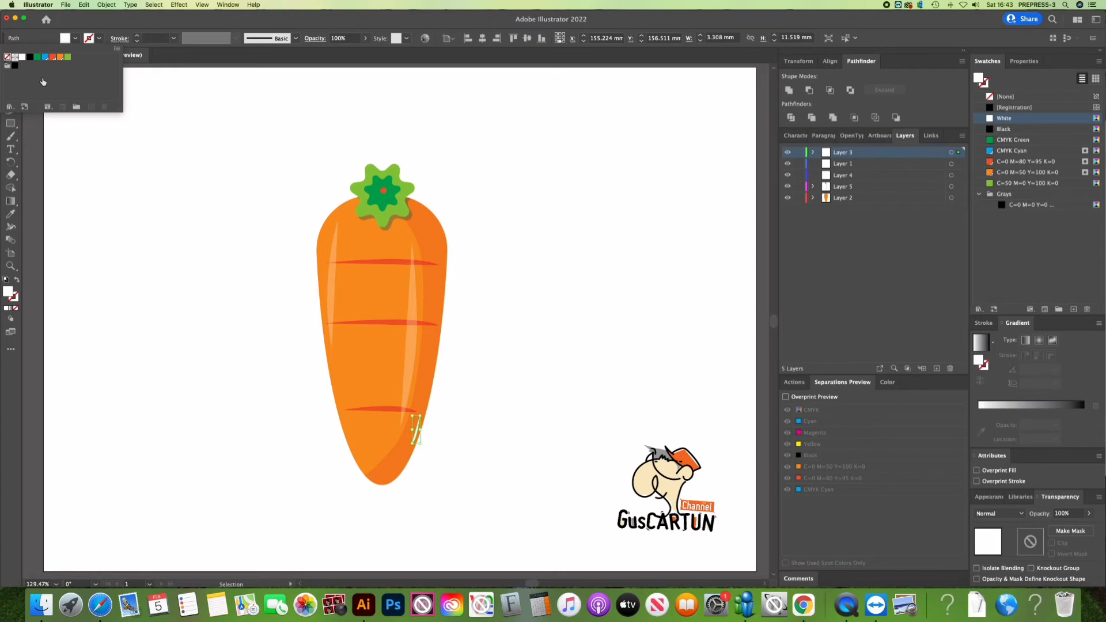
click(193, 147)
click(552, 399)
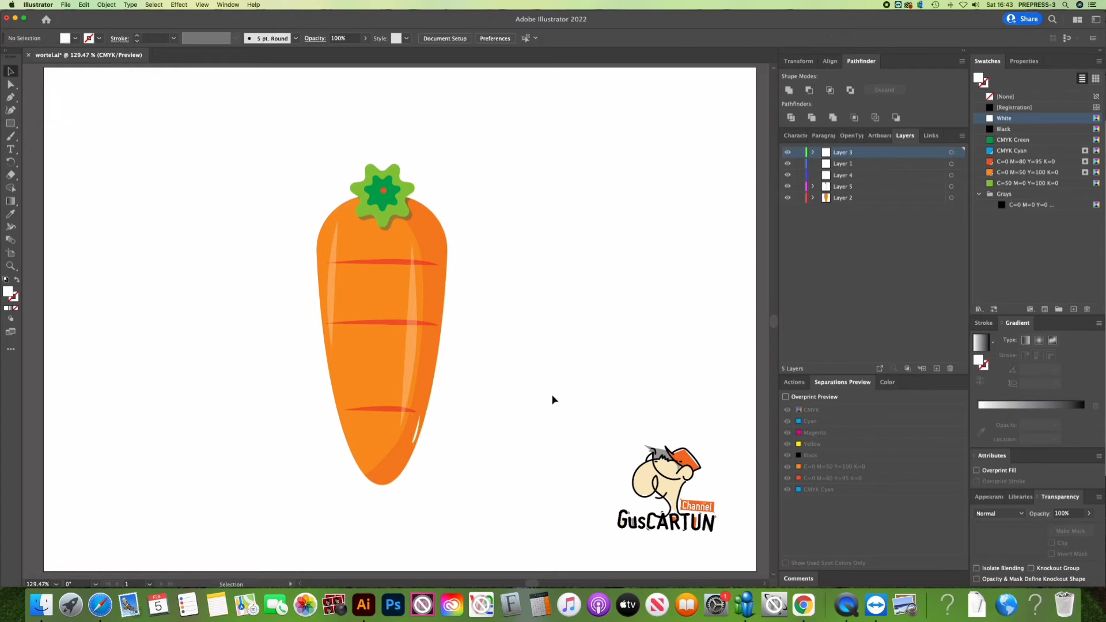
Draw a small curved white highlight along the carrot's lower left edge, just below the bottom stripe, with the Pen tool
key(p)
drag(350, 428, 352, 438)
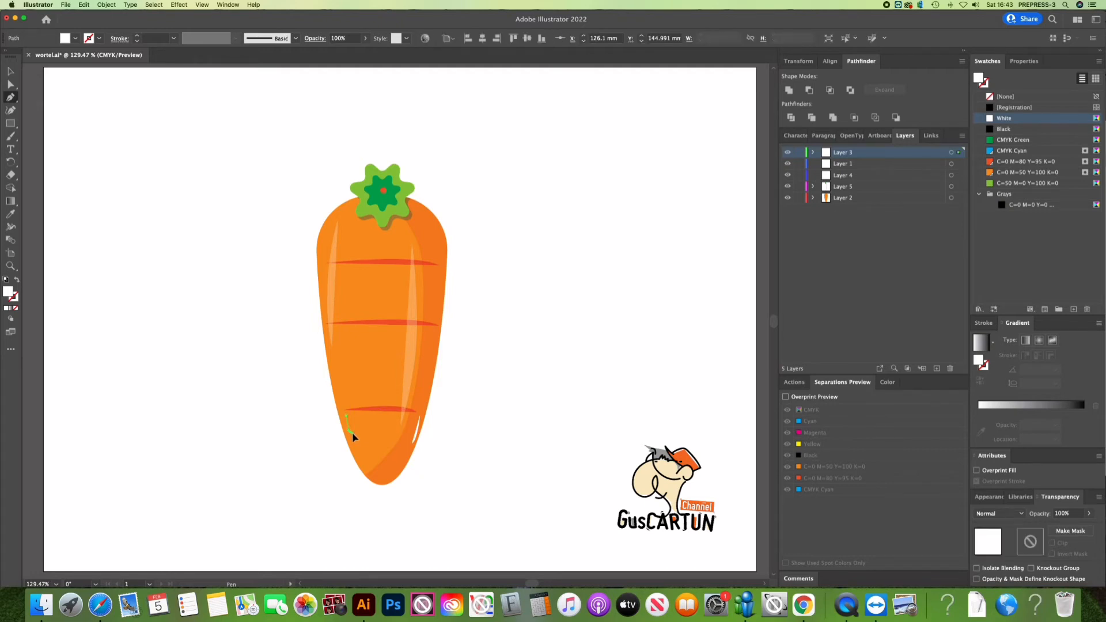
key(super+shift+a)
key(a)
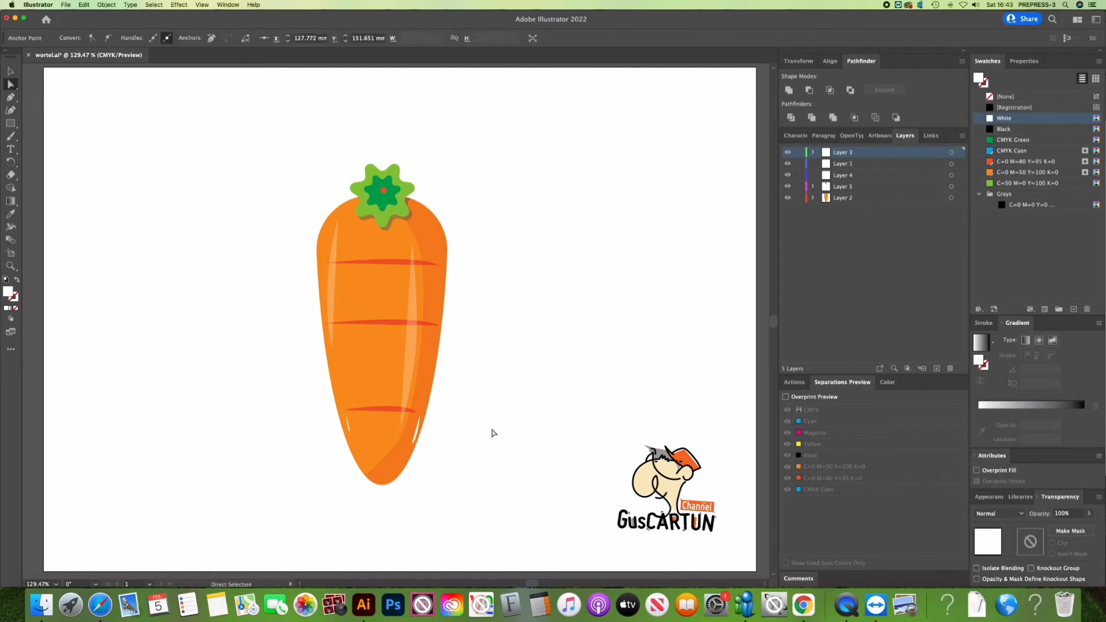
Draw a small wedge-shaped white highlight just below the left end of the middle stripe with the Pen tool
key(p)
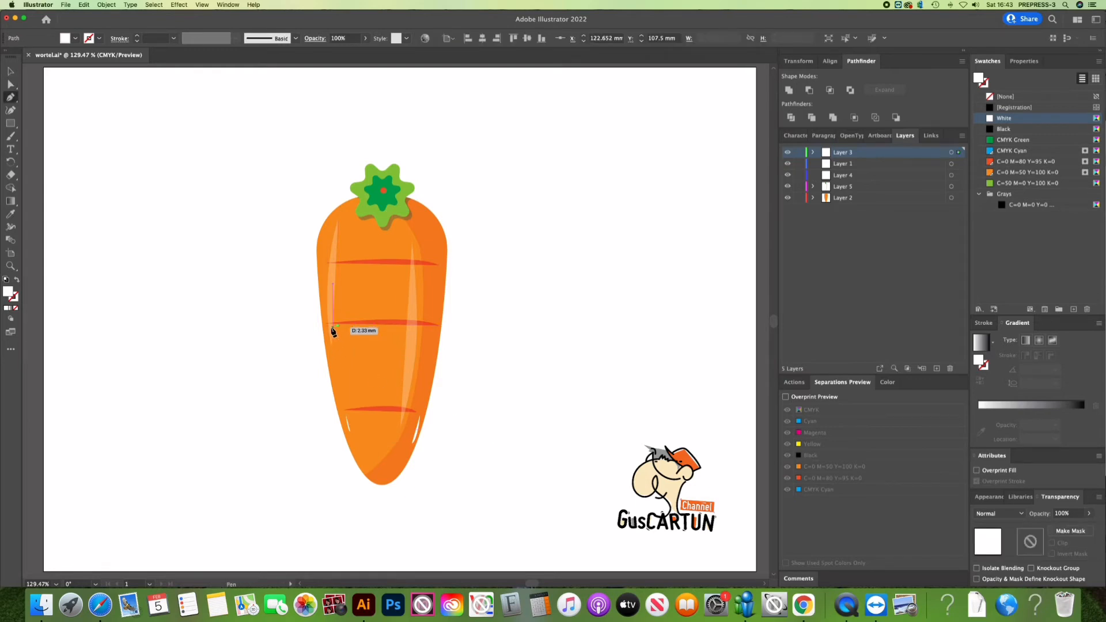
drag(333, 327, 333, 341)
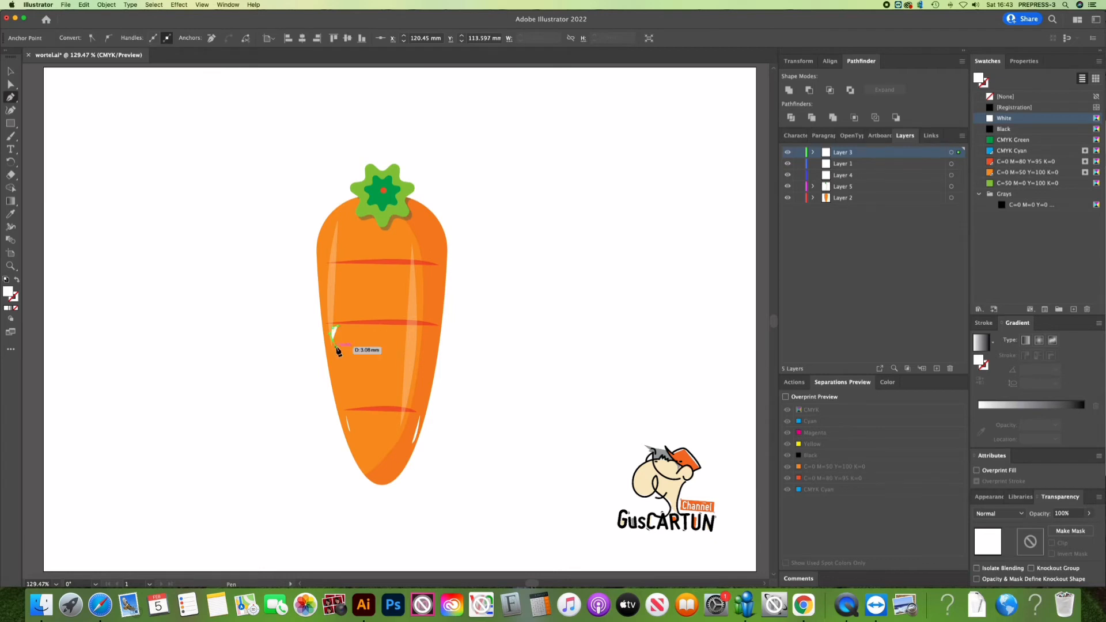
key(a)
click(525, 363)
Draw a small curved white highlight just below the right end of the top stripe with the Pen tool
key(p)
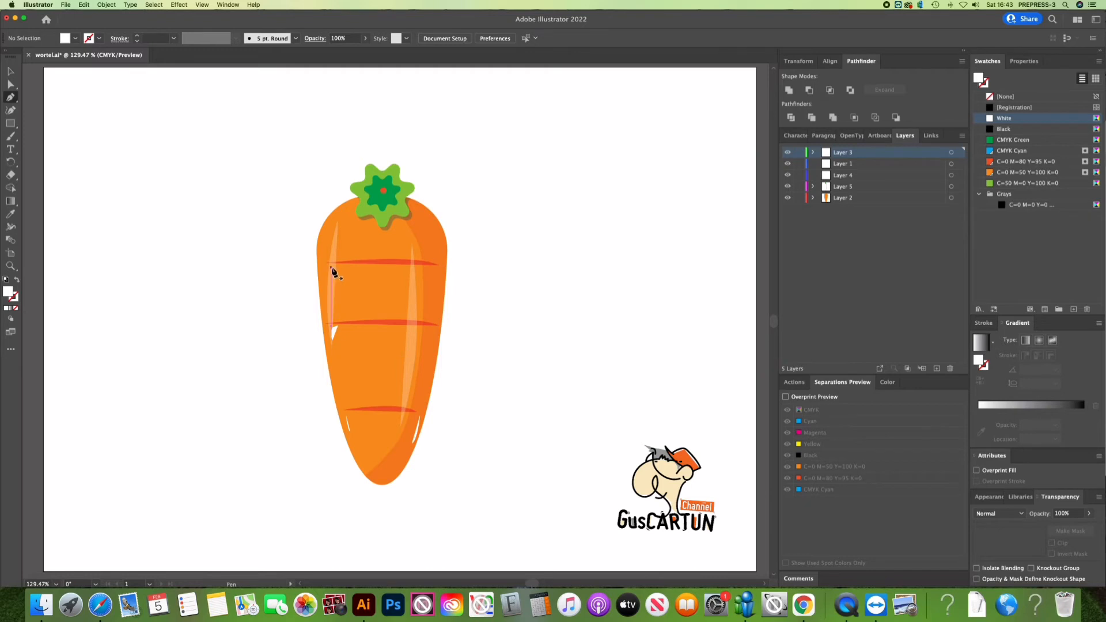
click(434, 269)
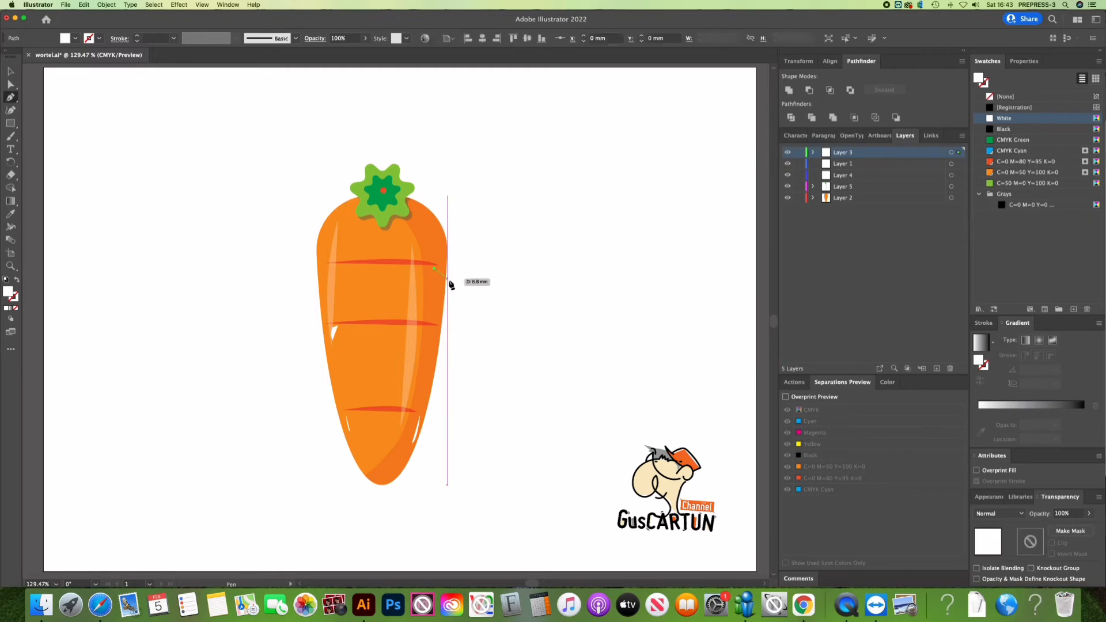
click(441, 282)
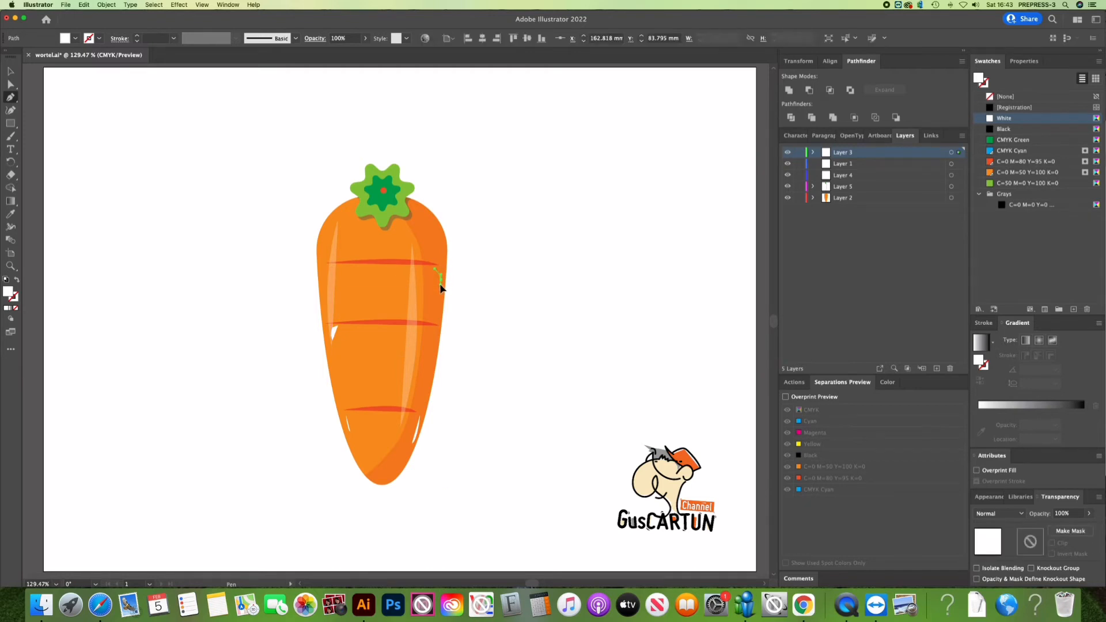
super+click(484, 289)
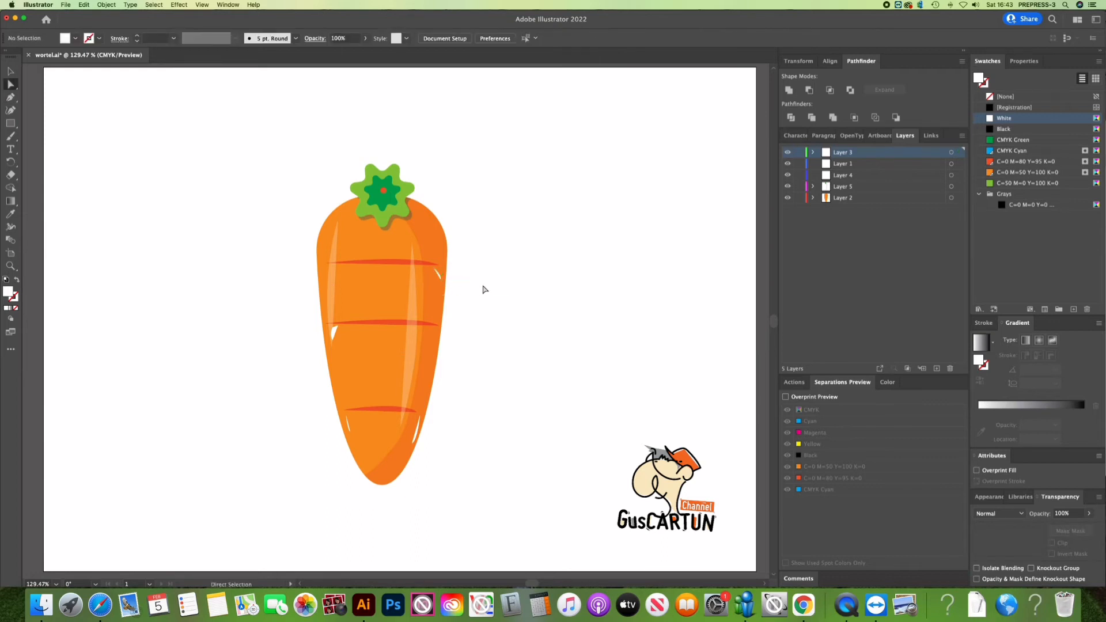
Draw two small white highlights with the Pen tool, on the carrot's upper right shoulder and below the left end of the top stripe
click(421, 212)
click(431, 226)
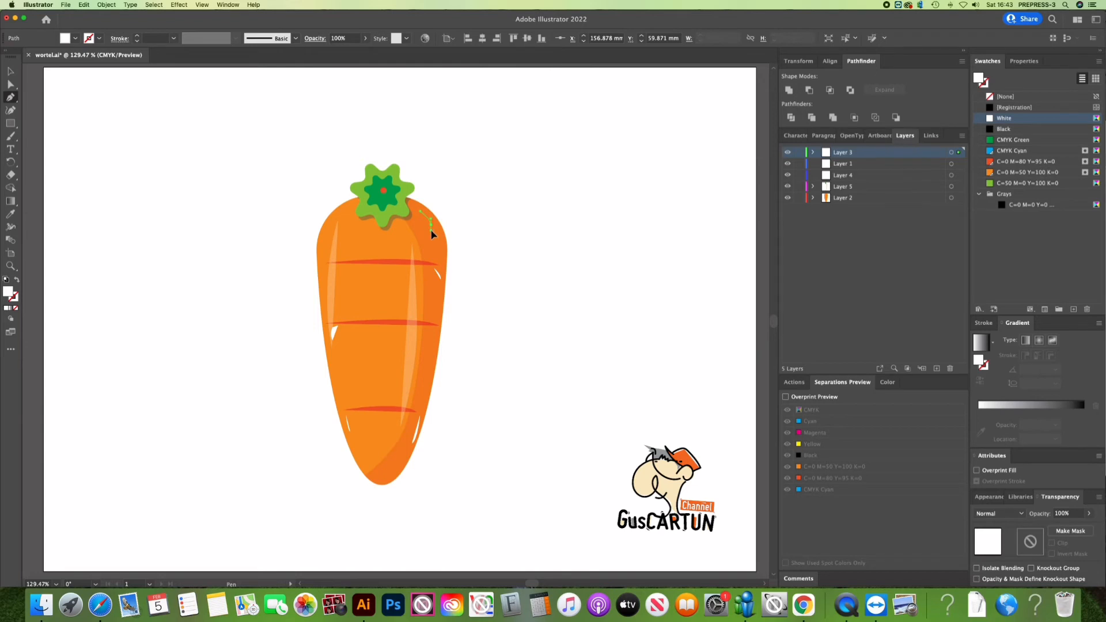
super+click(483, 239)
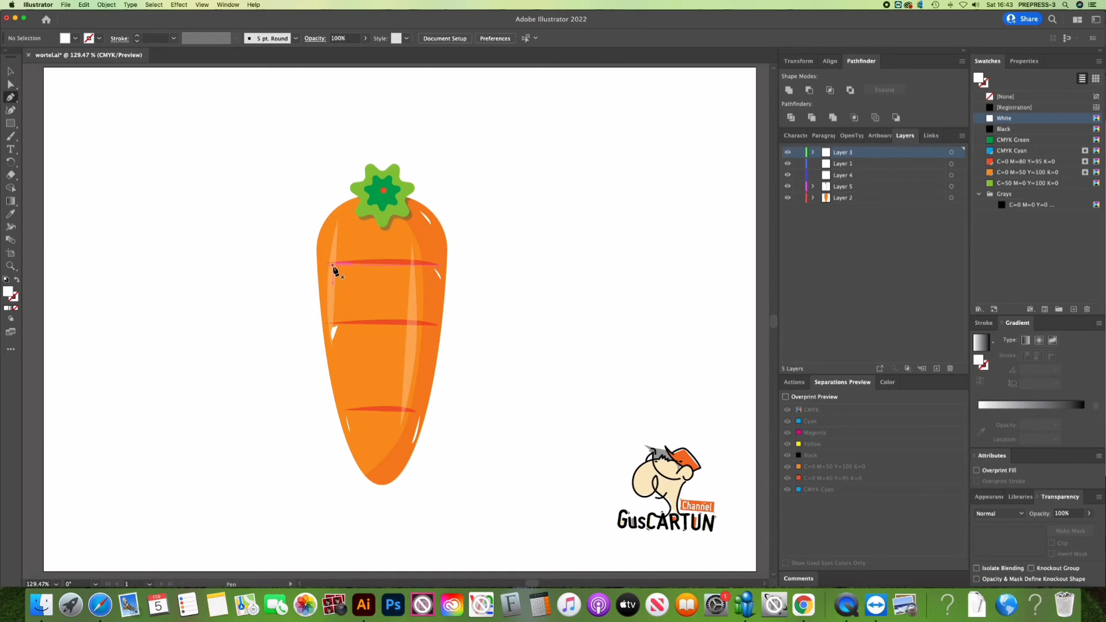
drag(333, 267, 326, 282)
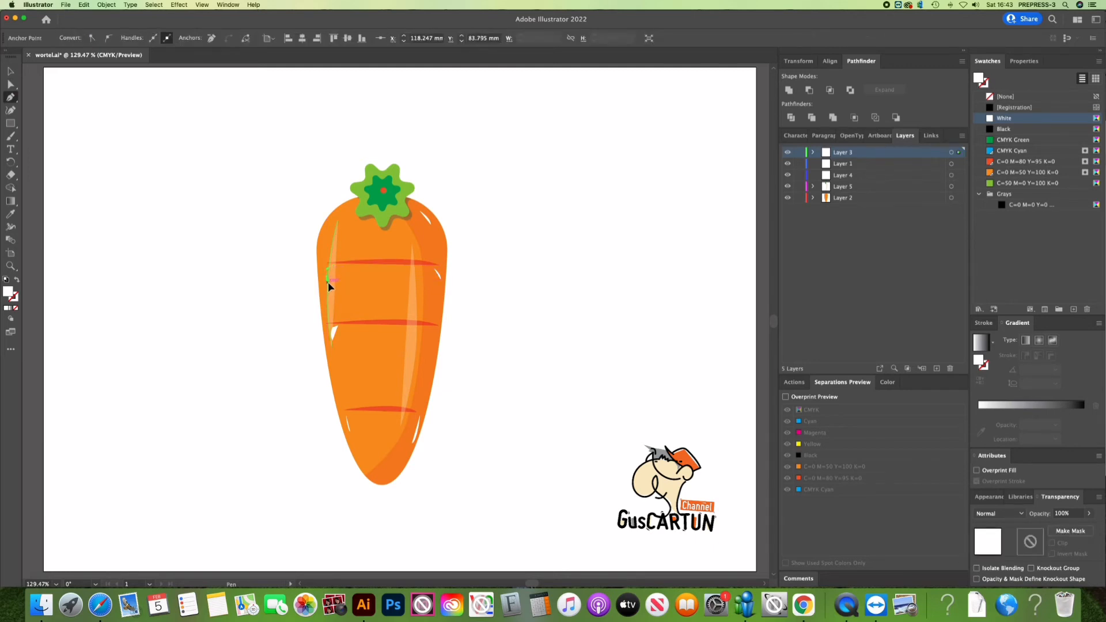
super+click(289, 260)
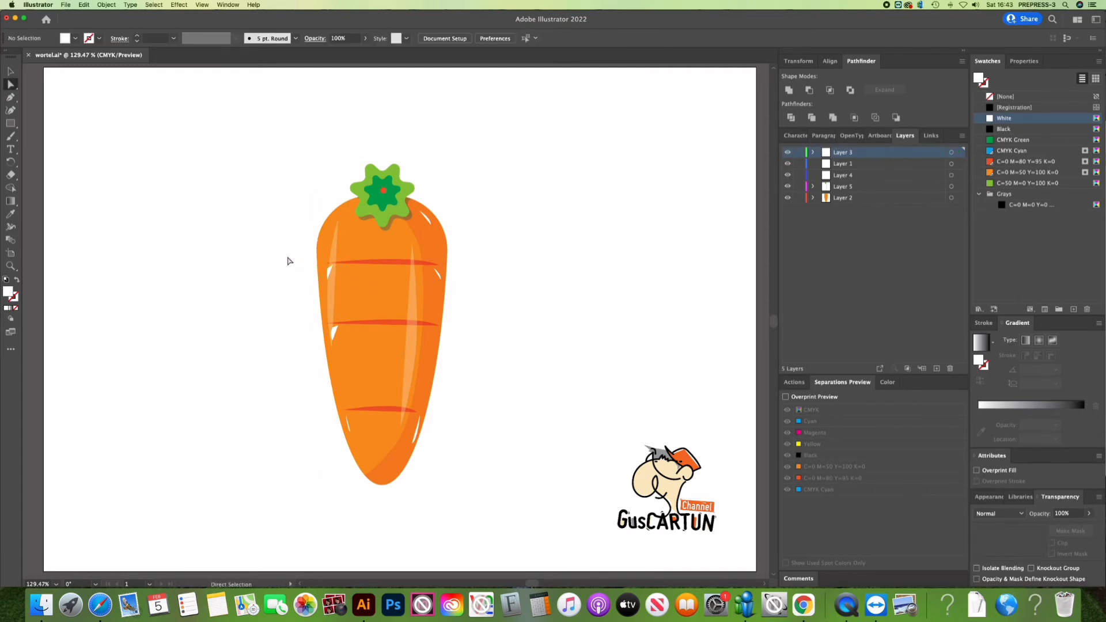
Select all the carrot artwork, including the green top and highlights, and group it
key(v)
drag(387, 371, 493, 516)
key(a)
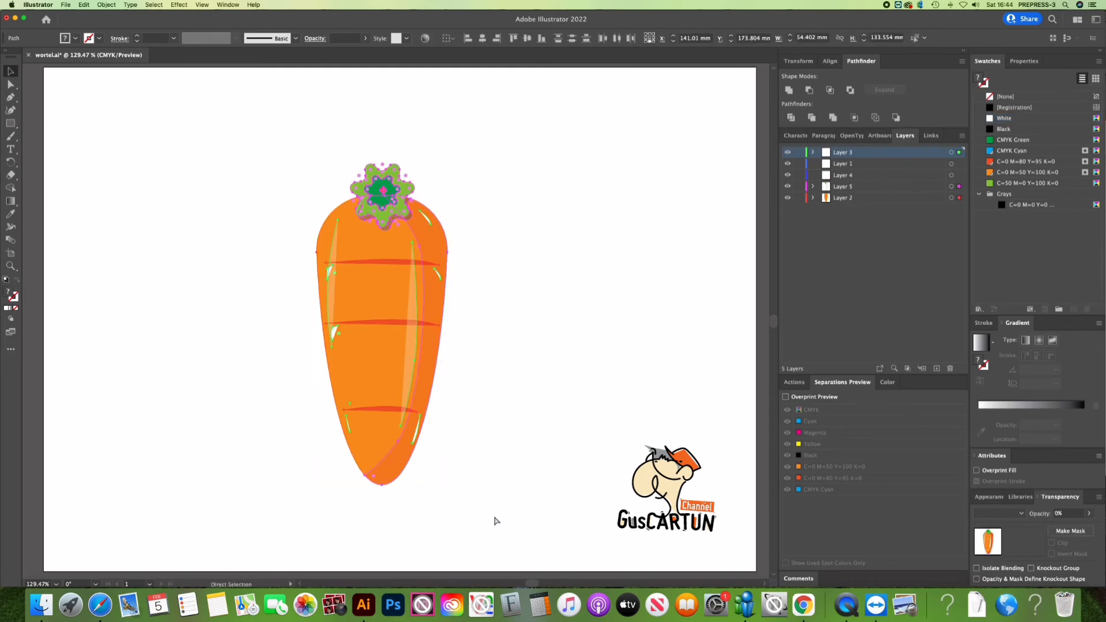
key(v)
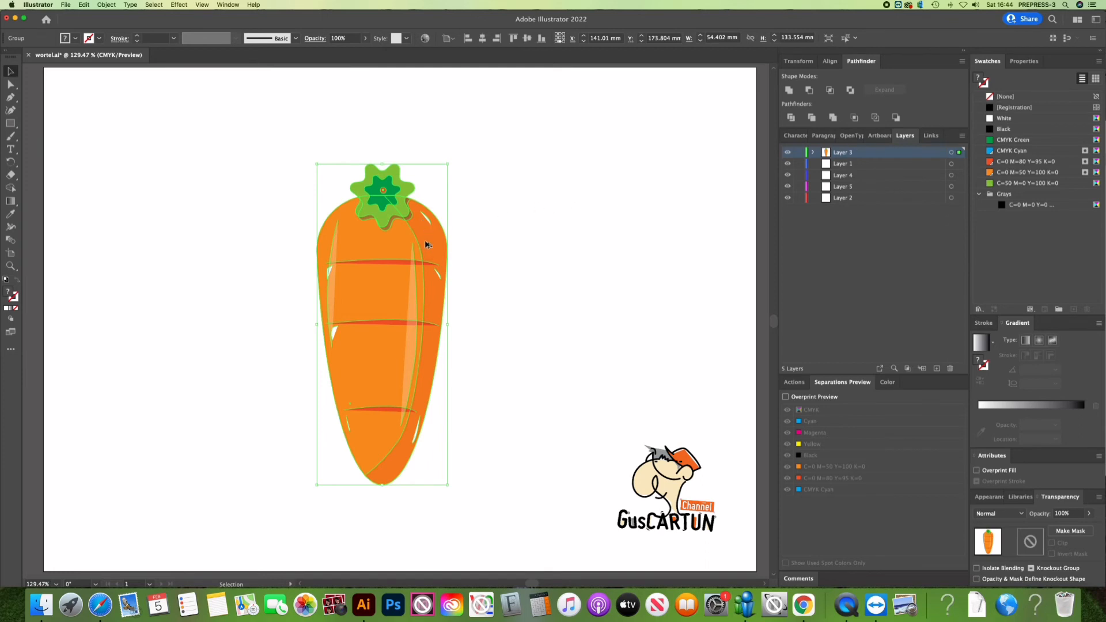
Duplicate the carrot group about 29 mm to the right and 11 mm down, and move the copy to Layer 1 behind the original
drag(428, 245, 498, 272)
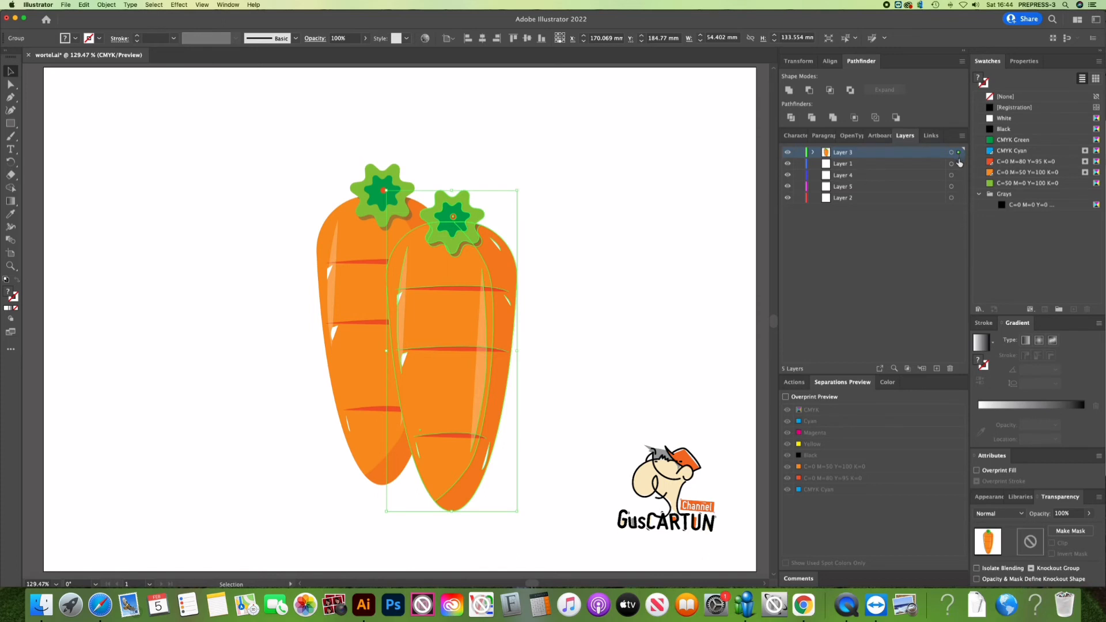
drag(958, 168, 958, 164)
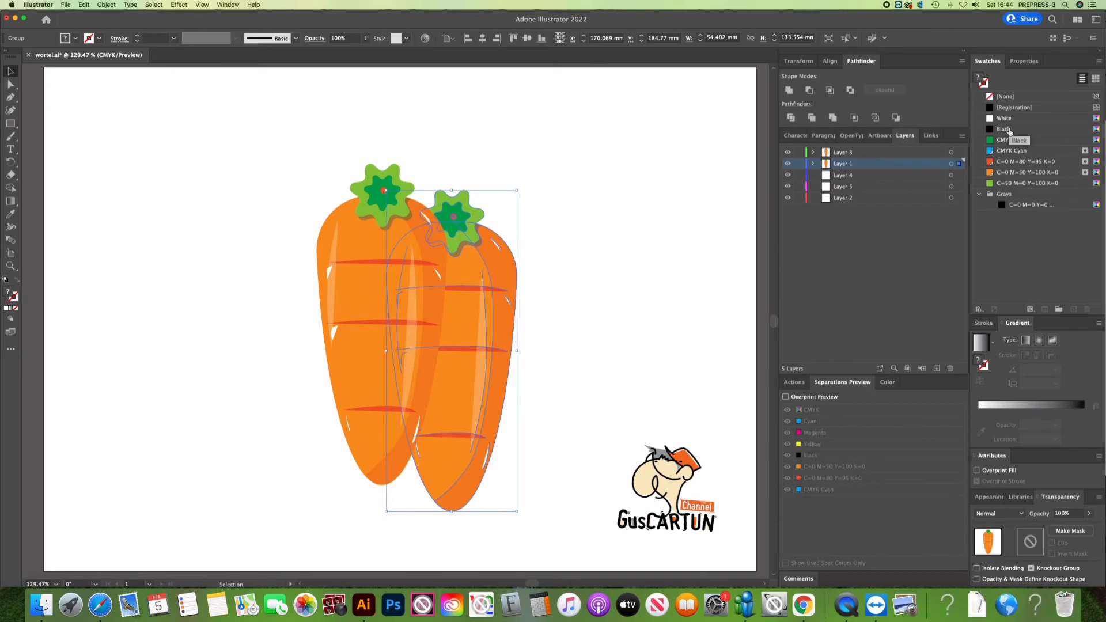
Ungroup the carrot copy, unite its shapes into one silhouette with Pathfinder and fill it with Black
key(super+shift+g)
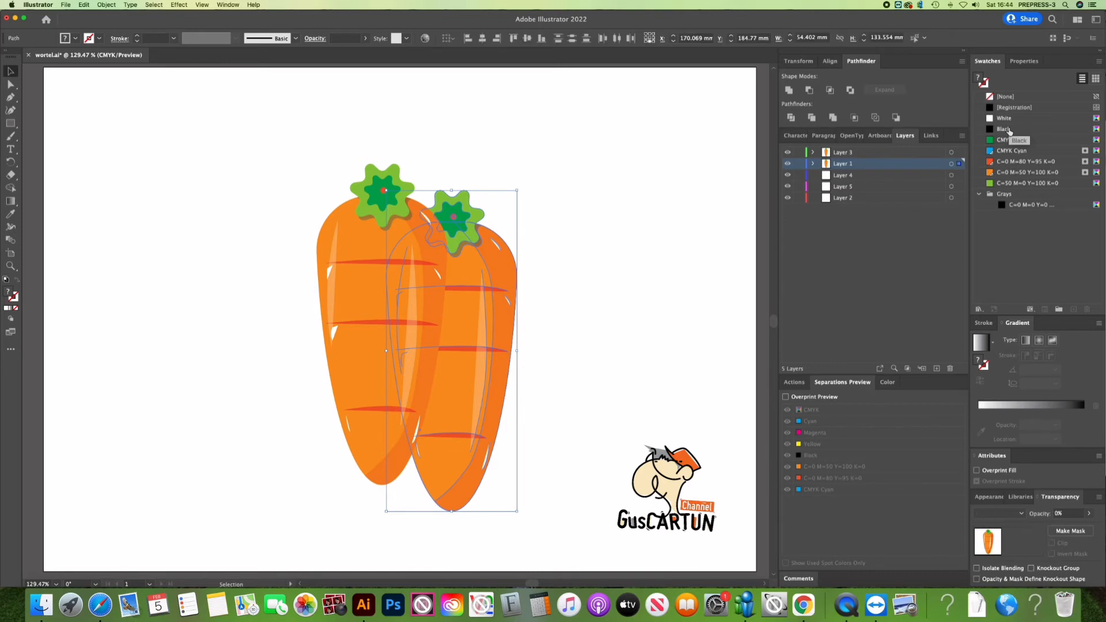
click(1005, 118)
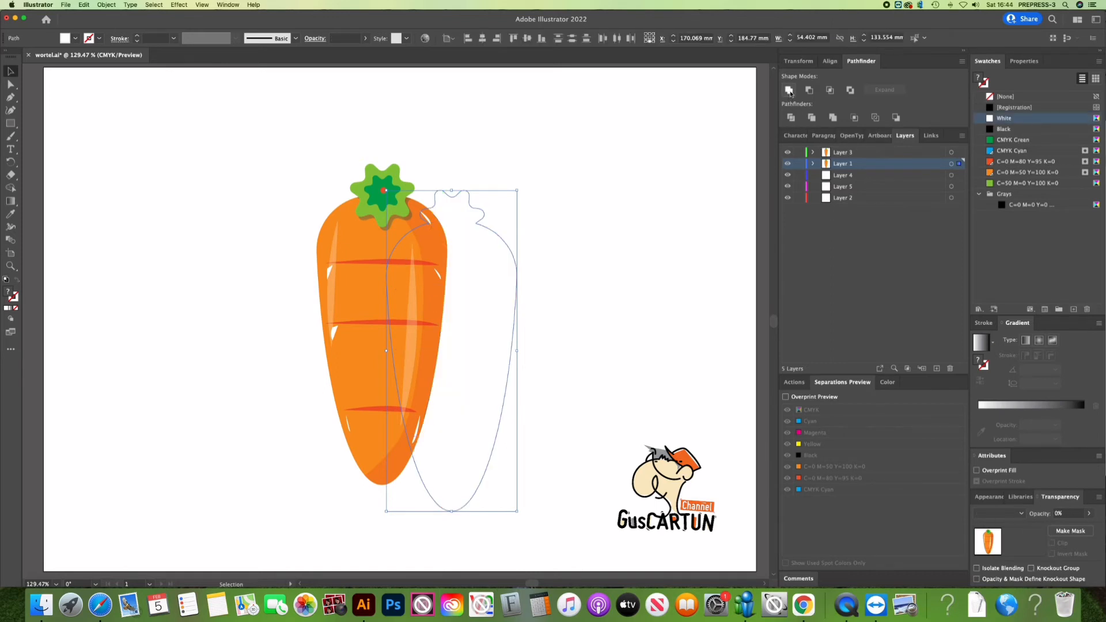
click(1002, 131)
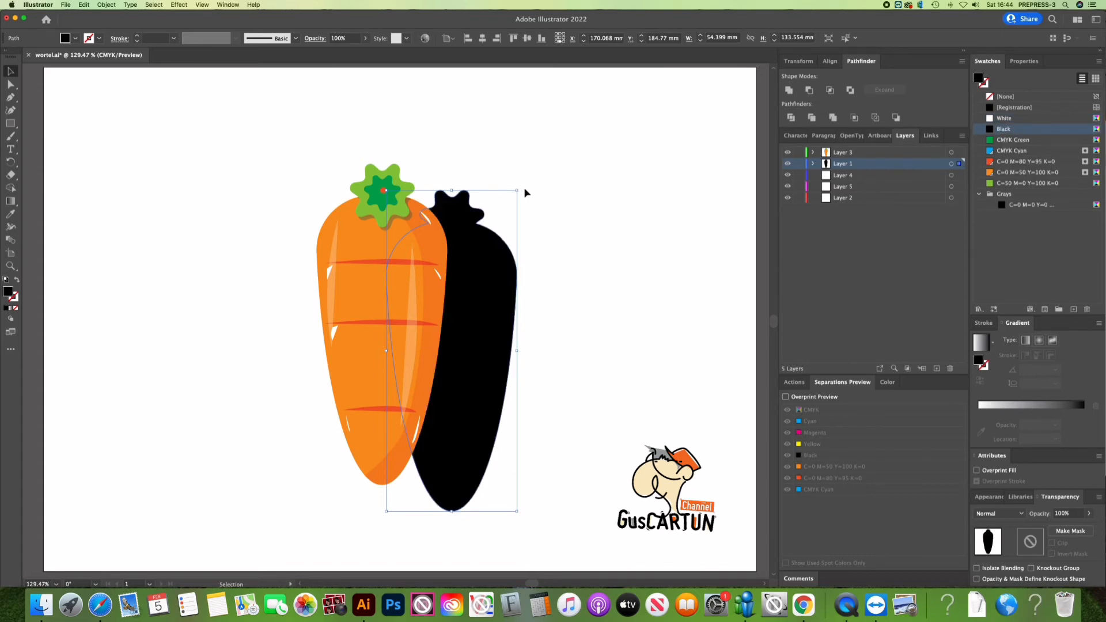
Rotate the black silhouette about 60° clockwise, shrink it to about 95 by 63 mm overall and align its tip with the carrot's lower tip
drag(521, 188, 584, 300)
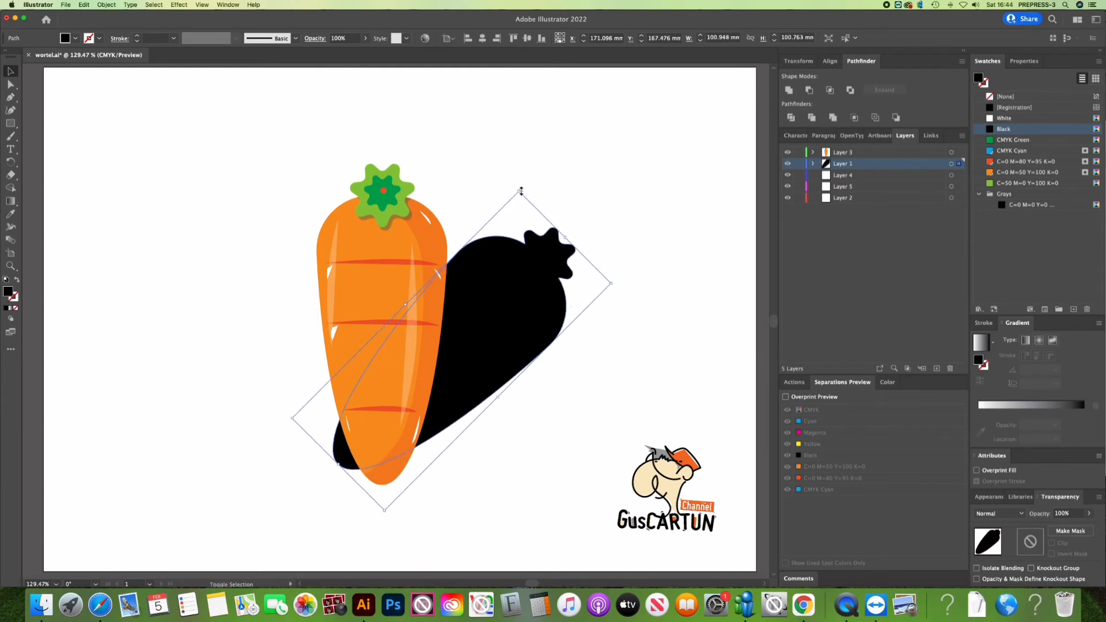
drag(519, 190, 492, 260)
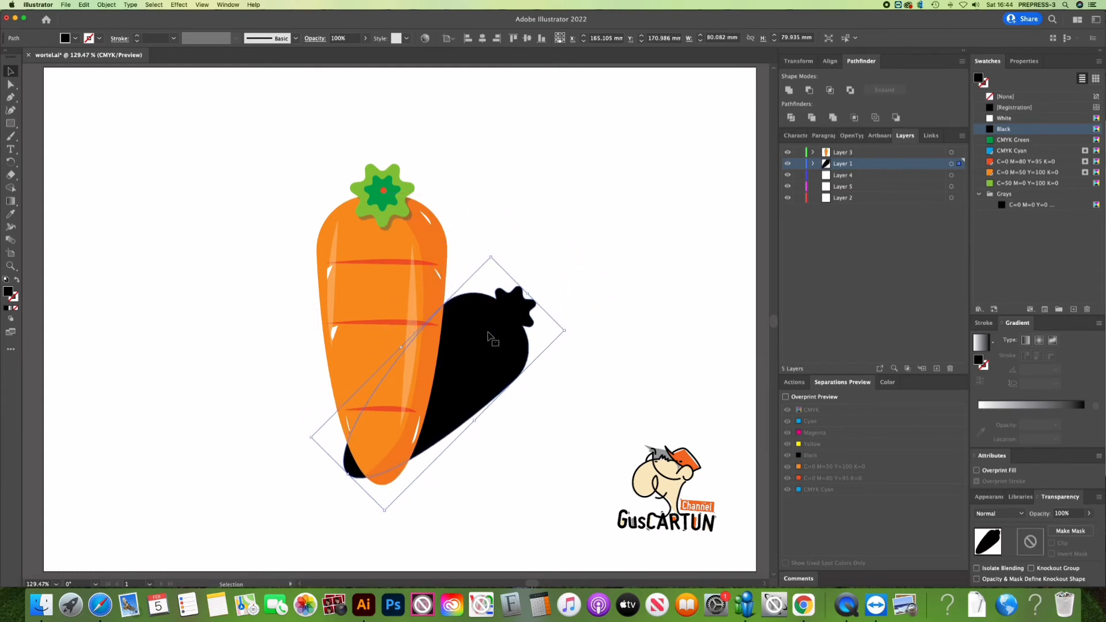
drag(493, 339, 519, 349)
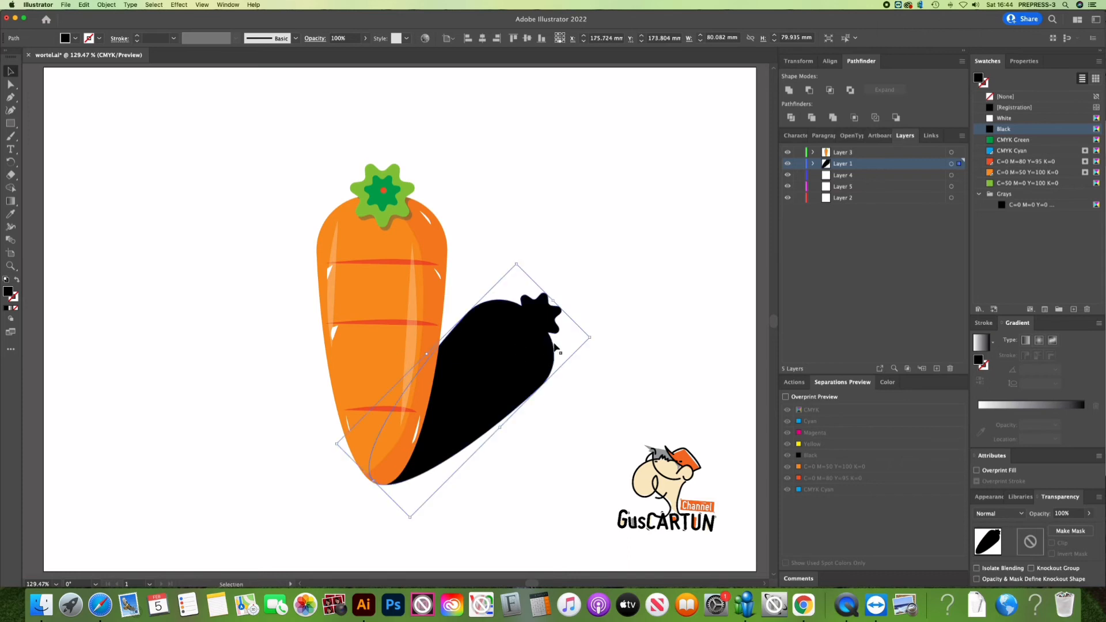
drag(595, 337, 606, 373)
drag(510, 362, 529, 387)
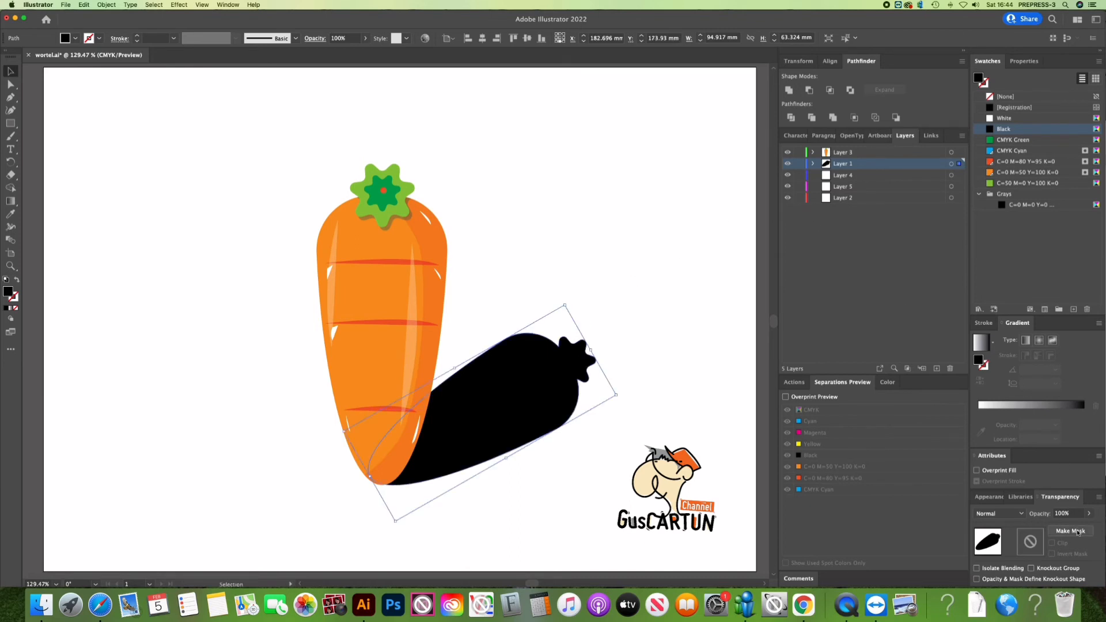
Set the black silhouette's blend mode to Multiply and its opacity to 30%, then deselect it
click(1022, 514)
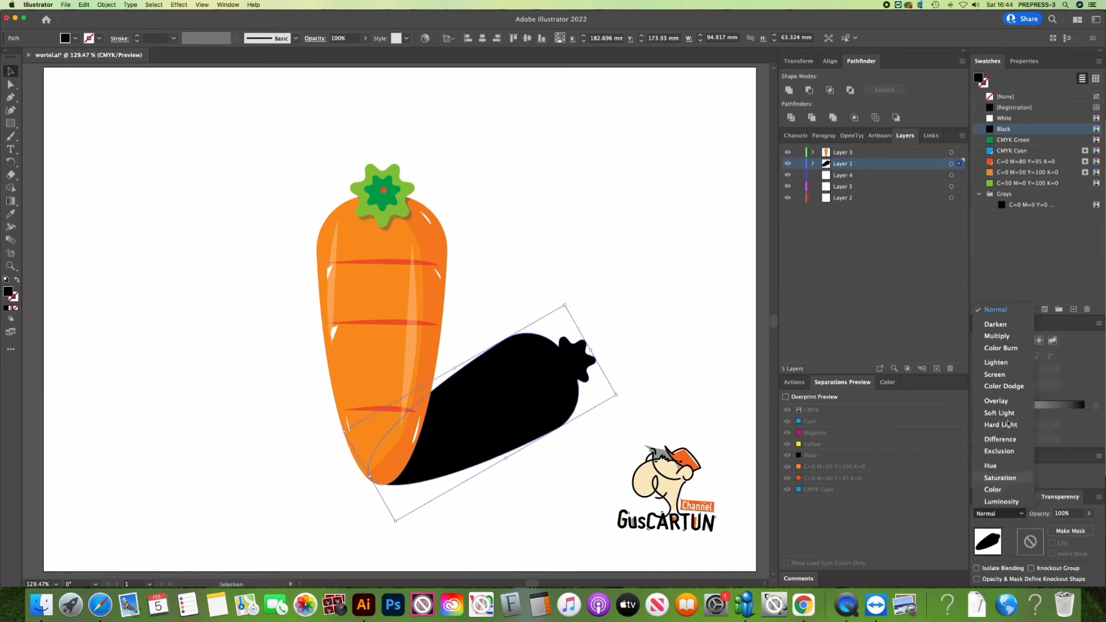
click(999, 339)
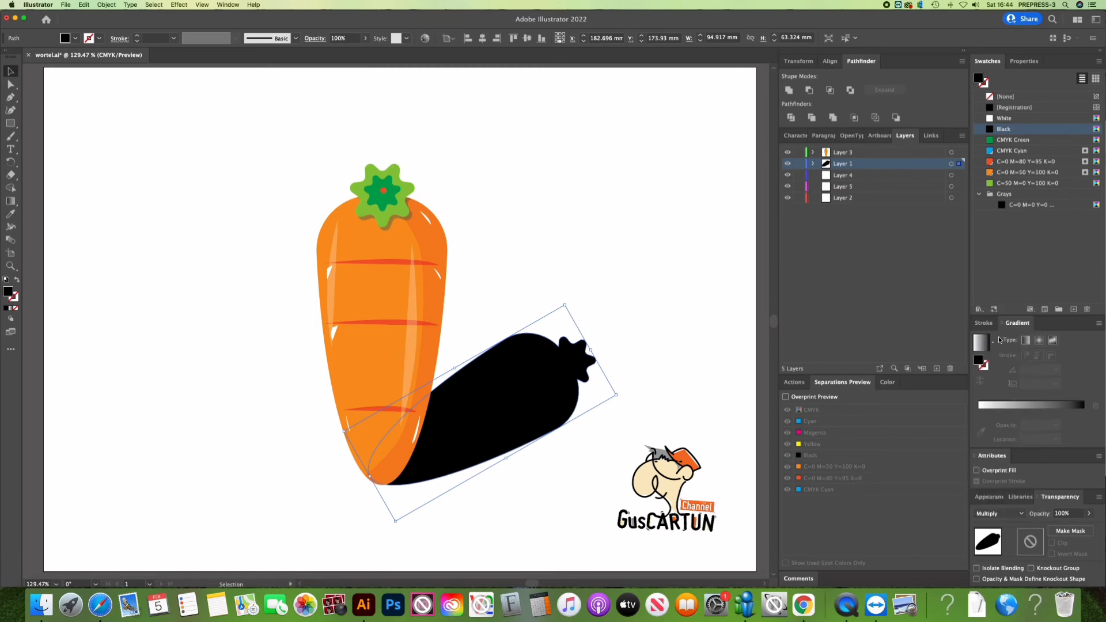
click(1088, 513)
drag(1066, 530, 1060, 529)
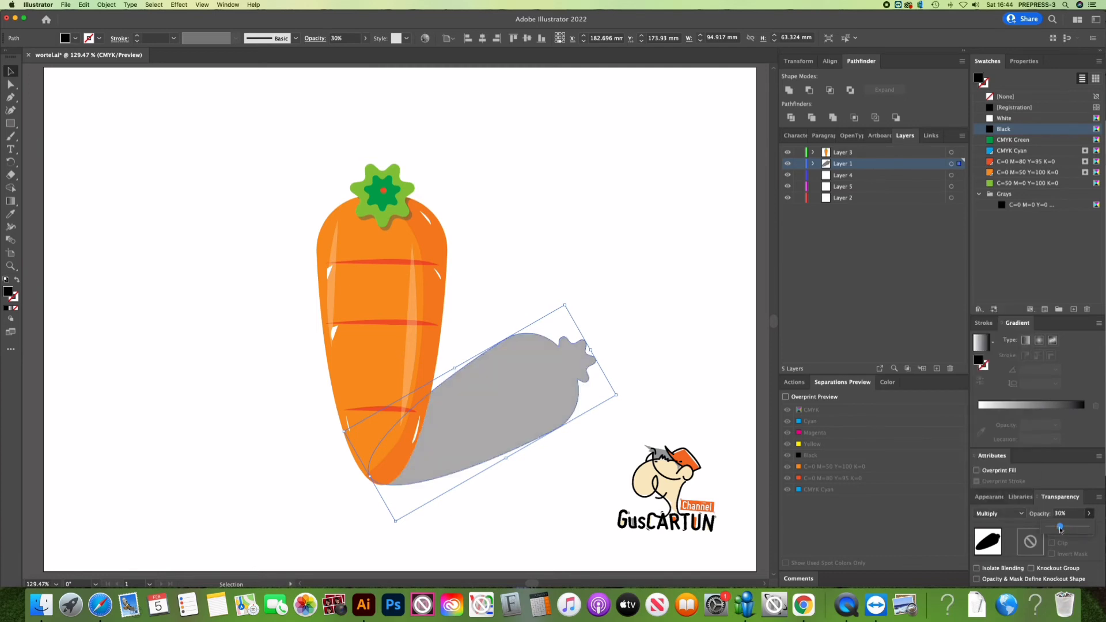
click(593, 256)
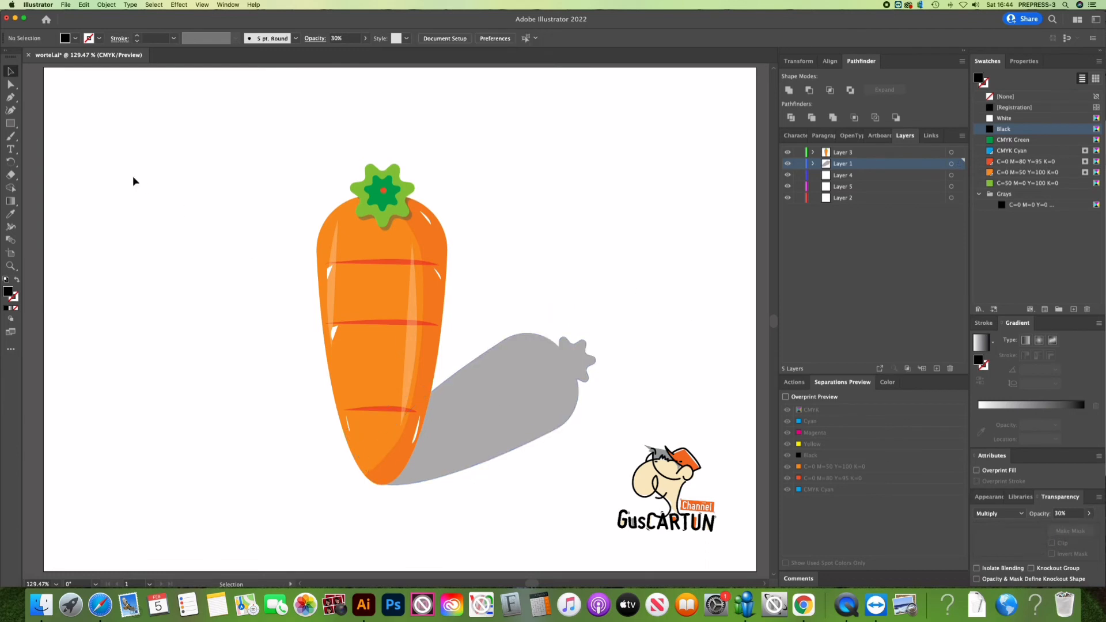
Draw a CMYK Cyan background rectangle about 292 by 203 mm over the artboard and move it to Layer 4, behind the shadow
click(11, 124)
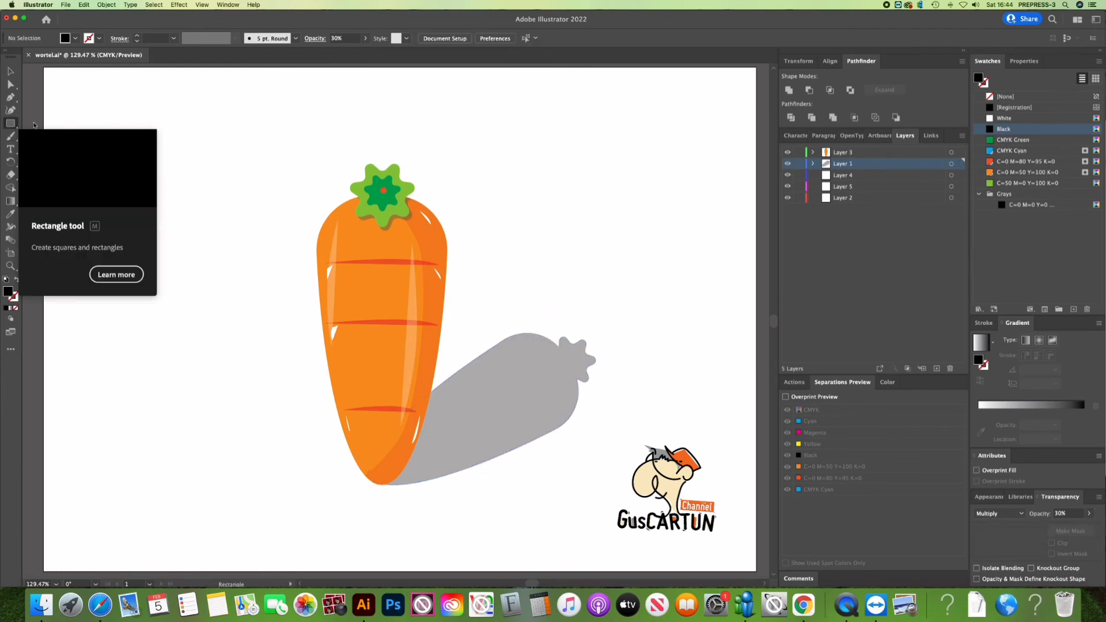
click(1008, 151)
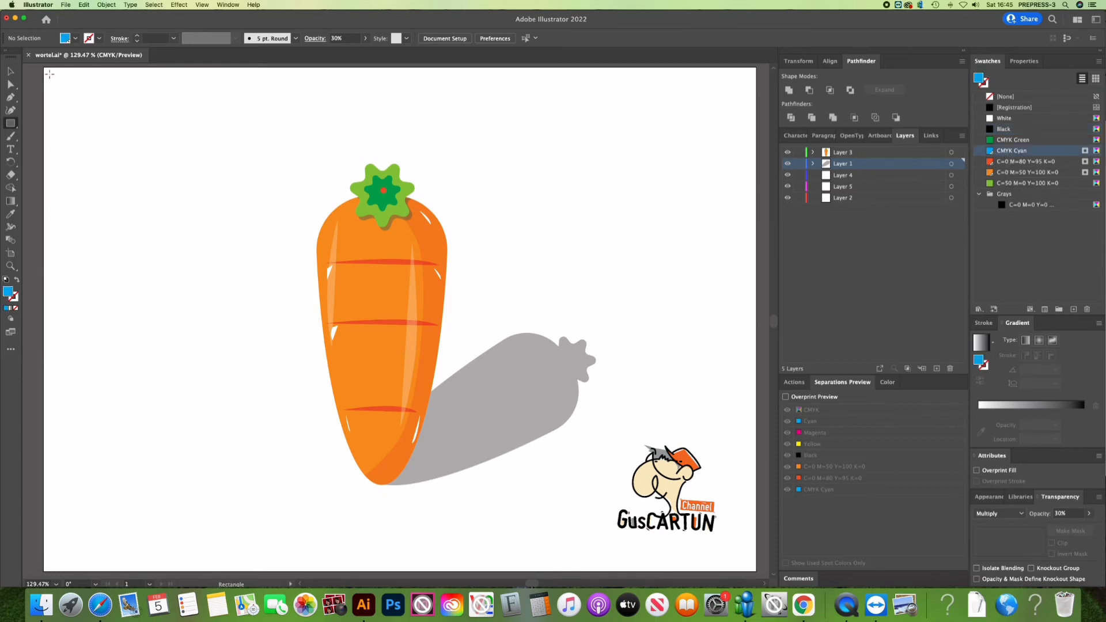
drag(49, 74, 750, 559)
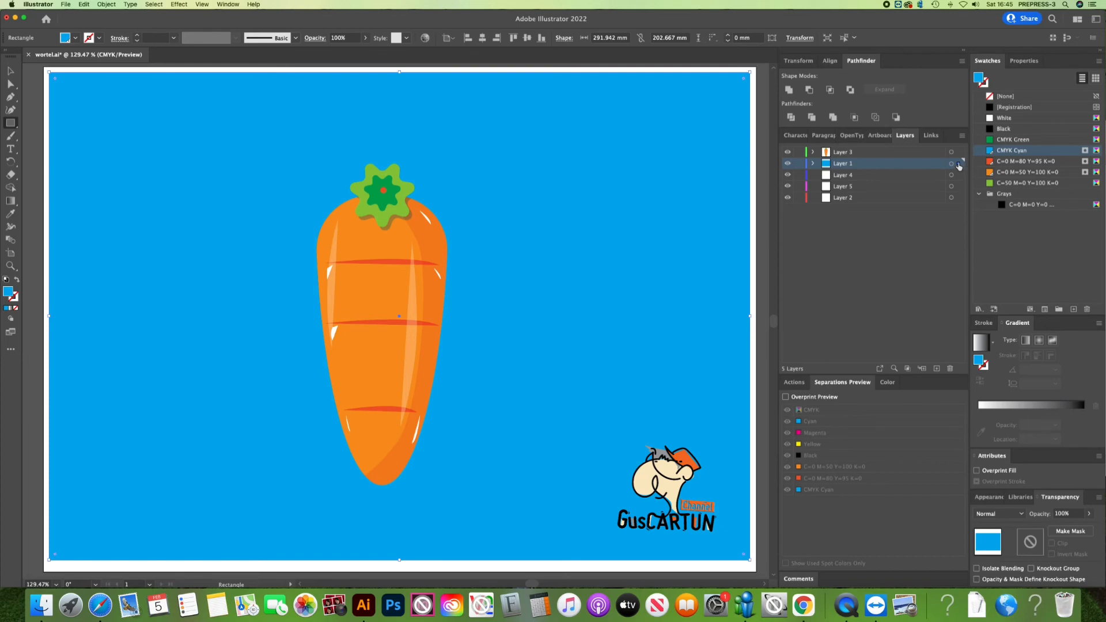
drag(958, 165, 958, 179)
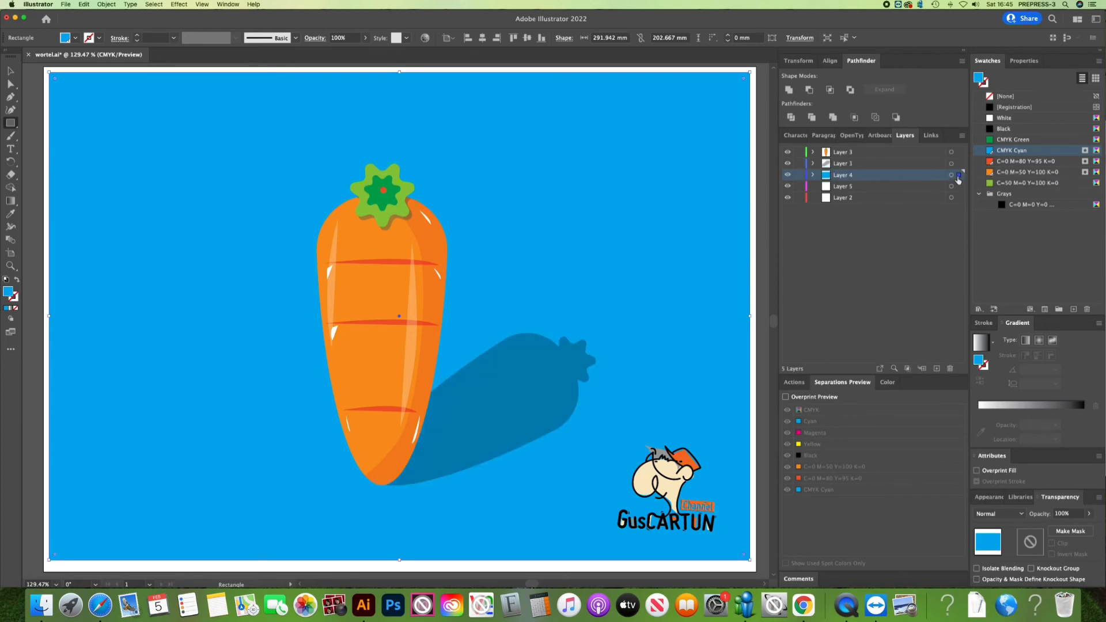
Check the color type and CMYK values in the CMYK Cyan swatch's options and close them
click(10, 70)
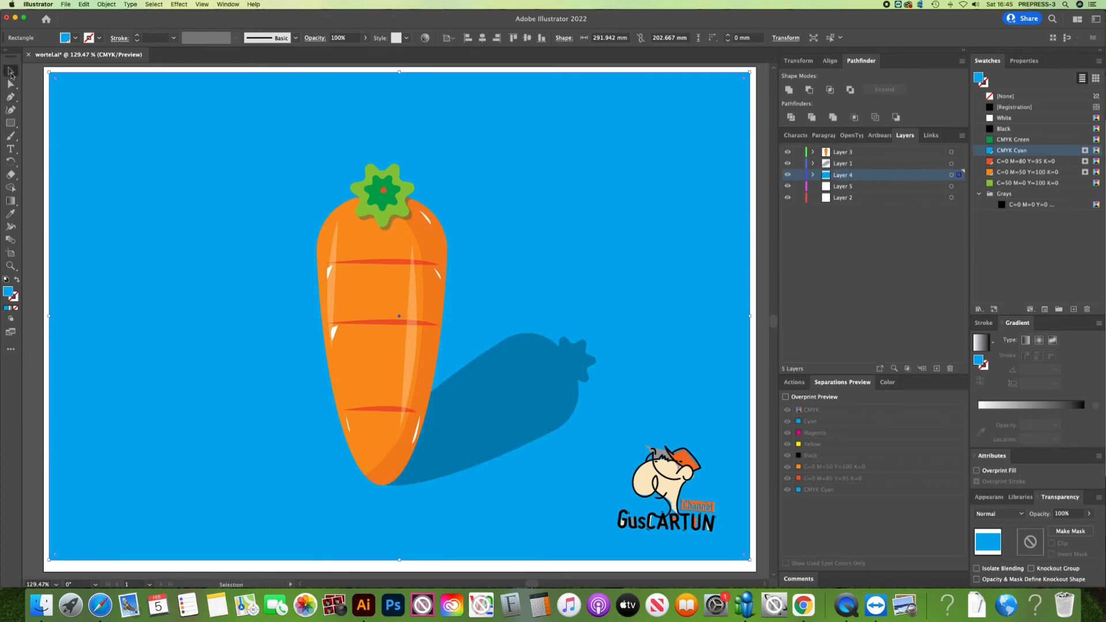
double_click(1049, 150)
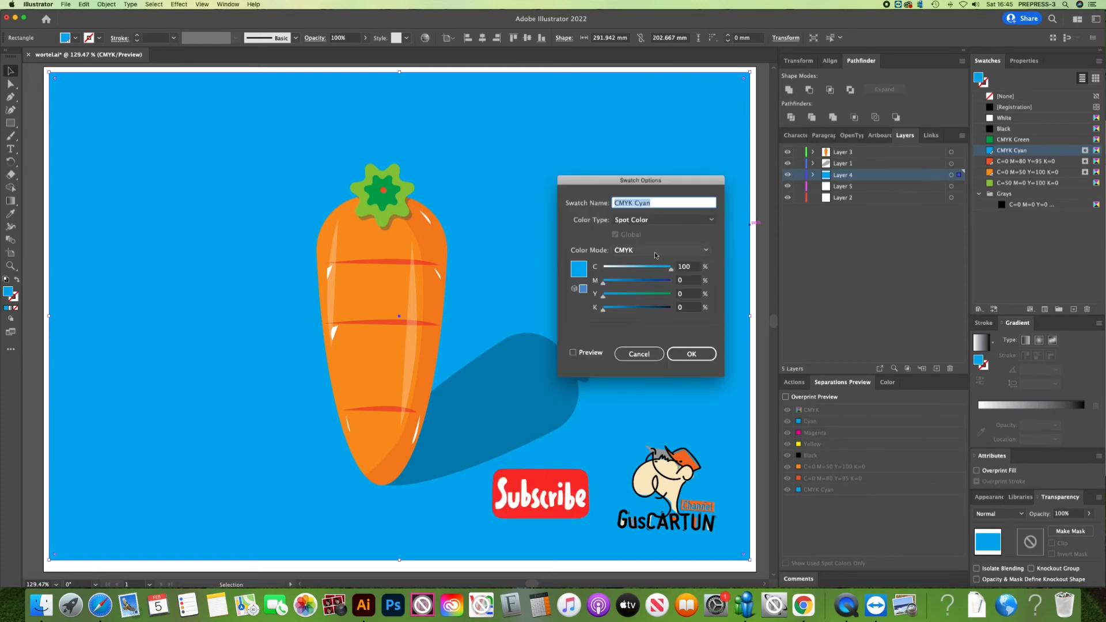
click(687, 354)
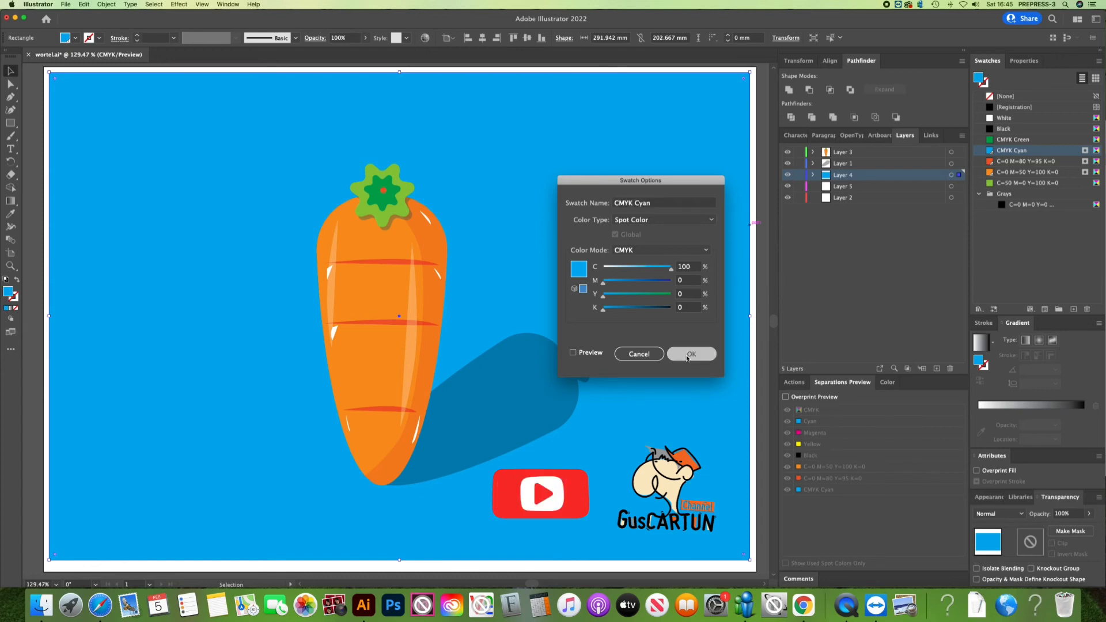